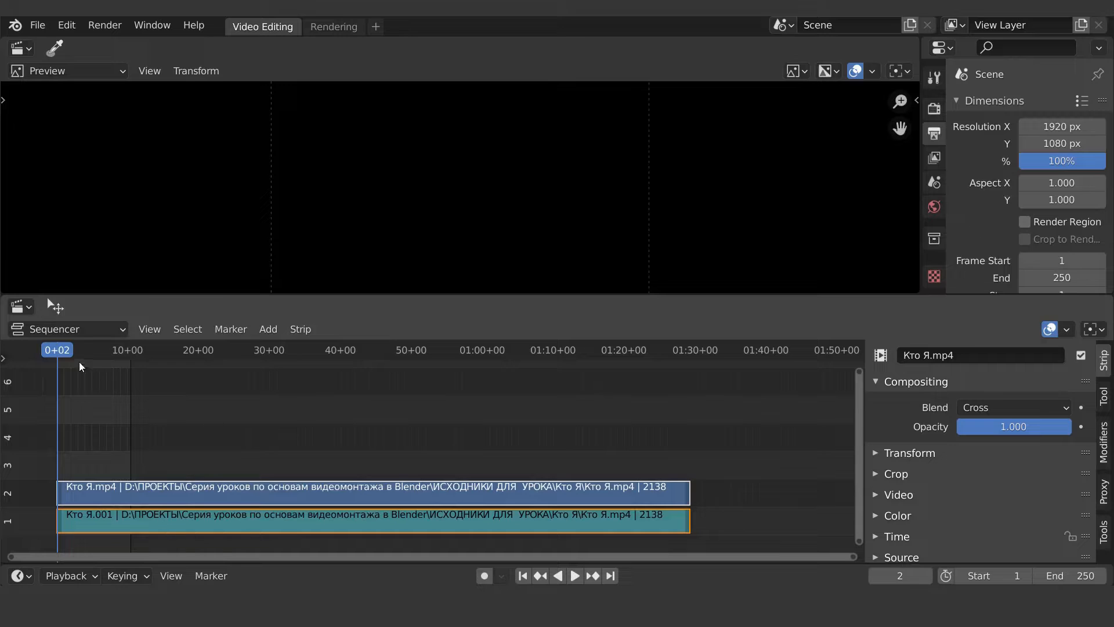
Locate the last frame of the Кто Я.mp4 clip, frame 2138, and set it as the scene's end frame
drag(57, 351, 690, 361)
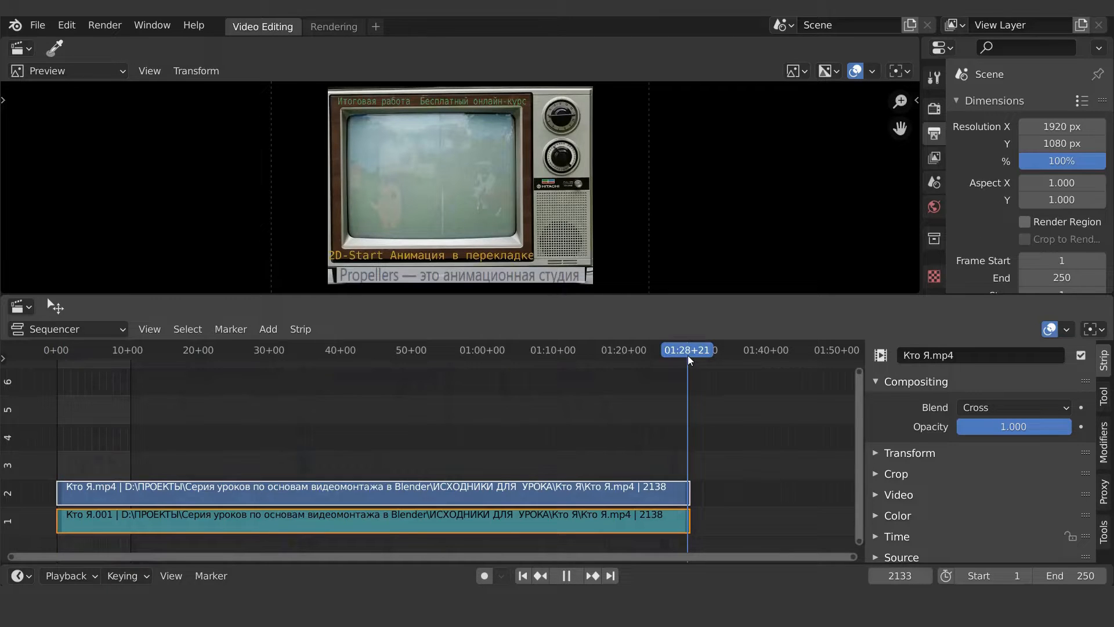
key(Left)
key(Right)
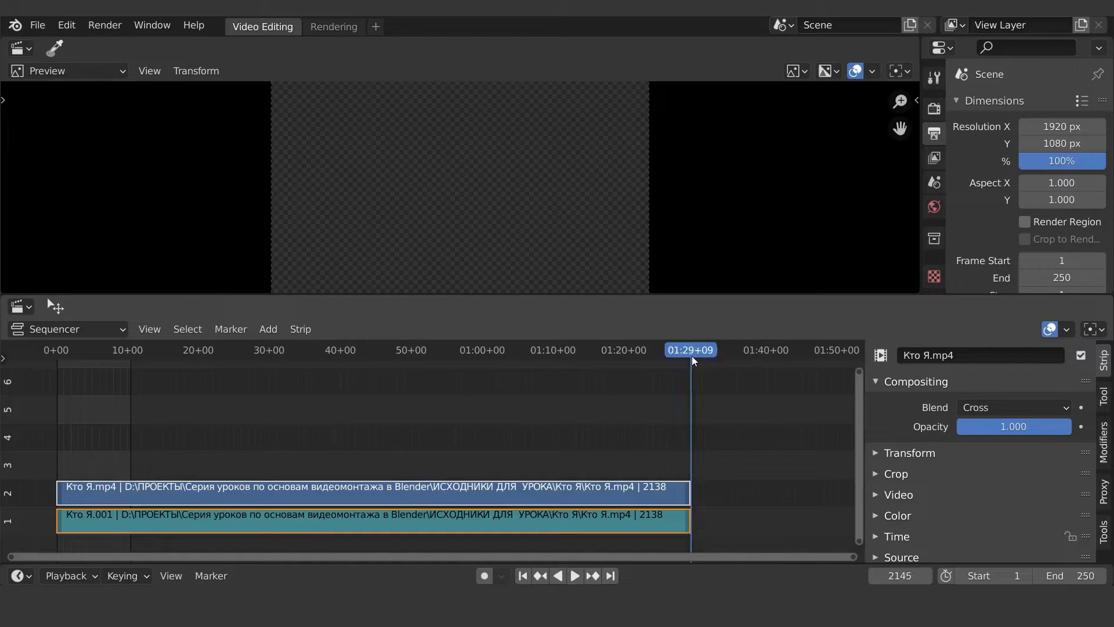
key(Left)
key(Left)
key(Left)
key(Left)
key(Left)
key(Left)
key(Left)
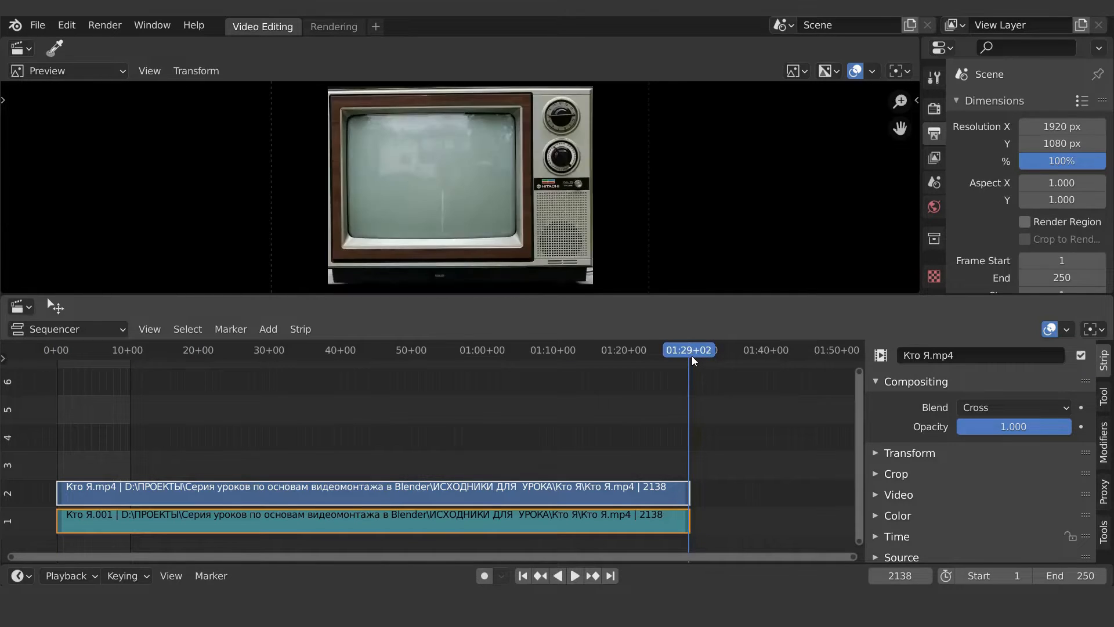
key(Right)
key(Left)
key(ctrl+End)
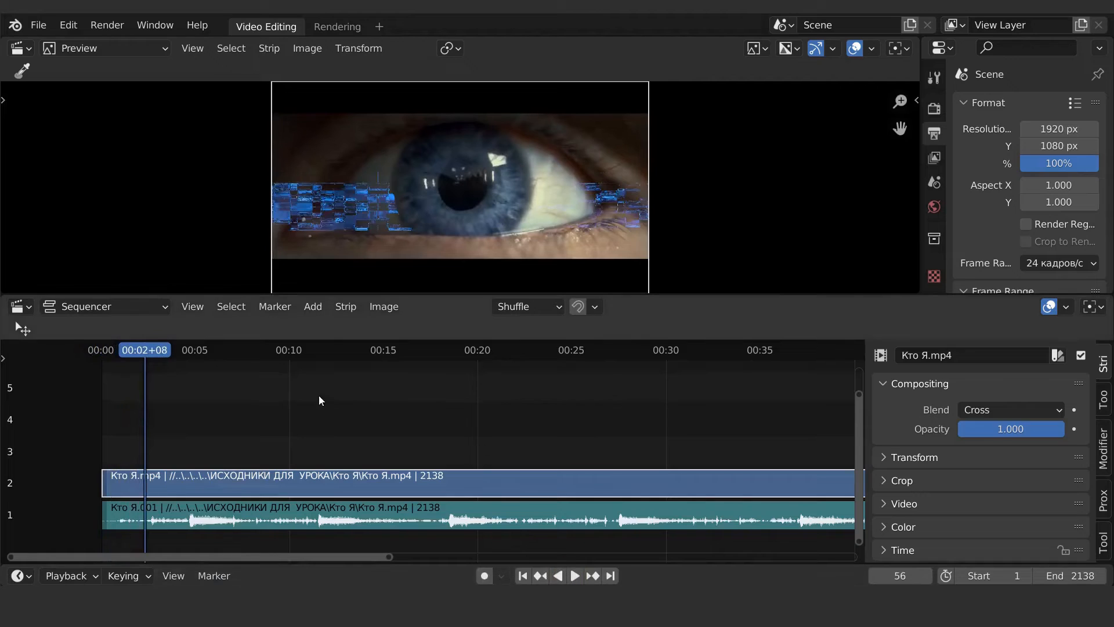
Move the playhead back to frame 31, where the eye is nearly closed, and add a marker there
drag(147, 349, 127, 350)
key(Left)
key(Left)
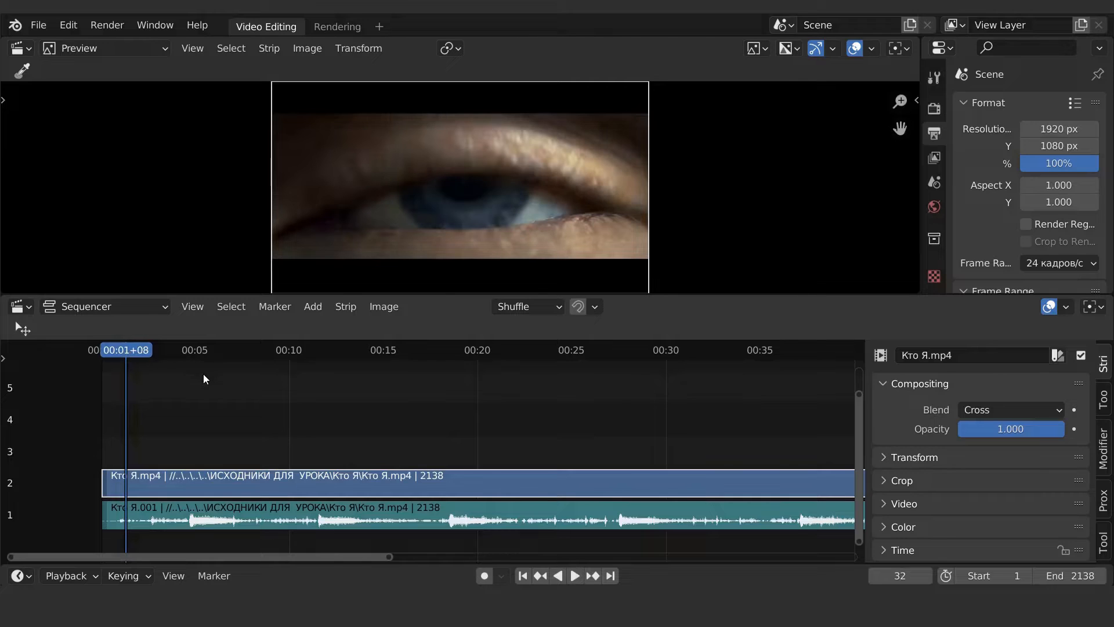
key(m)
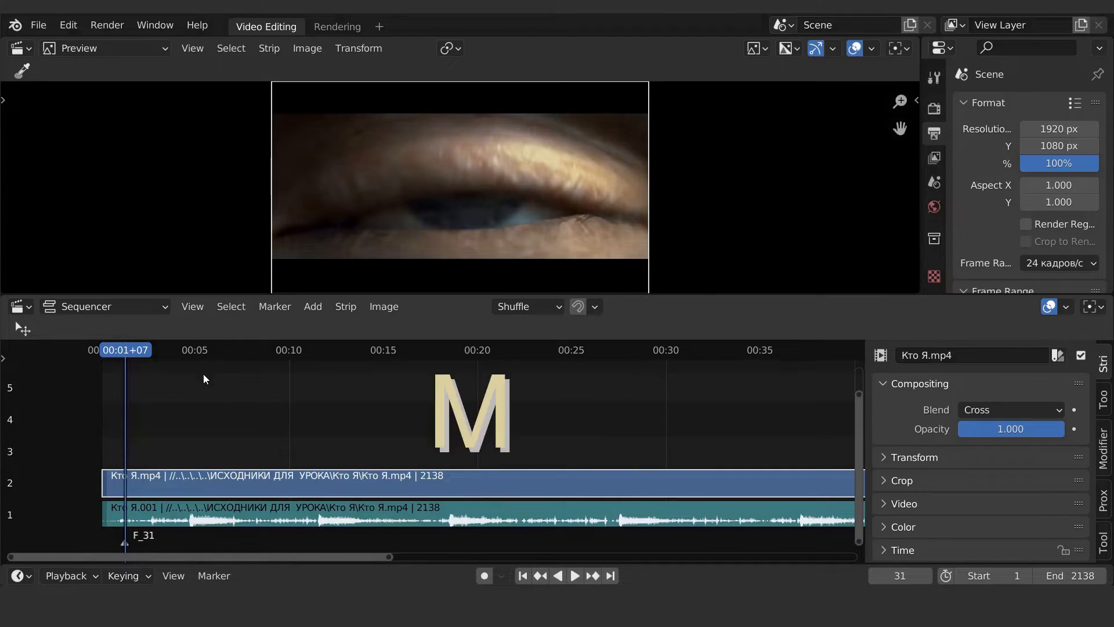
Play on to frame 66, where the skating rink shot starts, and add a marker there
click(576, 576)
key(space)
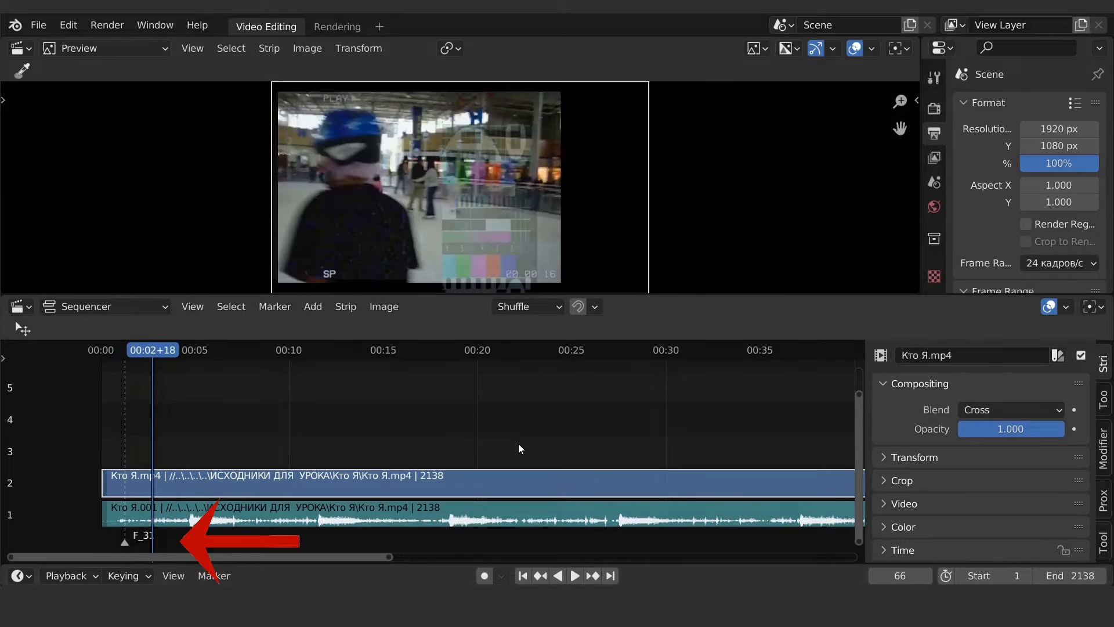
key(m)
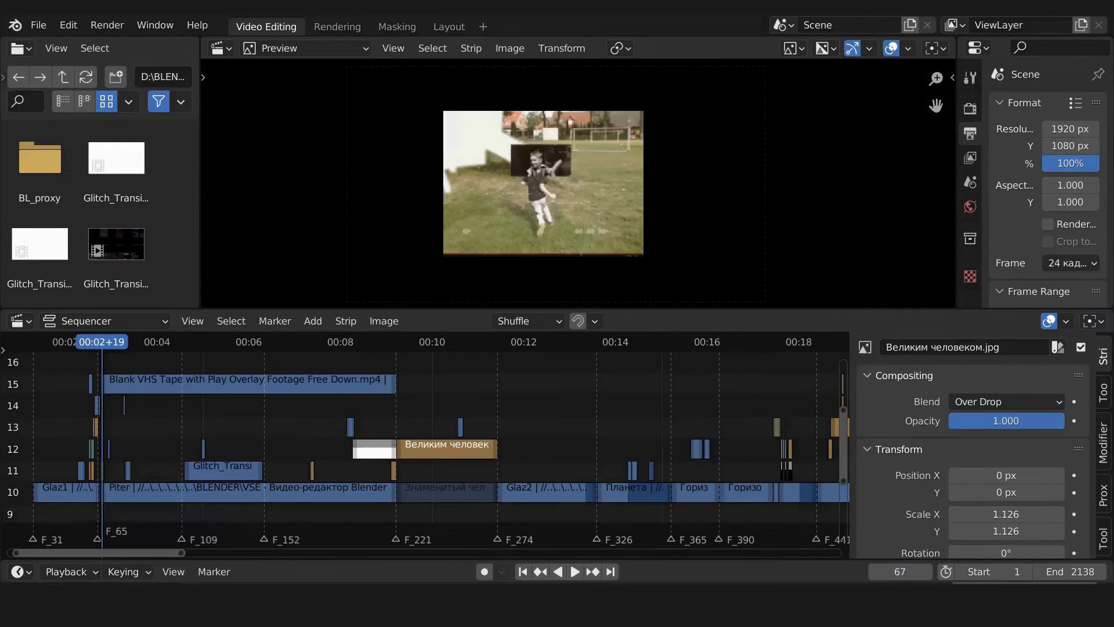
Slide the Великим человеком.jpg strip vertically and back to channel 12, and shift it slightly forward in time
click(458, 452)
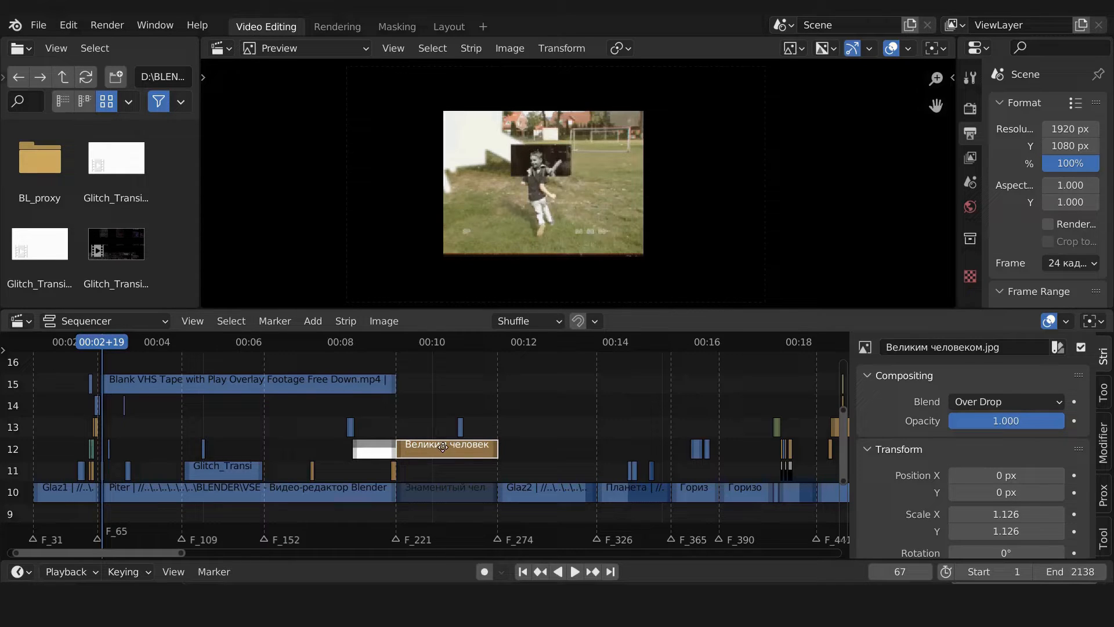
key(g)
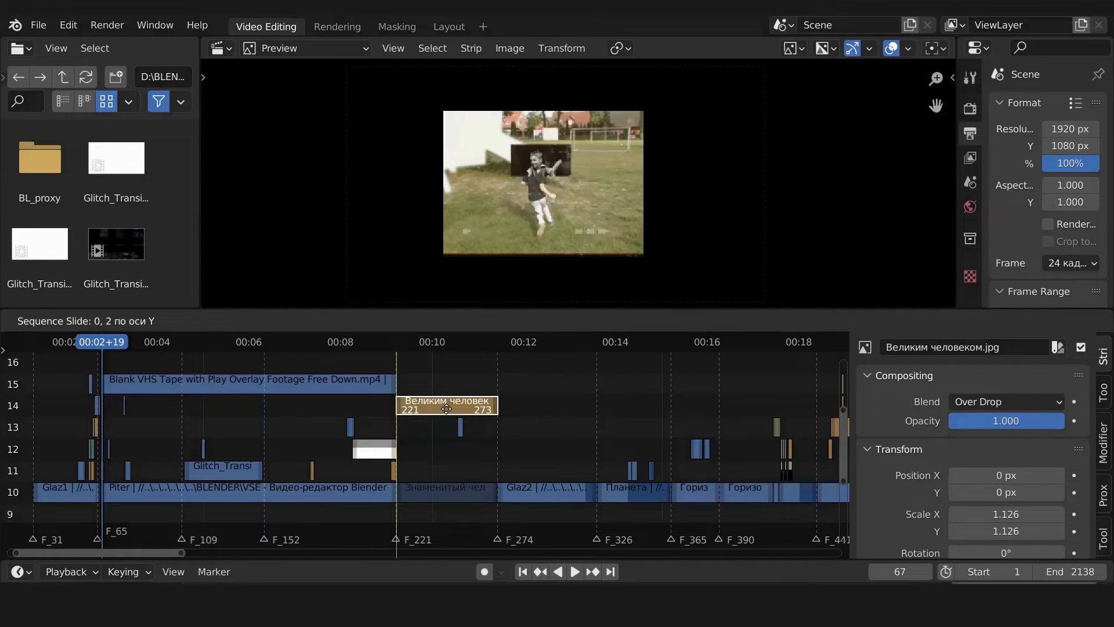
click(446, 445)
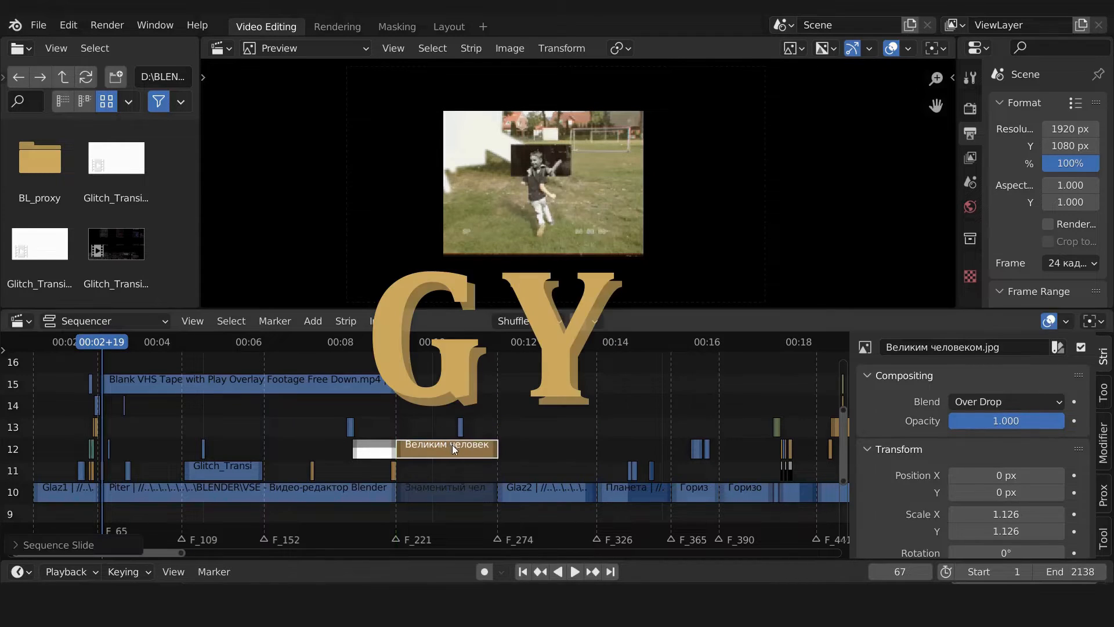
click(440, 452)
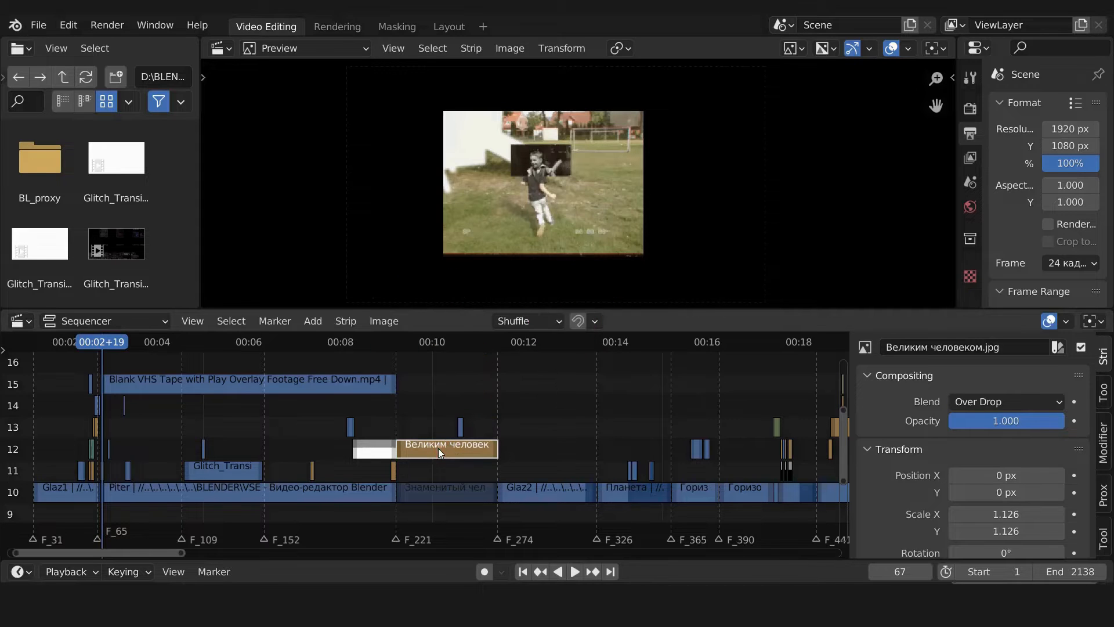
mouse_move(441, 452)
mouse_down()
mouse_move(482, 452)
mouse_move(439, 453)
mouse_move(460, 444)
mouse_move(453, 449)
mouse_up()
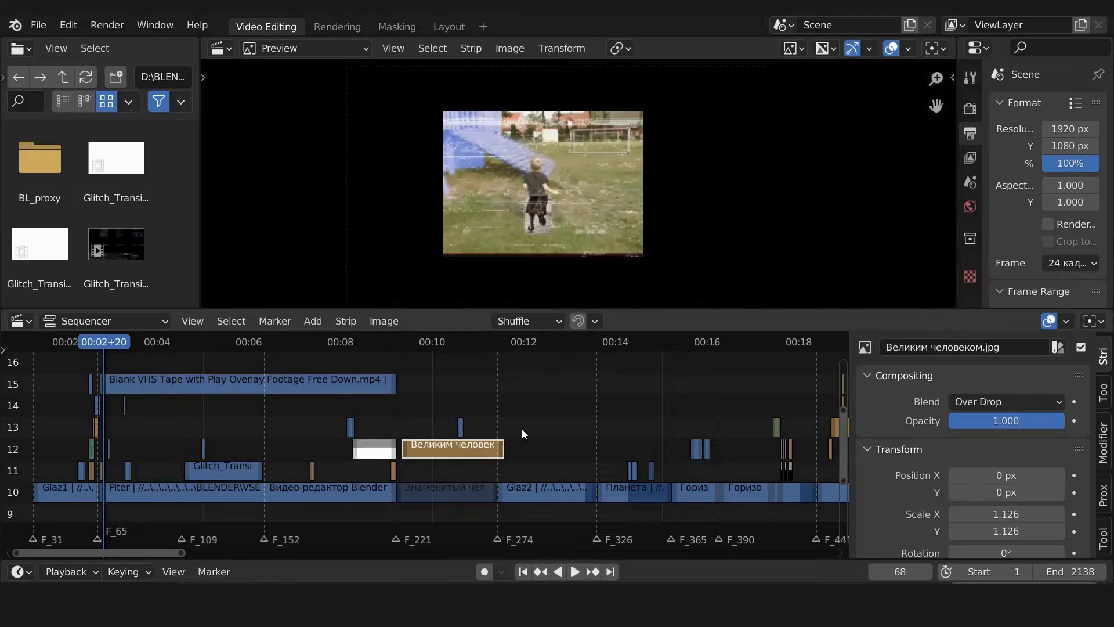
Mute the "Кто я Полное видео" reference strip on channel 22 to view the edit beneath it, and unmute it
key(Left)
key(Right)
shift+scroll(498, 414, up, 7)
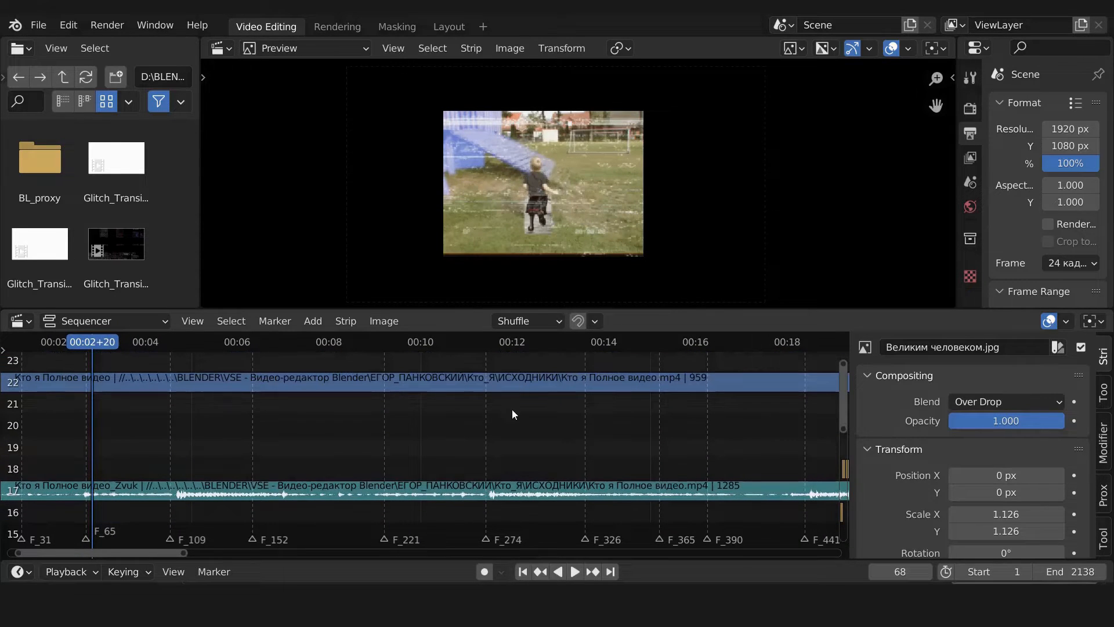
click(534, 382)
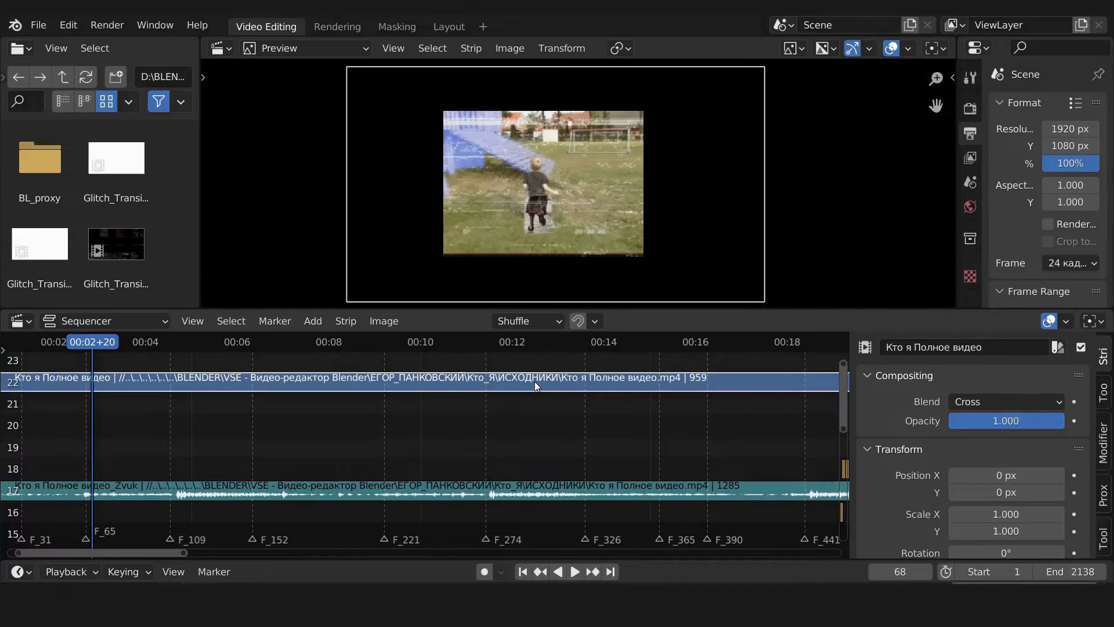
click(1081, 347)
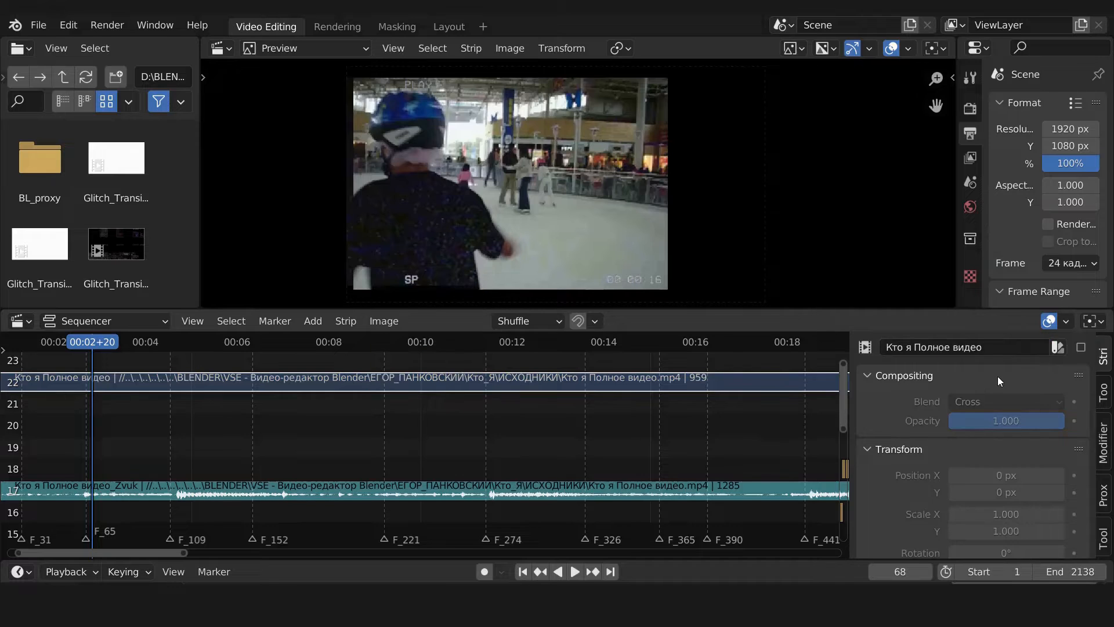
click(1082, 349)
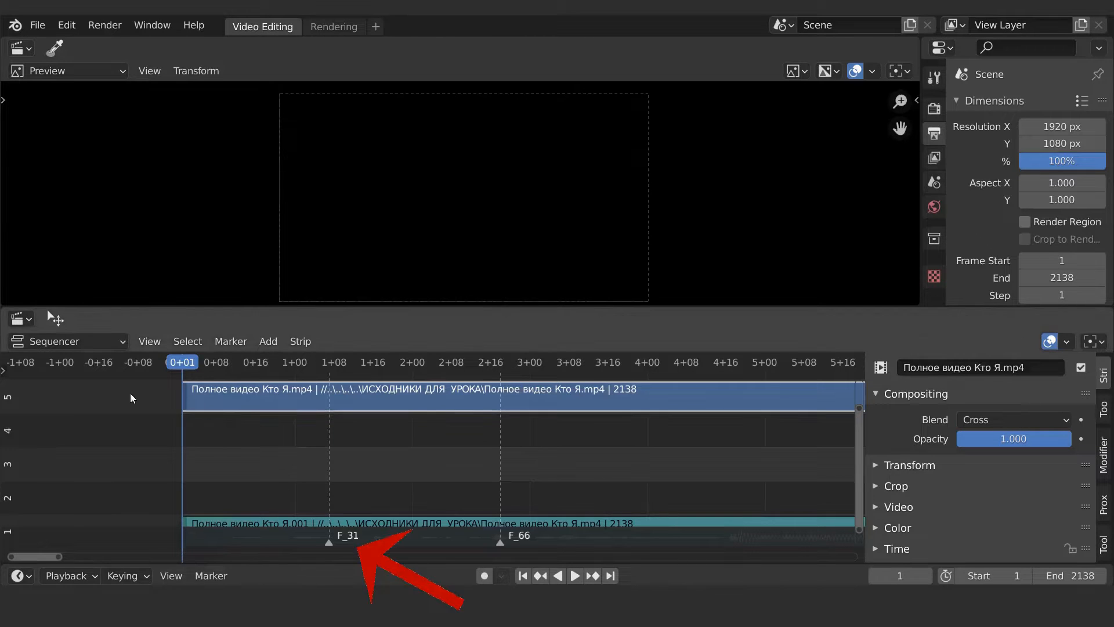
Add 1.mp4 from the VIDEO folder at marker F_31 on channel 2 and delete its accompanying audio strip
key(space)
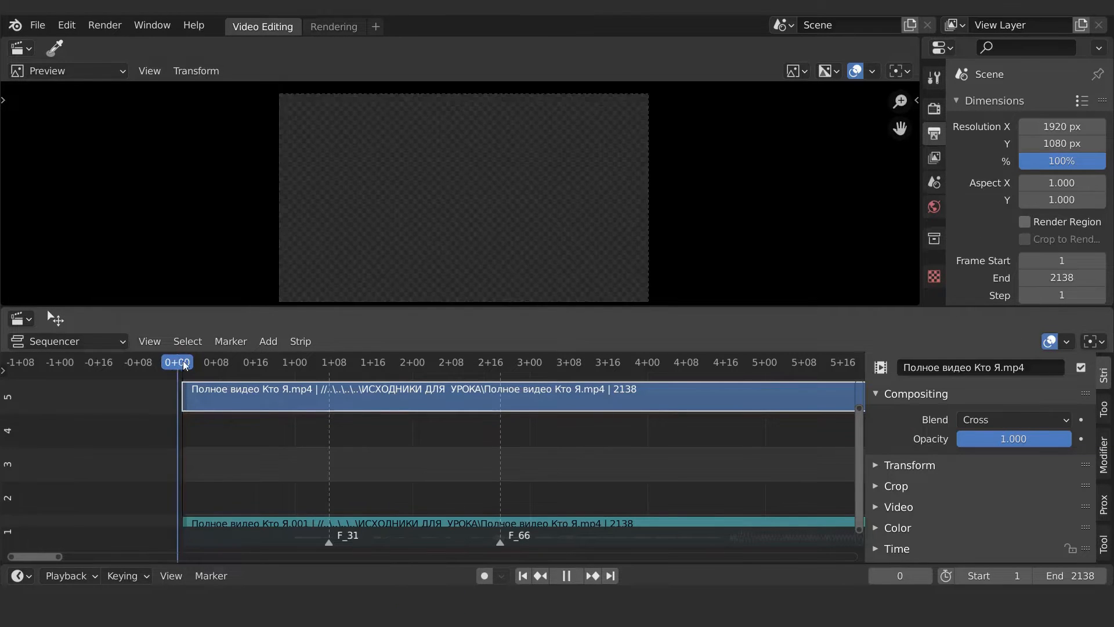
mouse_move(312, 372)
mouse_down()
mouse_move(340, 375)
mouse_move(330, 376)
mouse_up()
key(space)
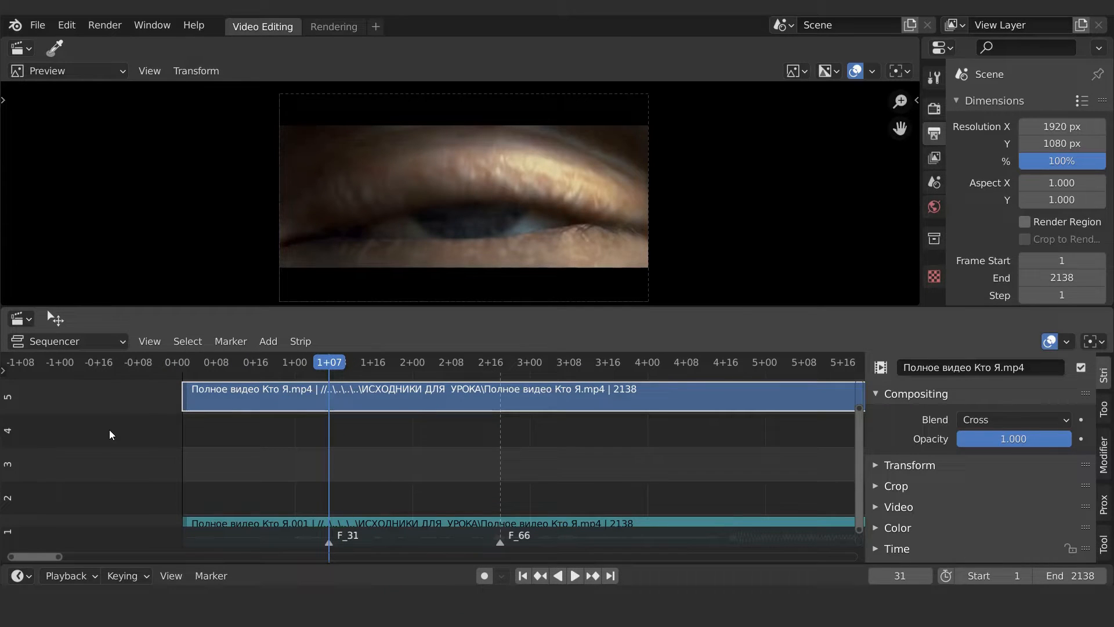
click(113, 529)
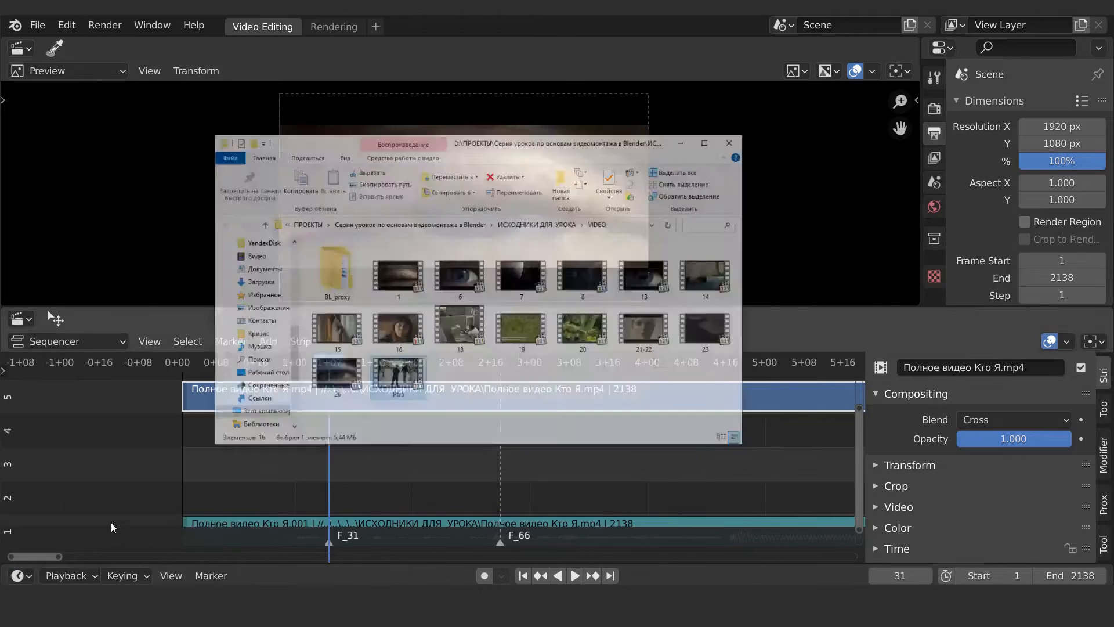
drag(430, 239, 397, 466)
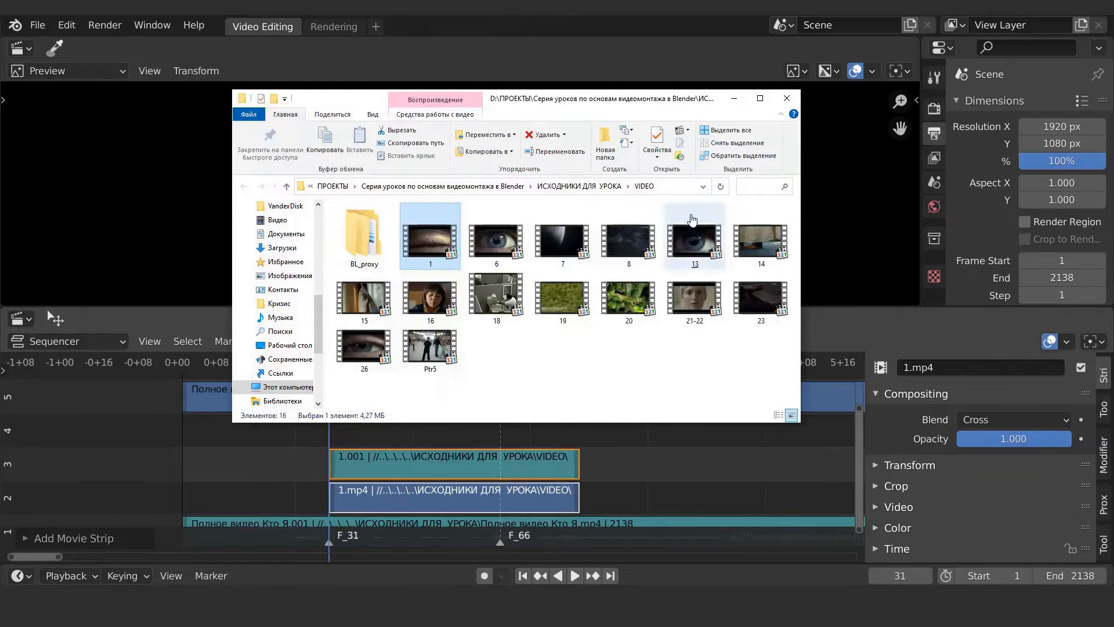
click(734, 102)
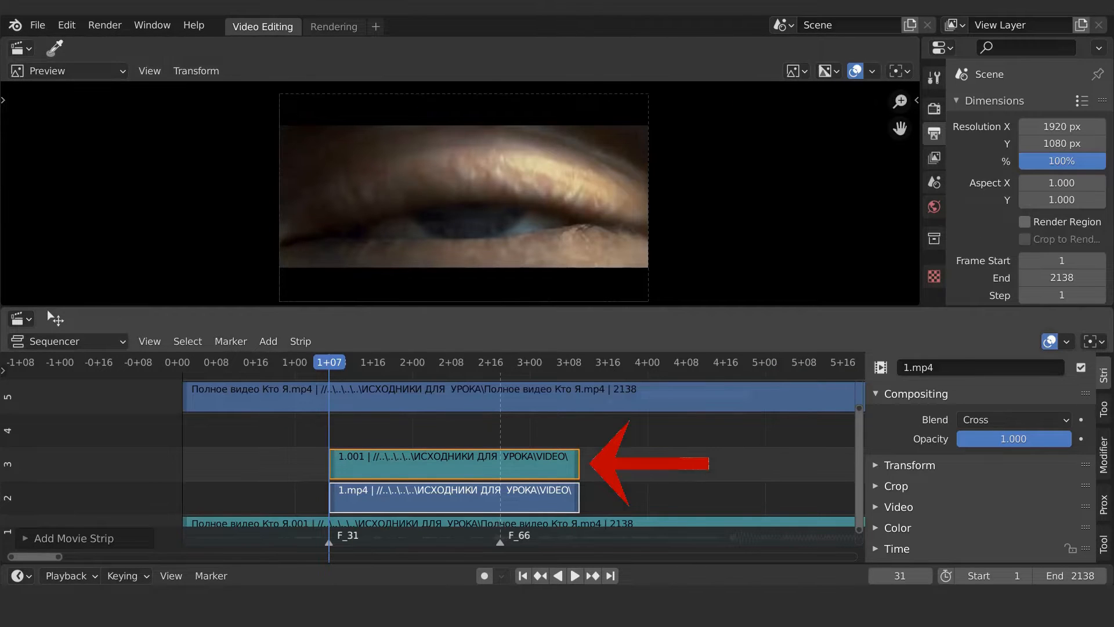
click(442, 469)
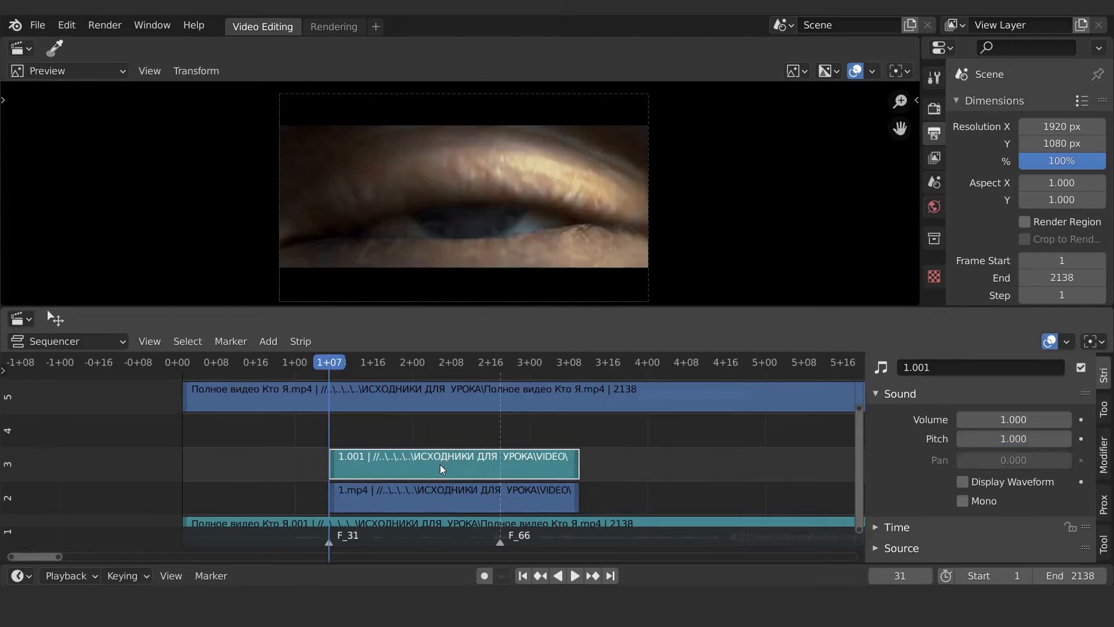
key(Delete)
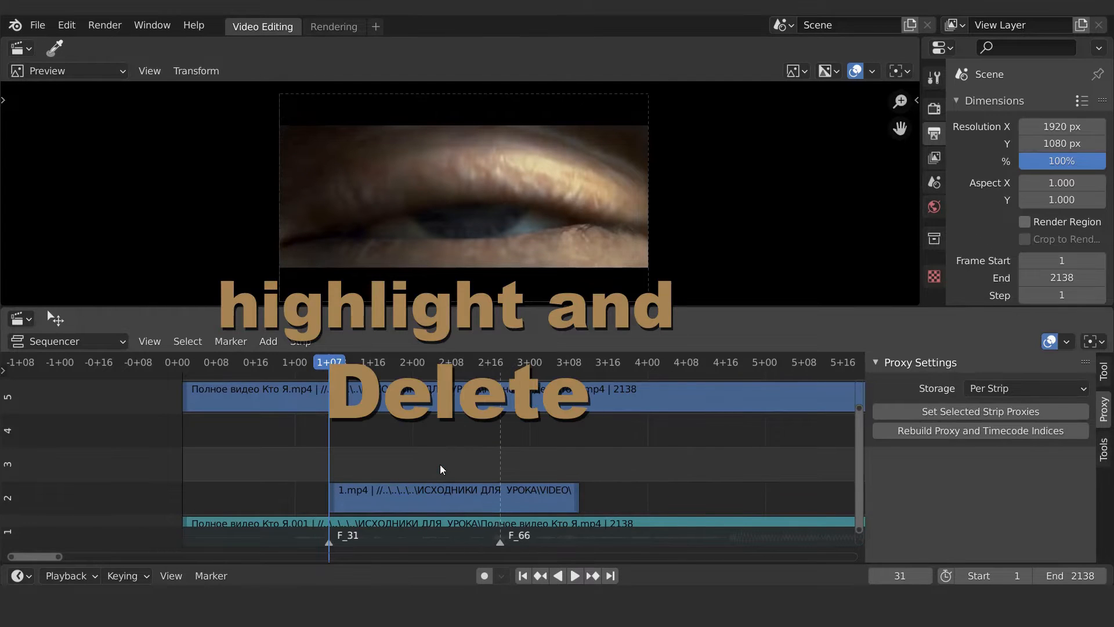
Mute the full reference video on channel 5 and slide 1.mp4 about 9 frames earlier along the timeline
click(464, 401)
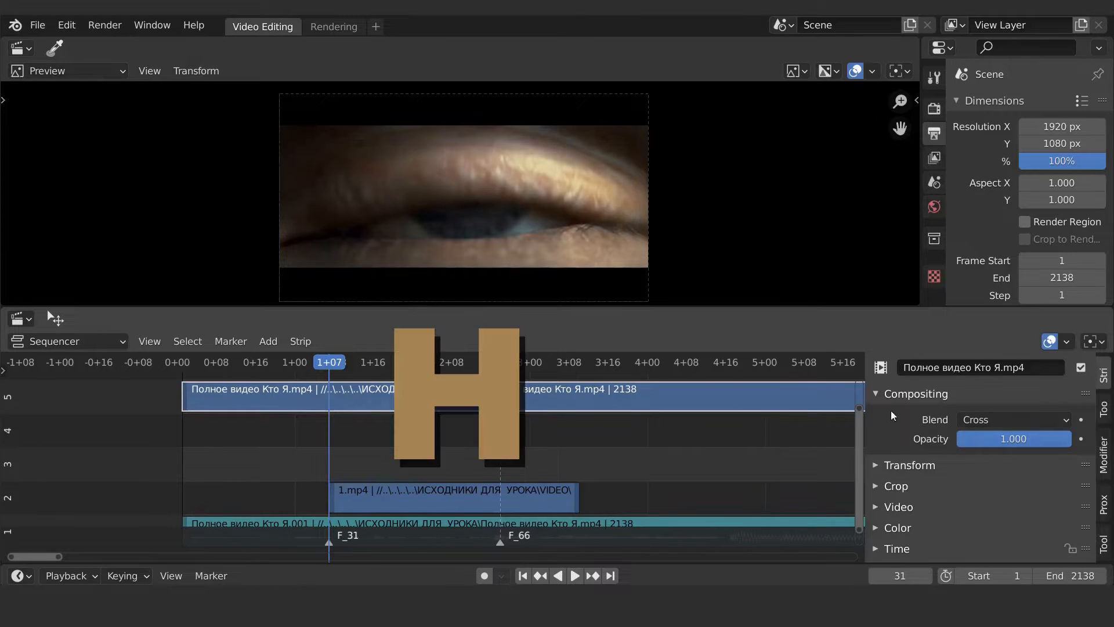
click(1082, 368)
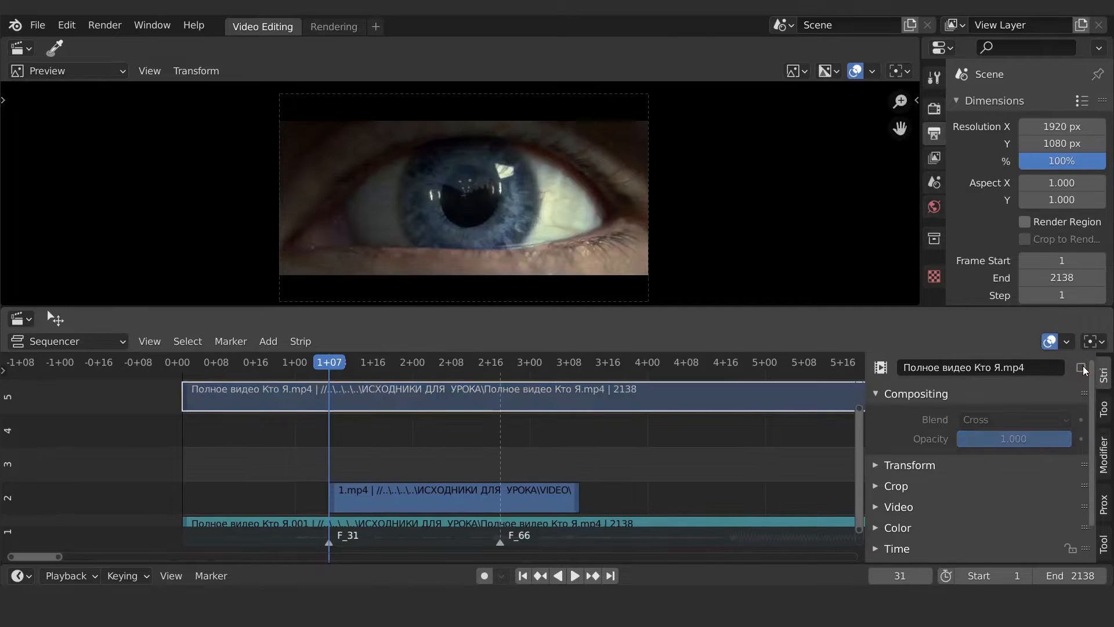
click(466, 498)
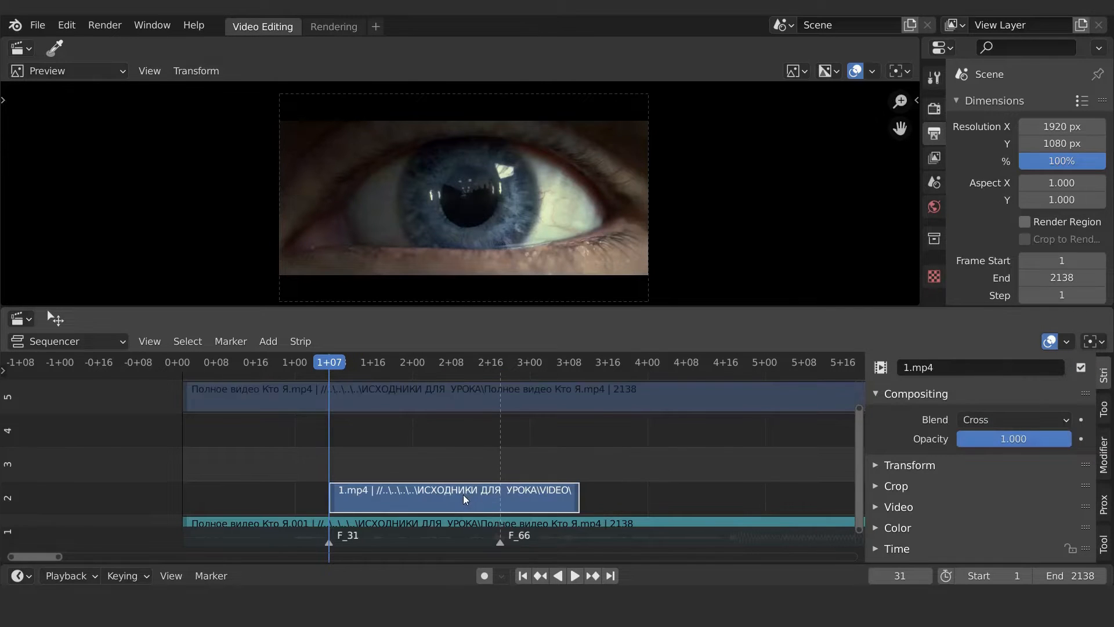
key(g)
key(x)
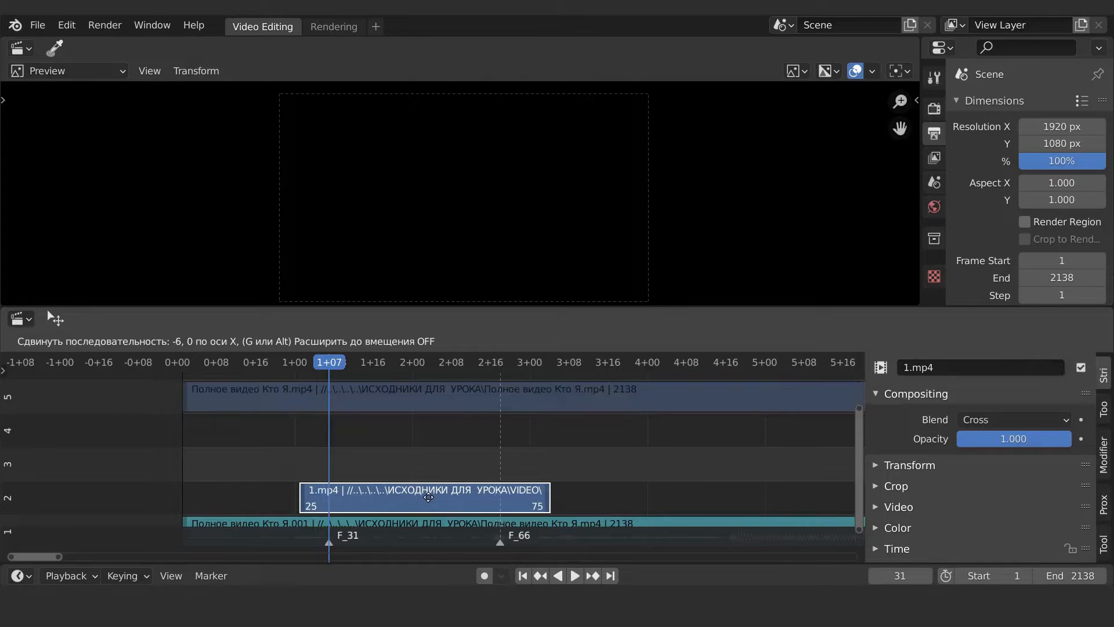
click(422, 500)
Unmute the Полное видео Кто Я.mp4 reference strip on channel 5
key(alt+h)
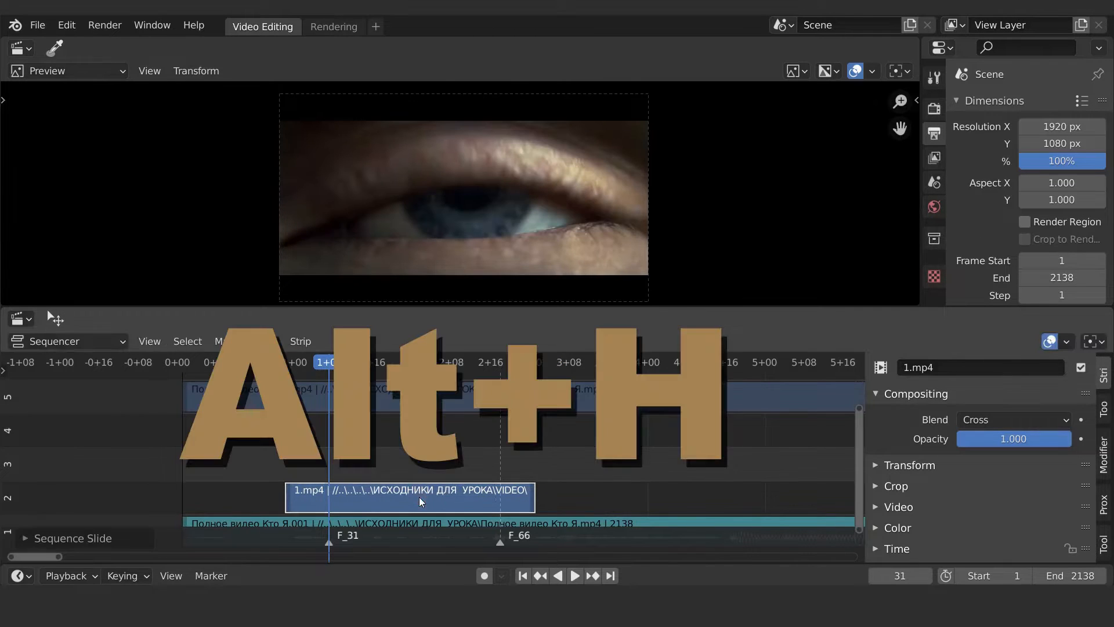
click(460, 403)
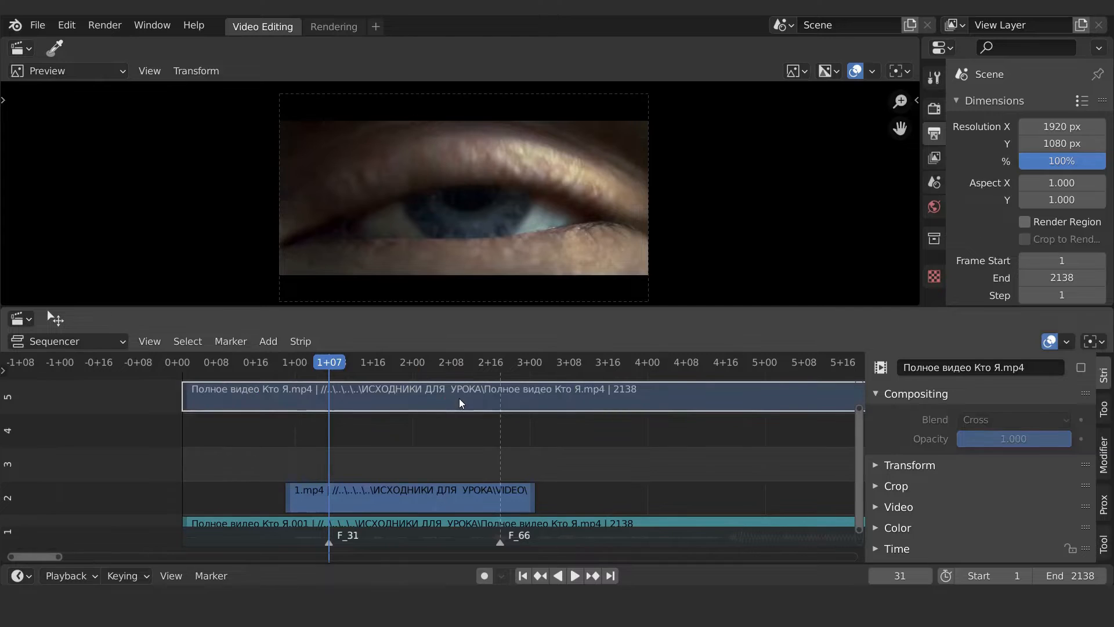
key(alt+h)
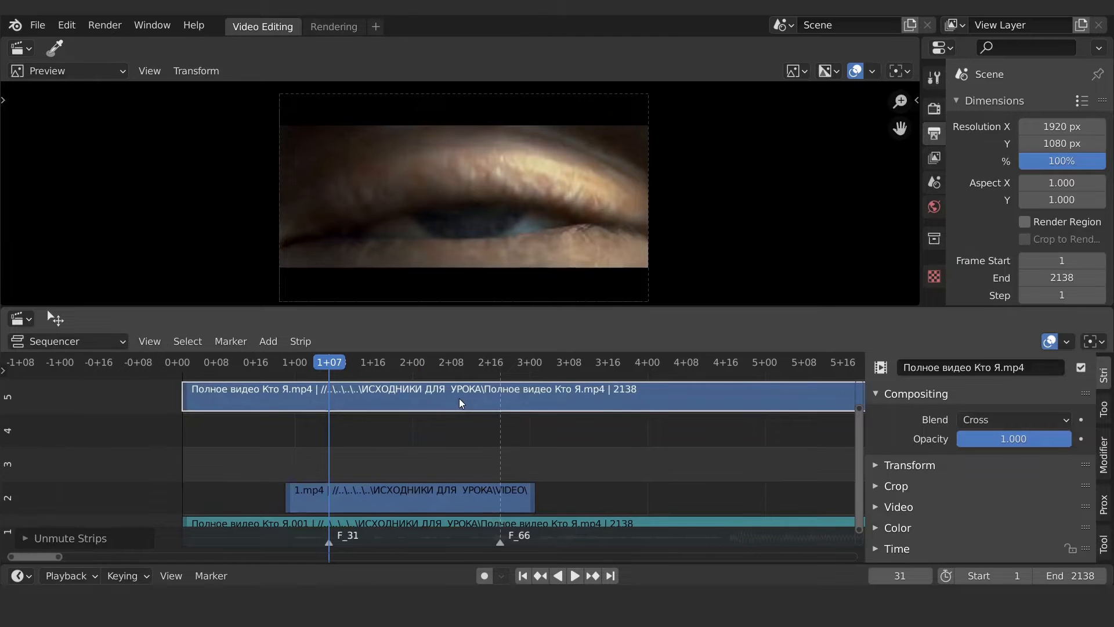
Trim the start of the 1.mp4 strip to frame 31 at marker F_31
click(397, 505)
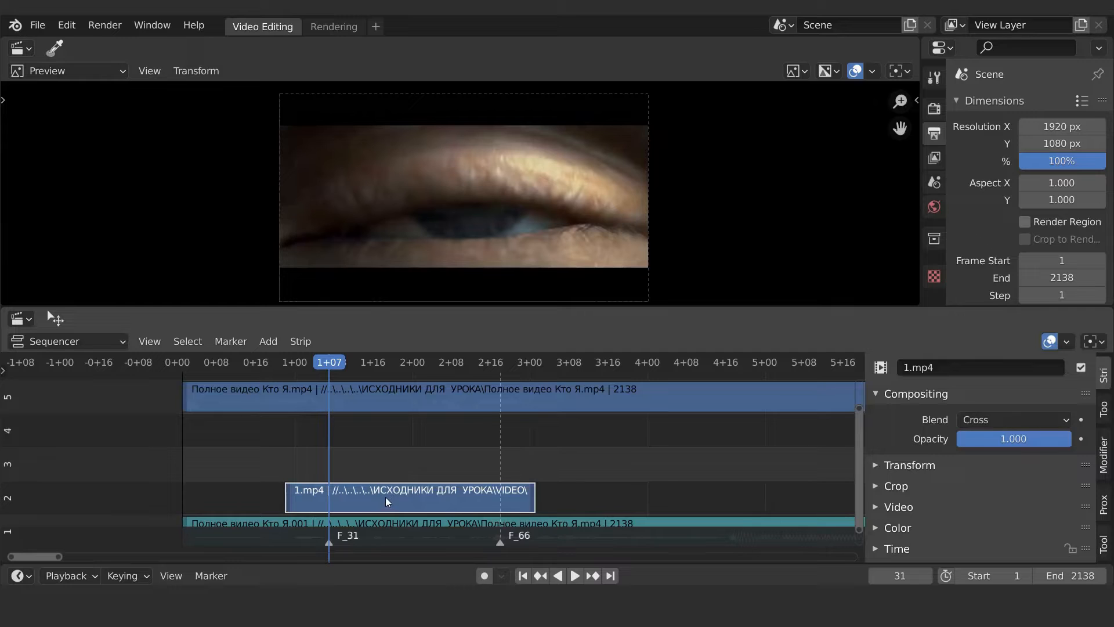
click(289, 502)
drag(288, 503, 329, 503)
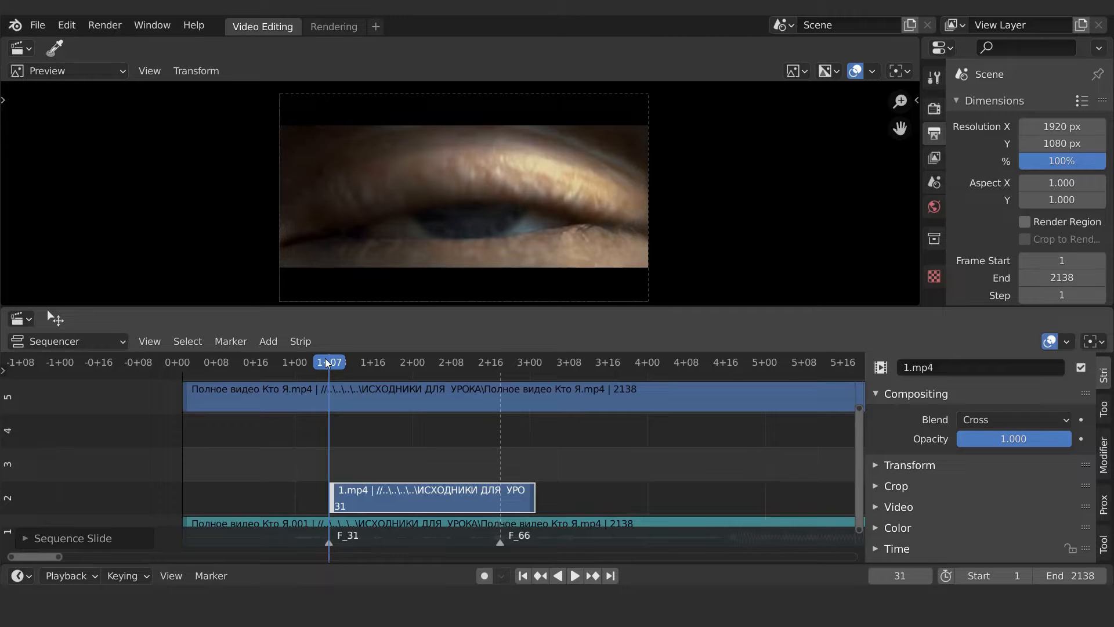
Trim the end of the 1.mp4 strip on channel 2 to marker F_66
drag(327, 363, 503, 368)
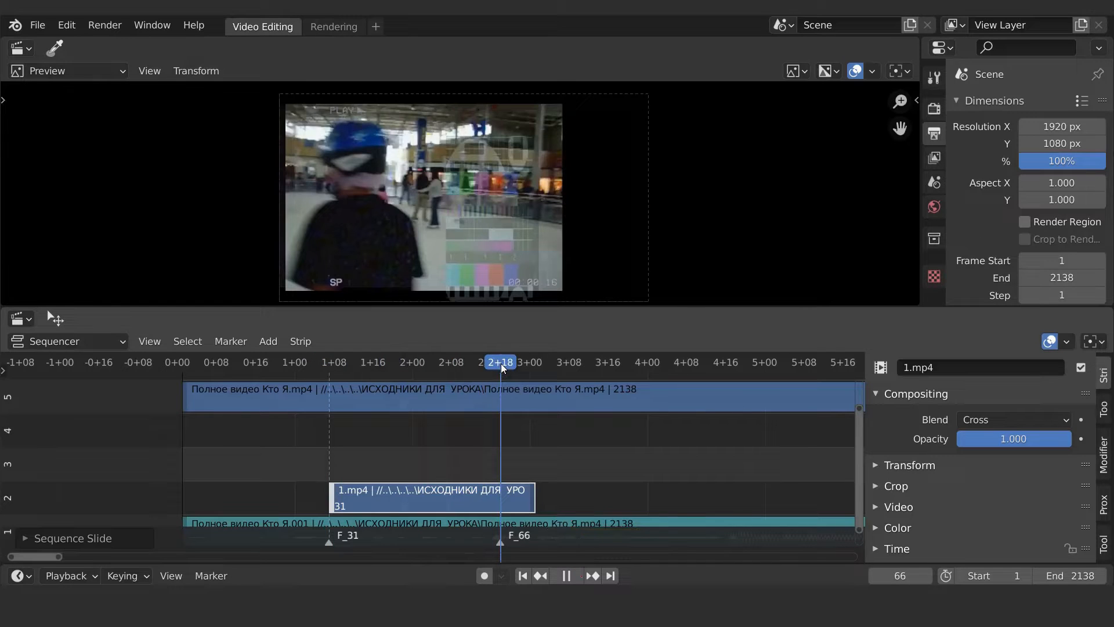
click(534, 497)
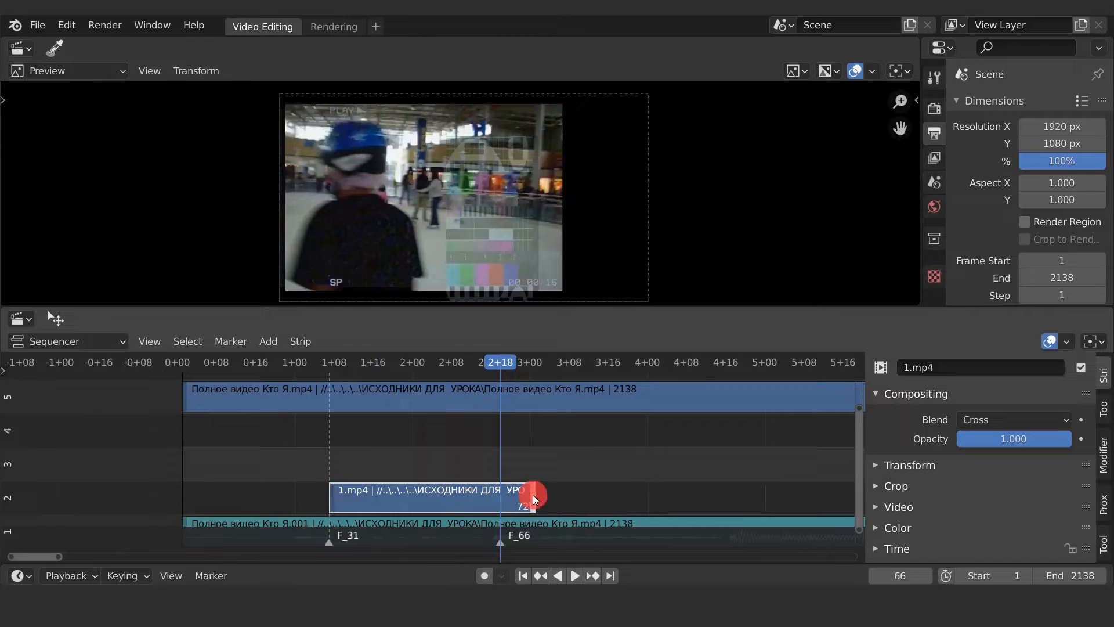
drag(533, 498, 499, 491)
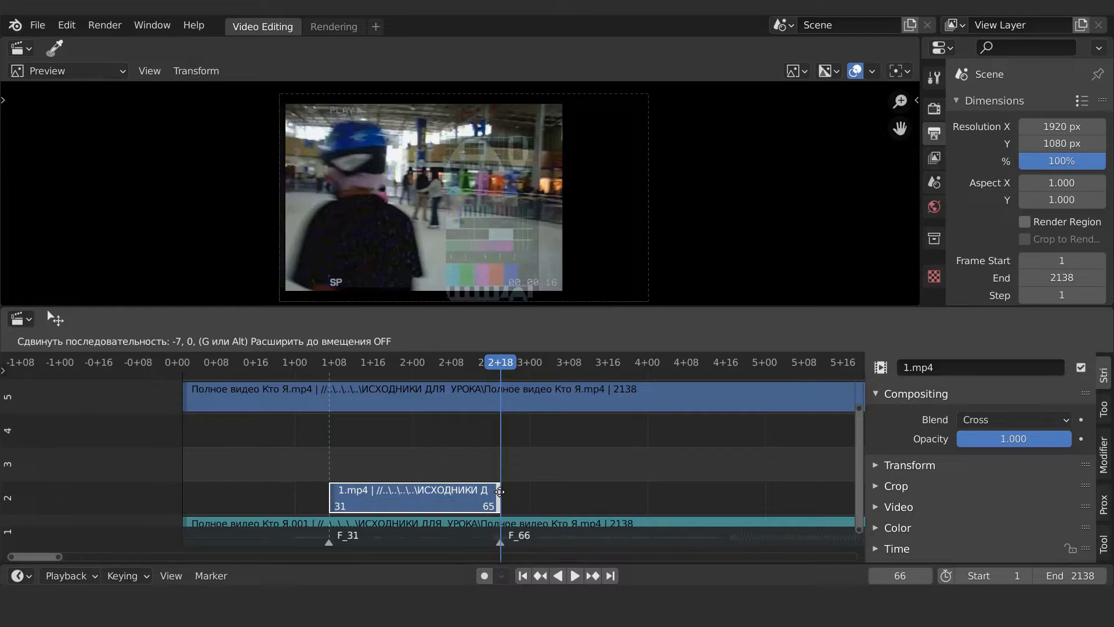
click(500, 491)
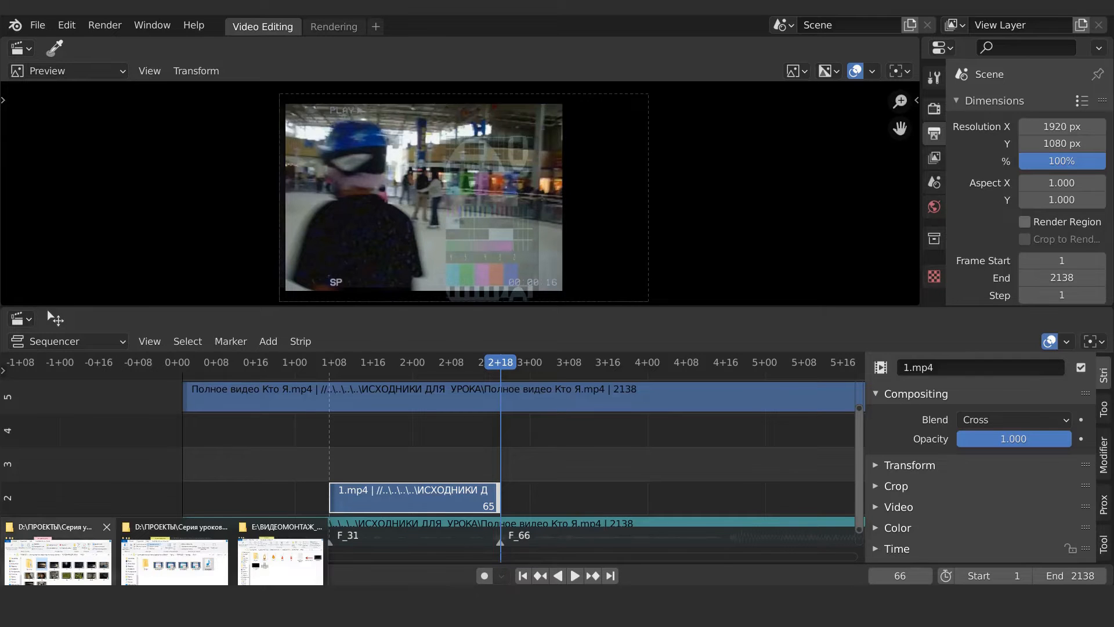
Add Ptr5.mp4 from the VIDEO folder at marker F_66 on channel 2 and delete its accompanying audio strip
click(58, 562)
drag(424, 347, 538, 496)
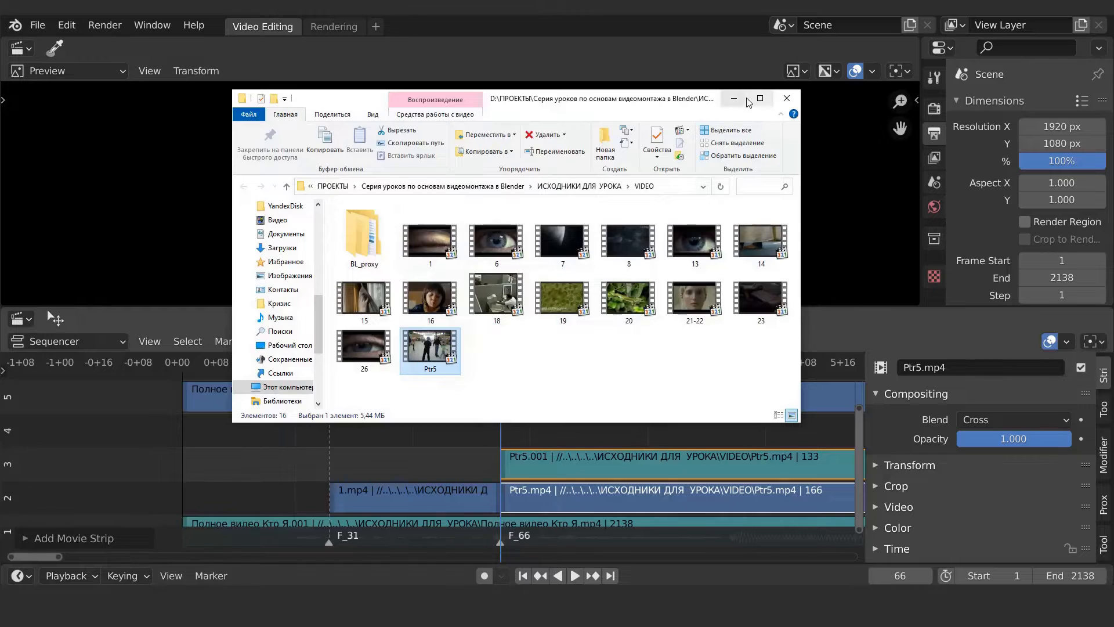
click(787, 98)
click(668, 466)
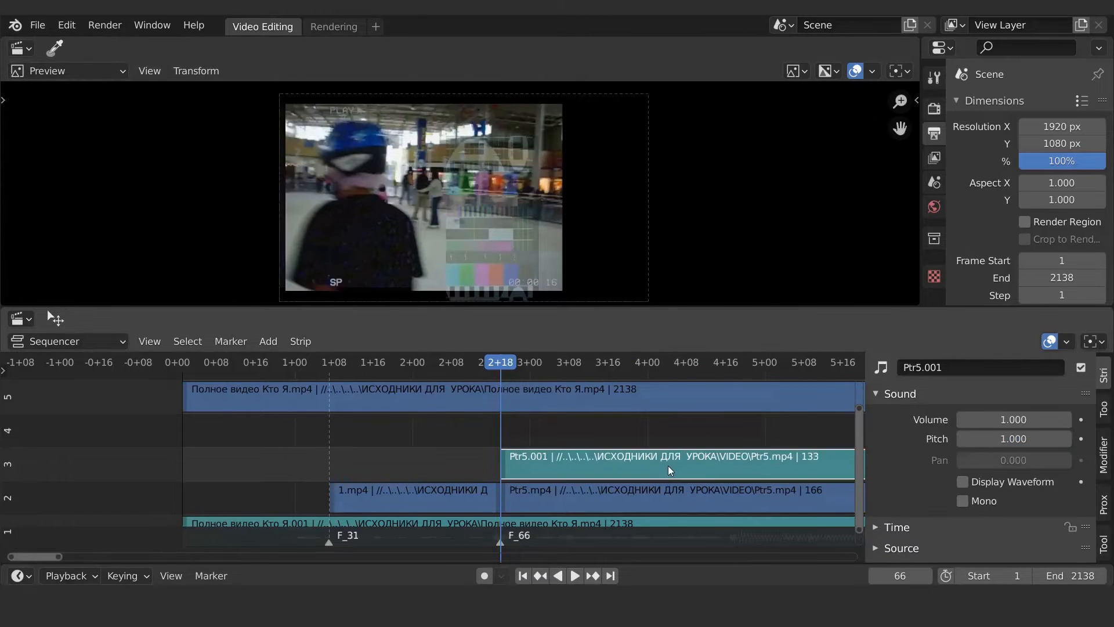
key(Delete)
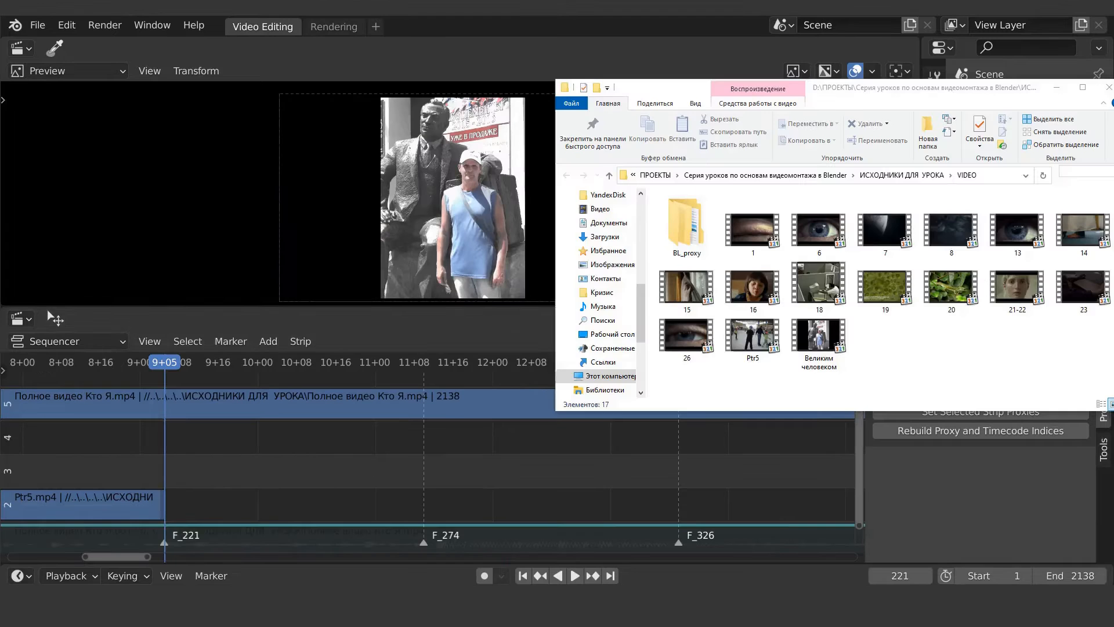
Add Великим человеком.mp4 from the VIDEO folder at marker F_221 on channel 4 and delete its audio strip
click(821, 340)
drag(821, 340, 383, 457)
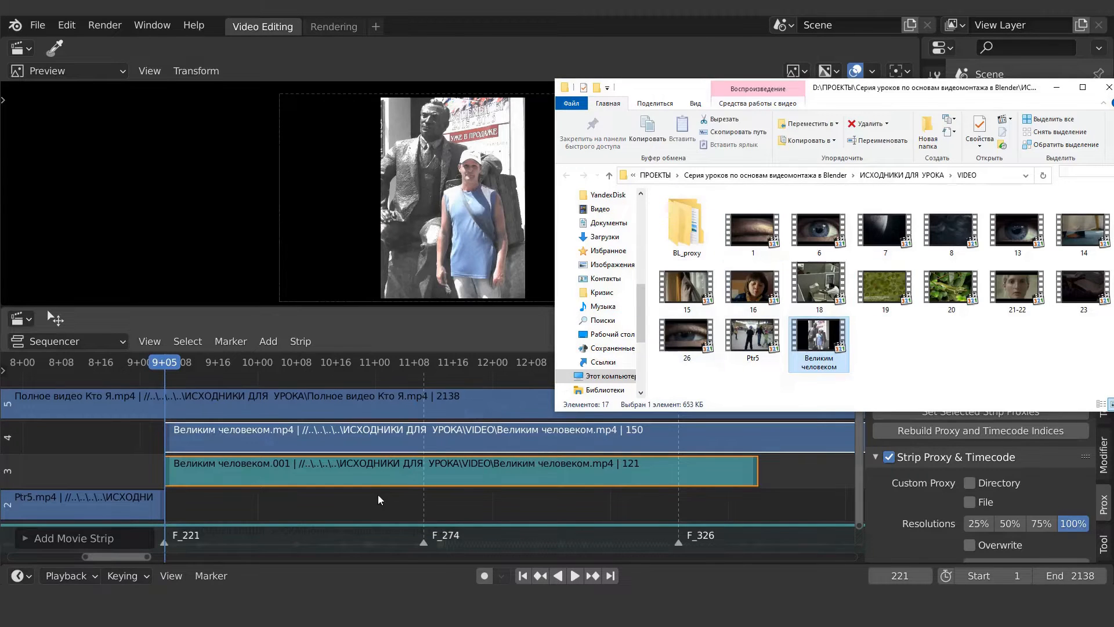
click(389, 475)
key(Delete)
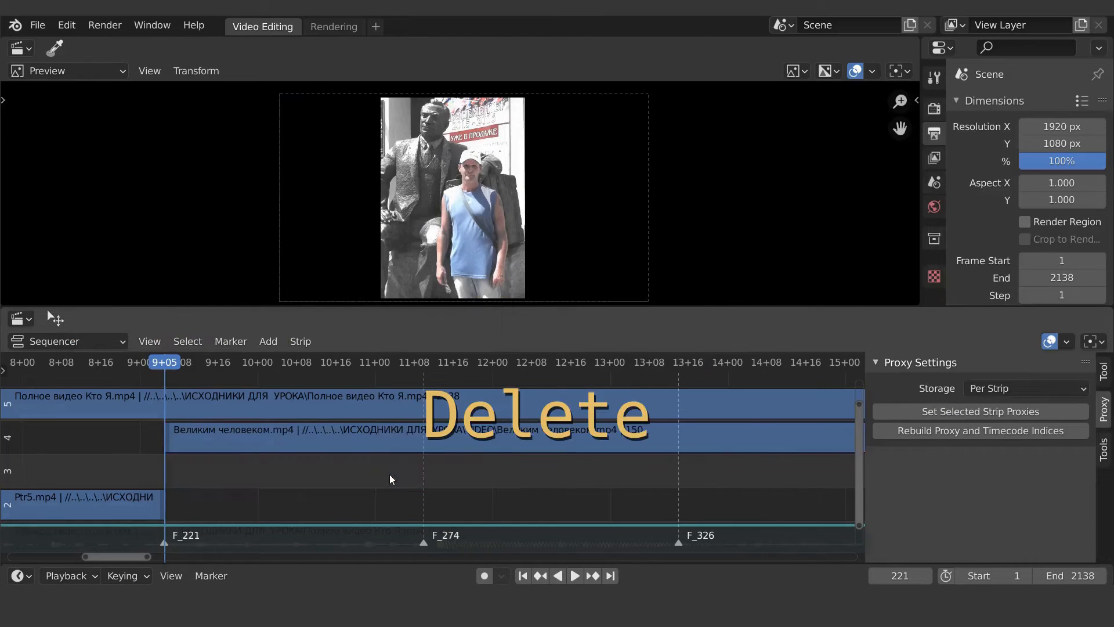
Trim the end of the Великим человеком.mp4 strip to marker F_274 and move the playhead to frame 274
middle_drag(557, 475, 405, 492)
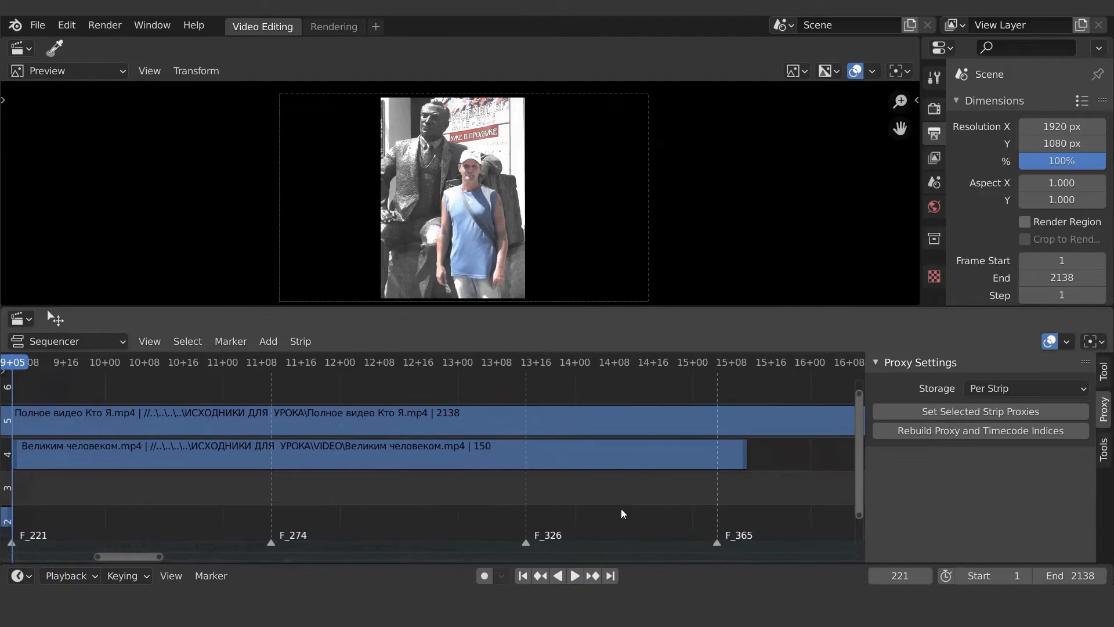
drag(743, 456, 268, 446)
drag(278, 357, 271, 358)
Add 6.mp4 from the VIDEO folder at marker F_274 on channel 4 and delete its audio strip
mouse_move(286, 584)
click(504, 564)
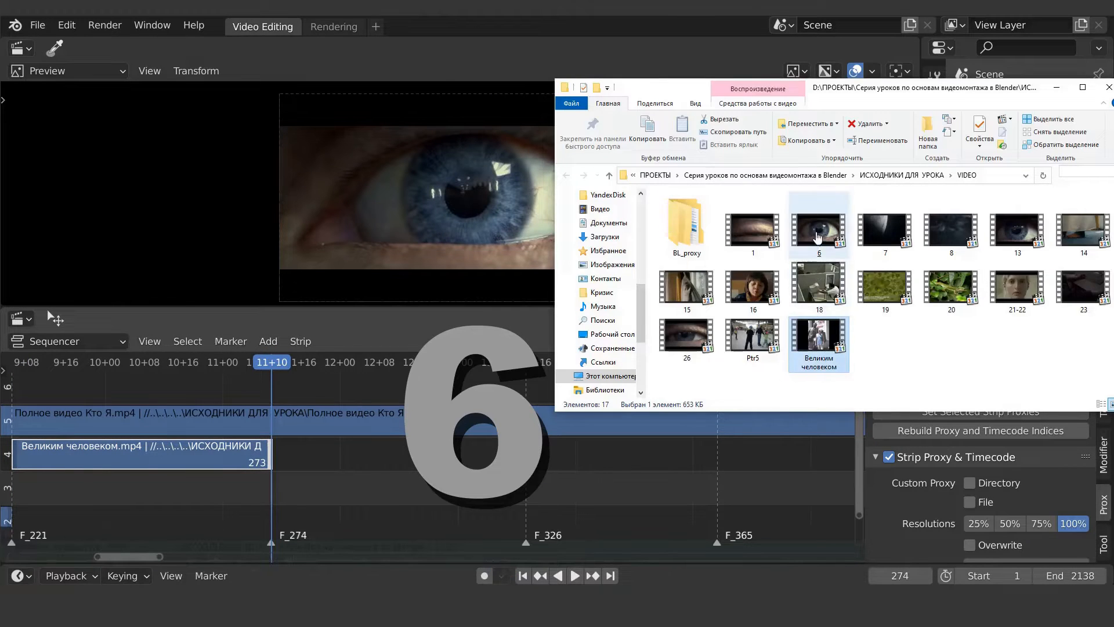
drag(819, 229, 593, 484)
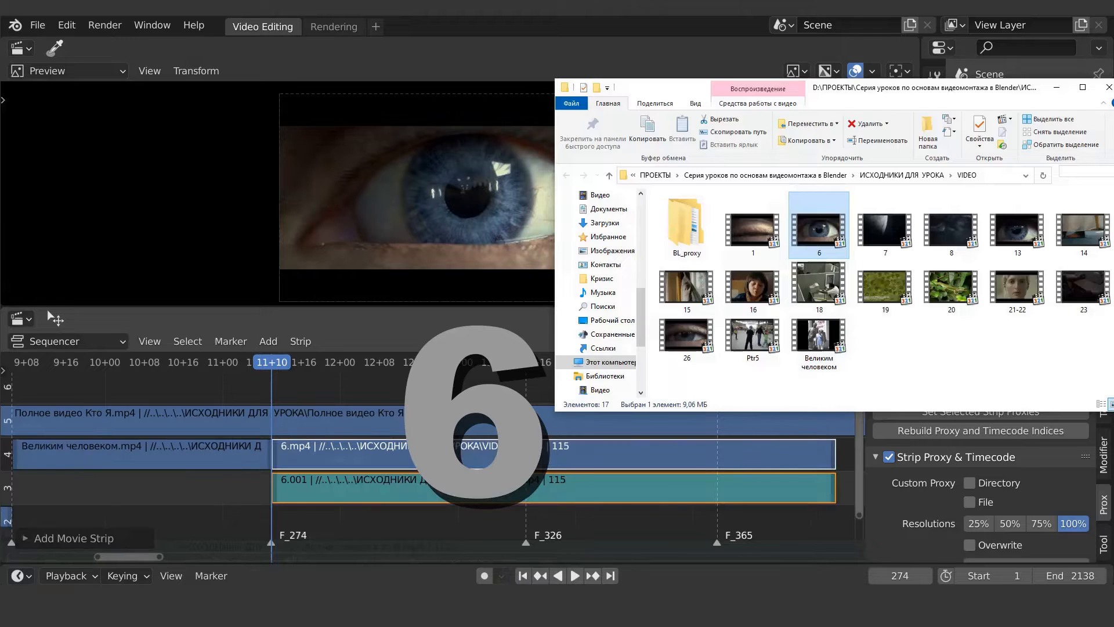
click(593, 484)
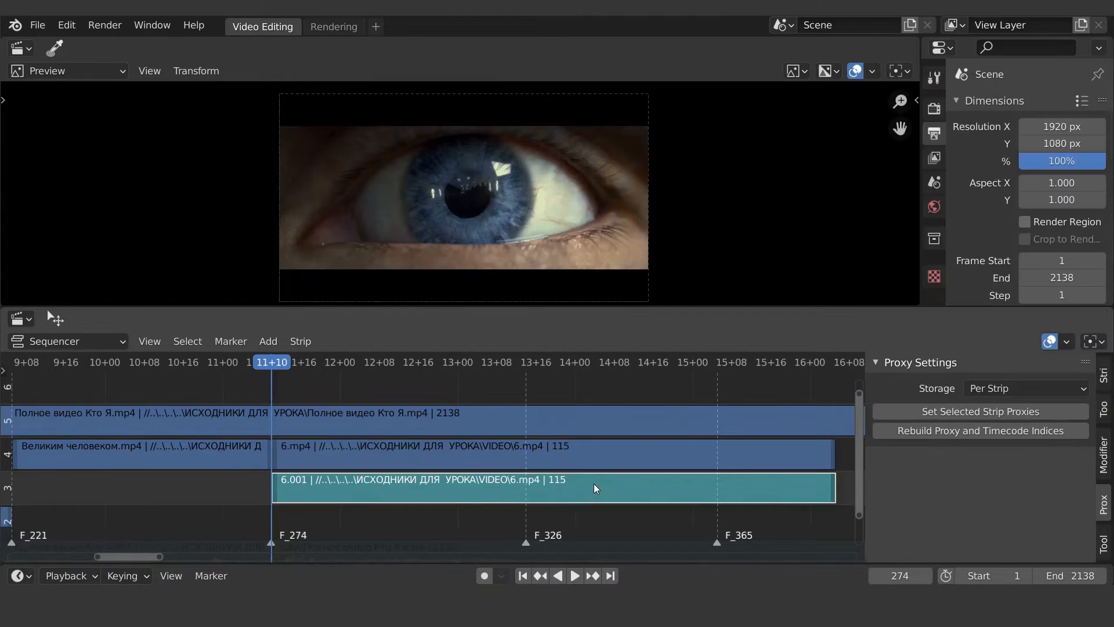
key(Delete)
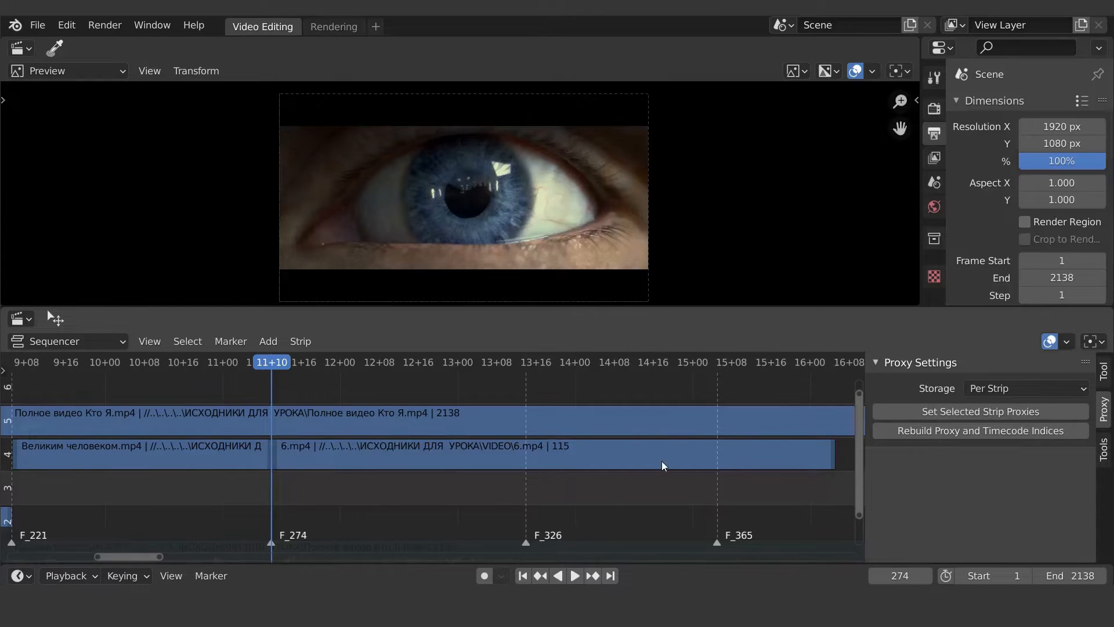
Trim the end of the 6.mp4 strip to marker F_326 and move the playhead to frame 326
click(834, 454)
drag(834, 454, 525, 450)
click(528, 361)
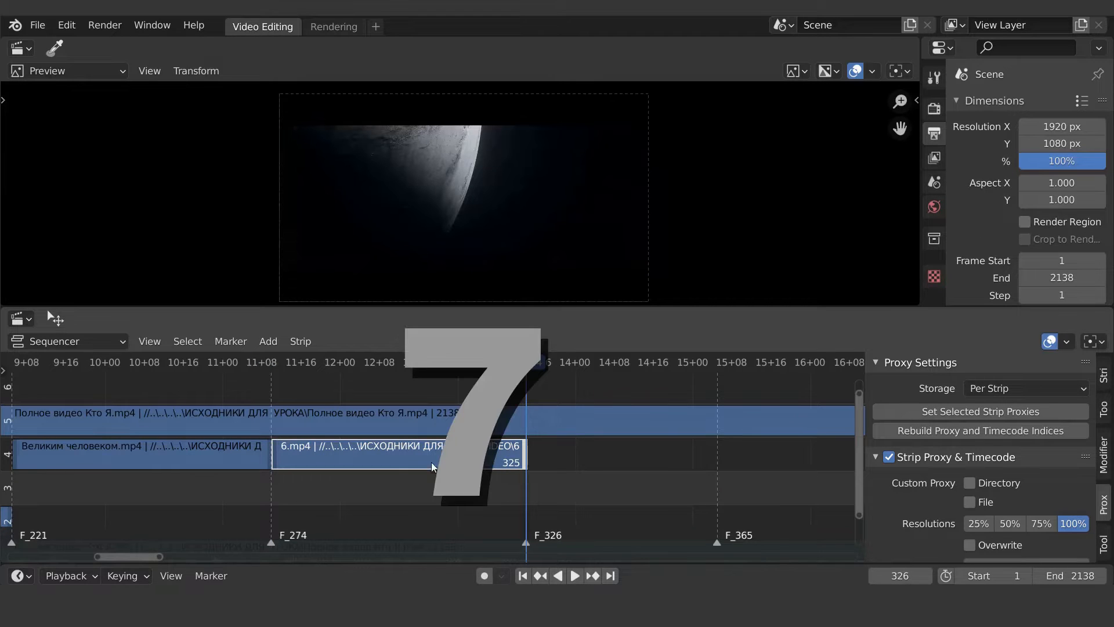
Add 7.mp4 from the VIDEO folder at marker F_326 on channel 6 and delete its audio strip
mouse_move(275, 580)
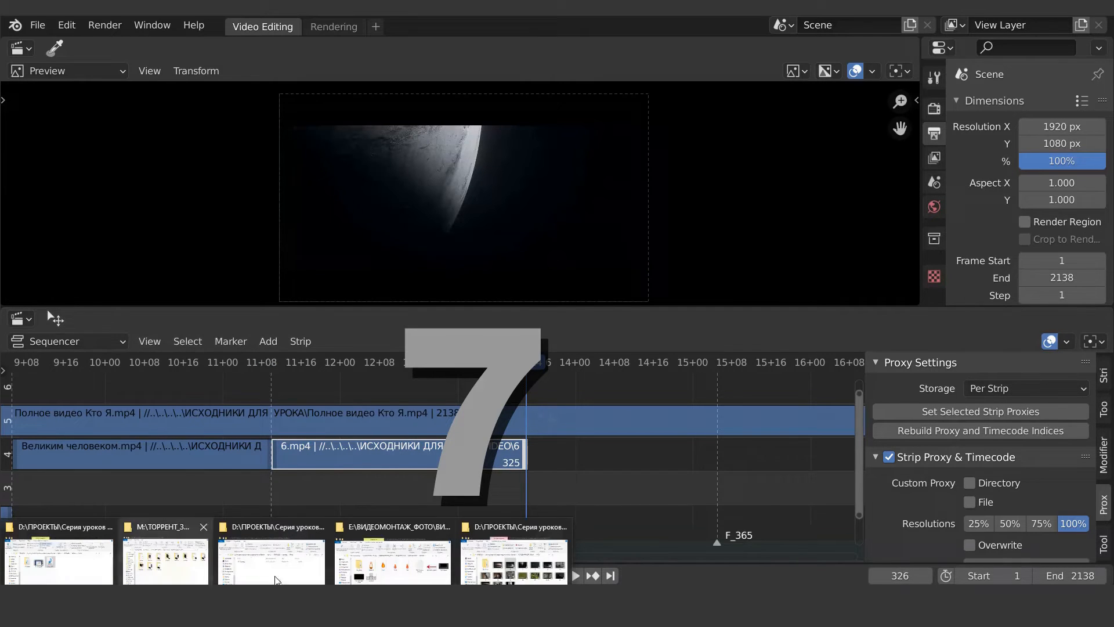
click(514, 560)
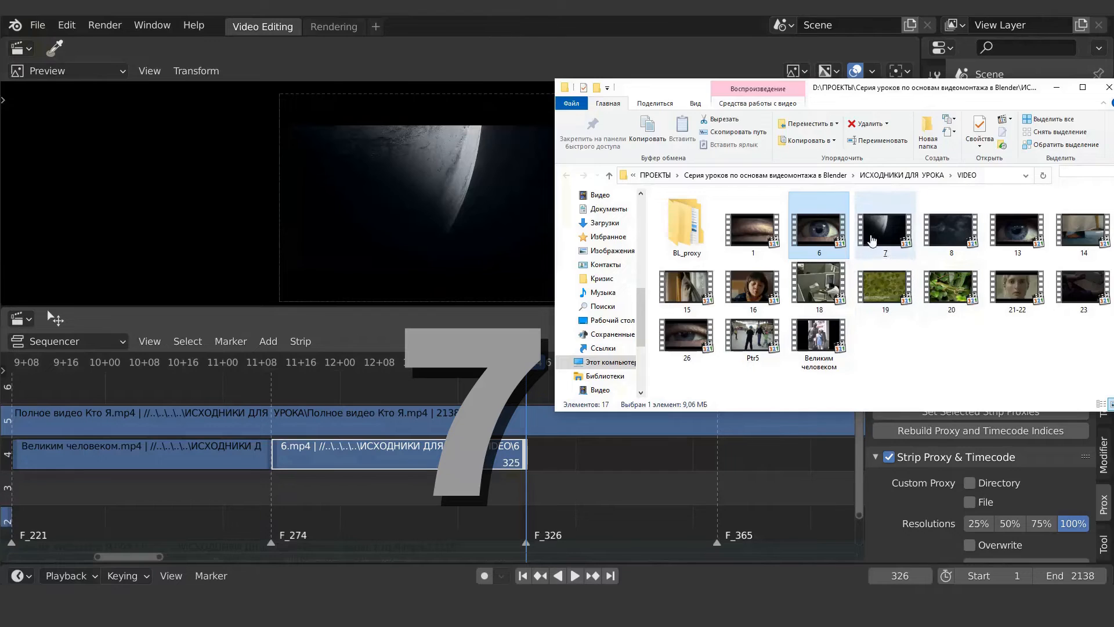
drag(885, 231, 641, 505)
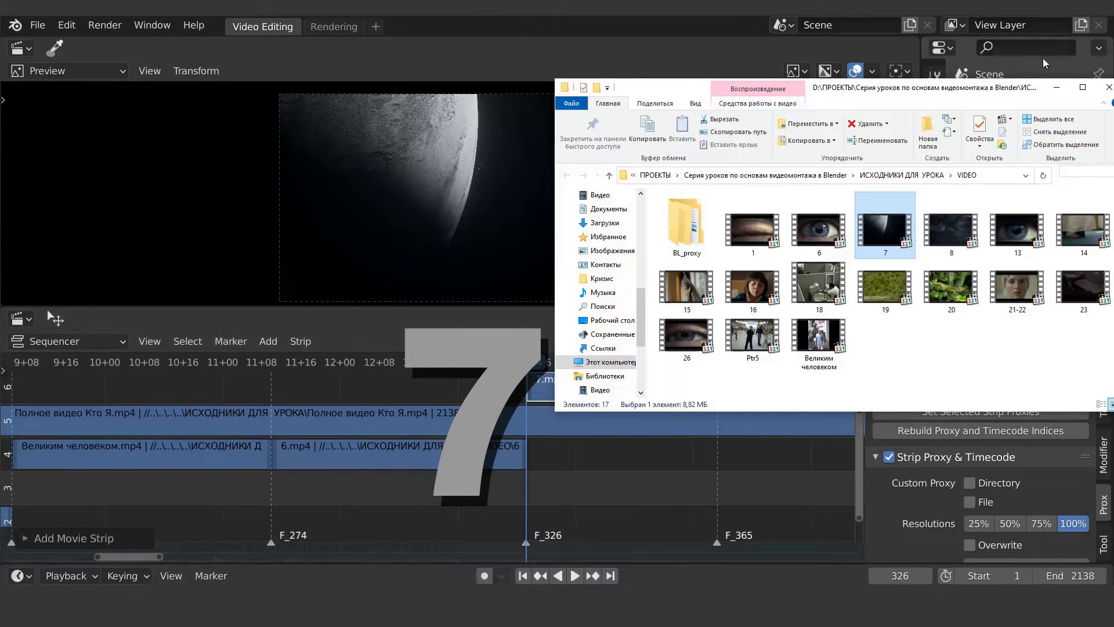
click(647, 477)
middle_drag(646, 470, 633, 511)
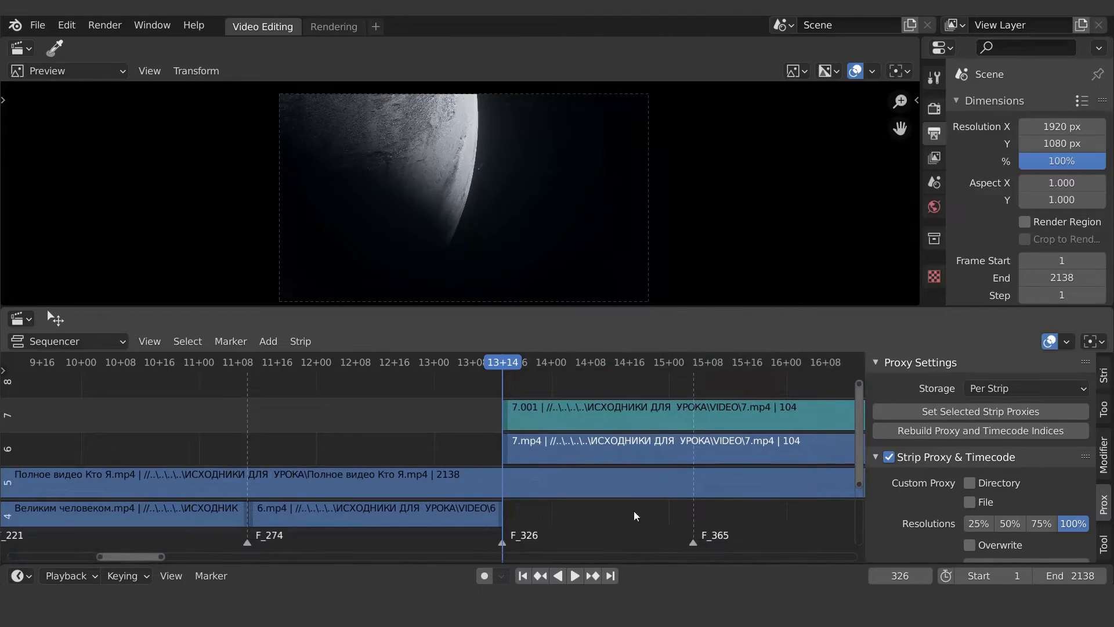
click(681, 413)
key(Delete)
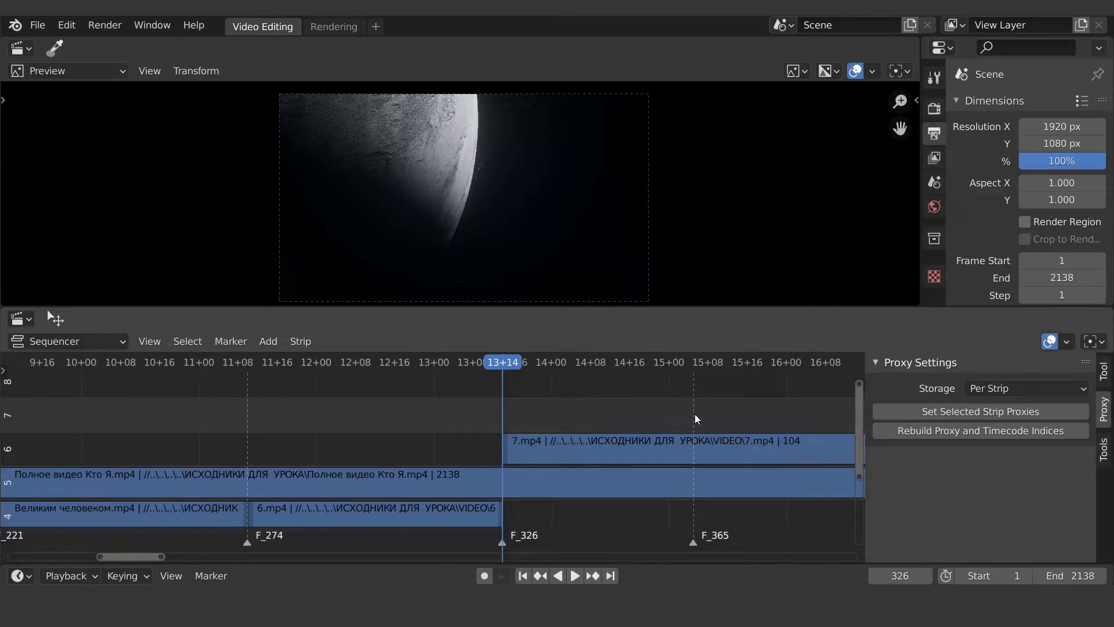
Trim the end of the 7.mp4 strip to marker F_365 and move the playhead to frame 365
middle_drag(694, 416, 429, 416)
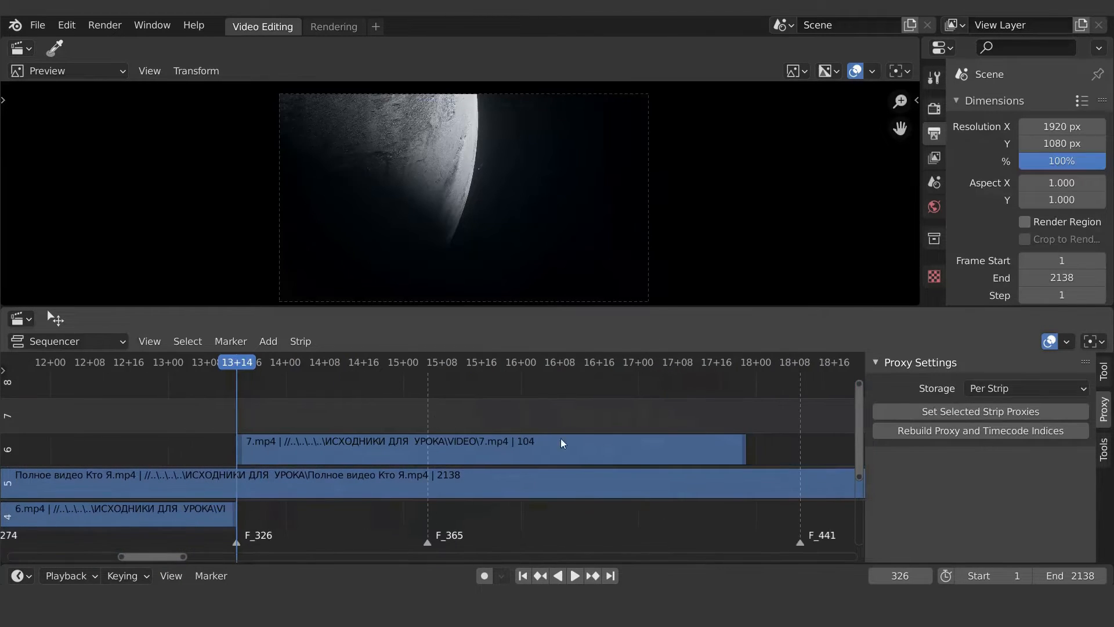
click(741, 456)
drag(743, 455, 427, 447)
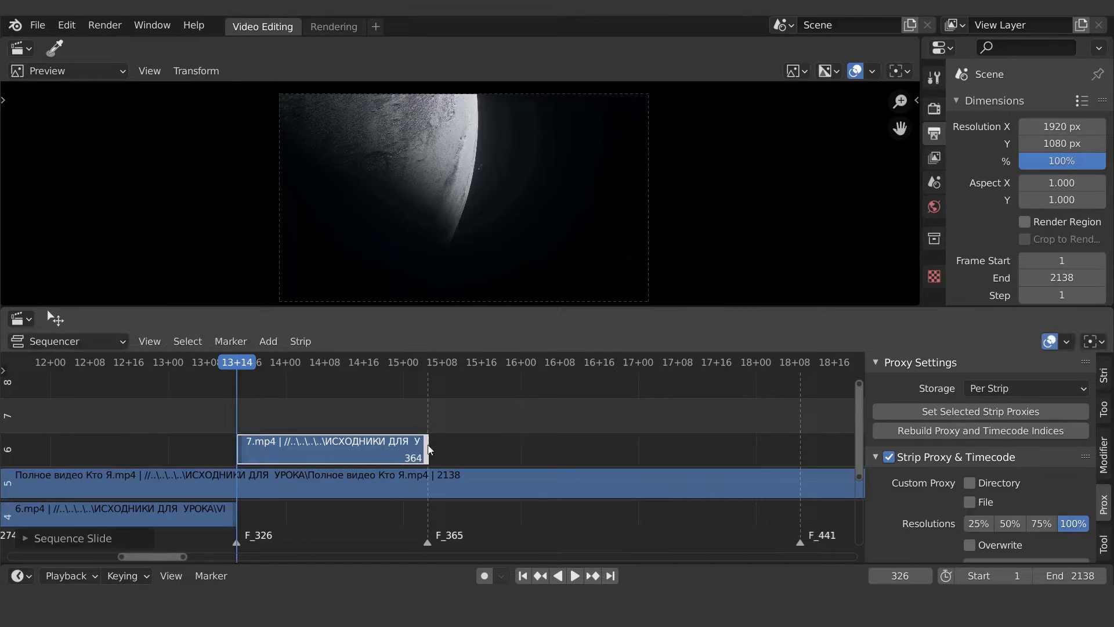
click(428, 361)
Add 8.mp4 from the VIDEO folder at marker F_365 on channel 6 and delete its audio strip
key(alt+Tab)
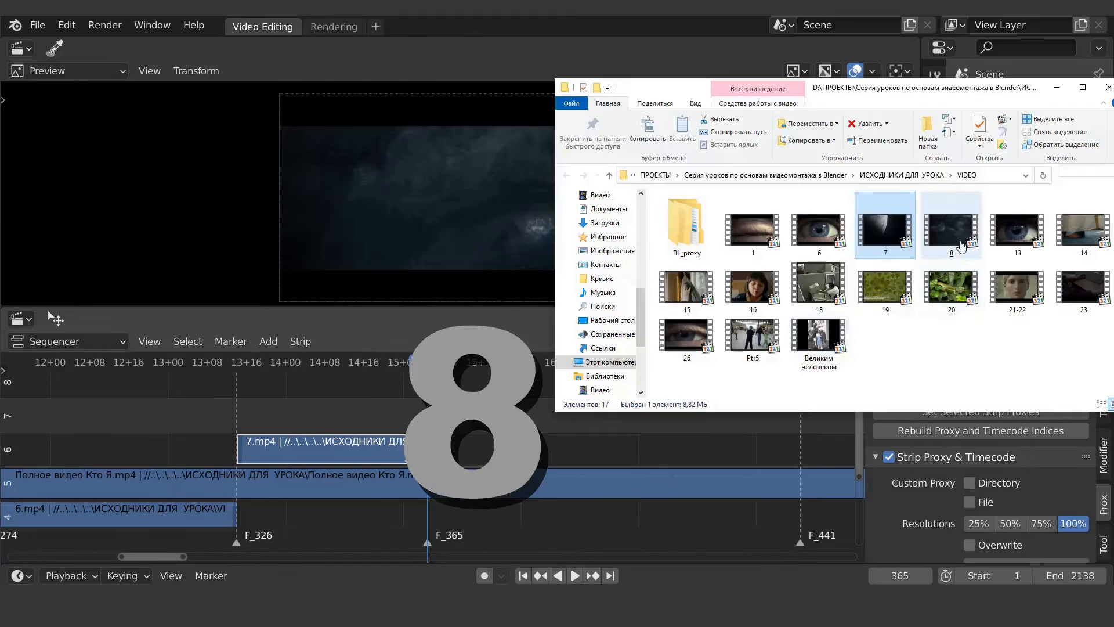
drag(951, 233, 567, 443)
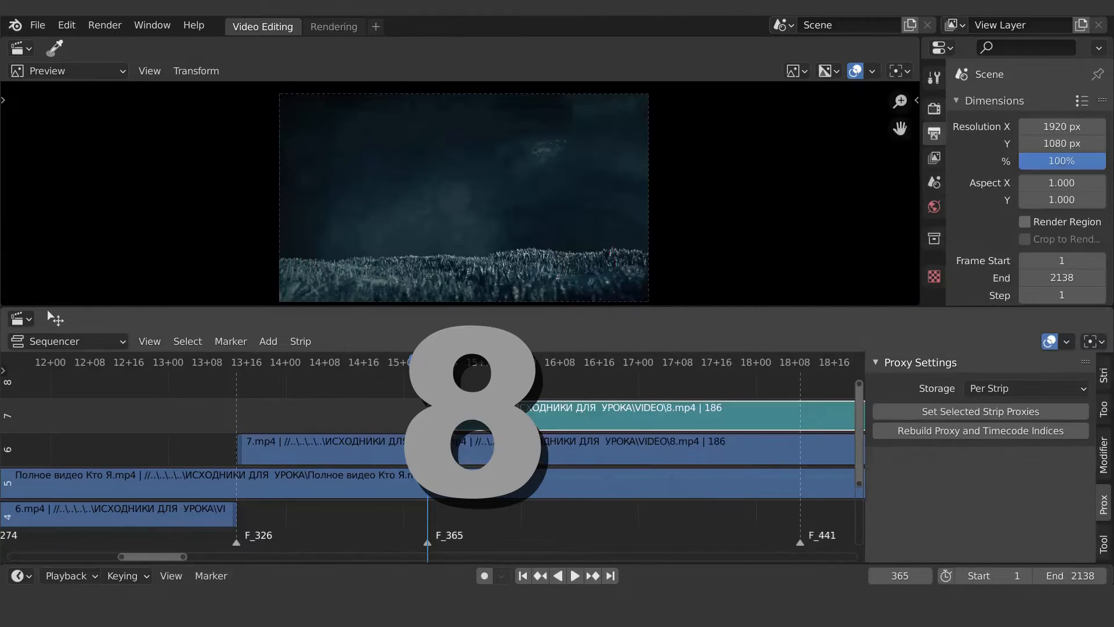
key(Delete)
Trim the end of the 8.mp4 strip to marker F_441
click(743, 491)
key(g)
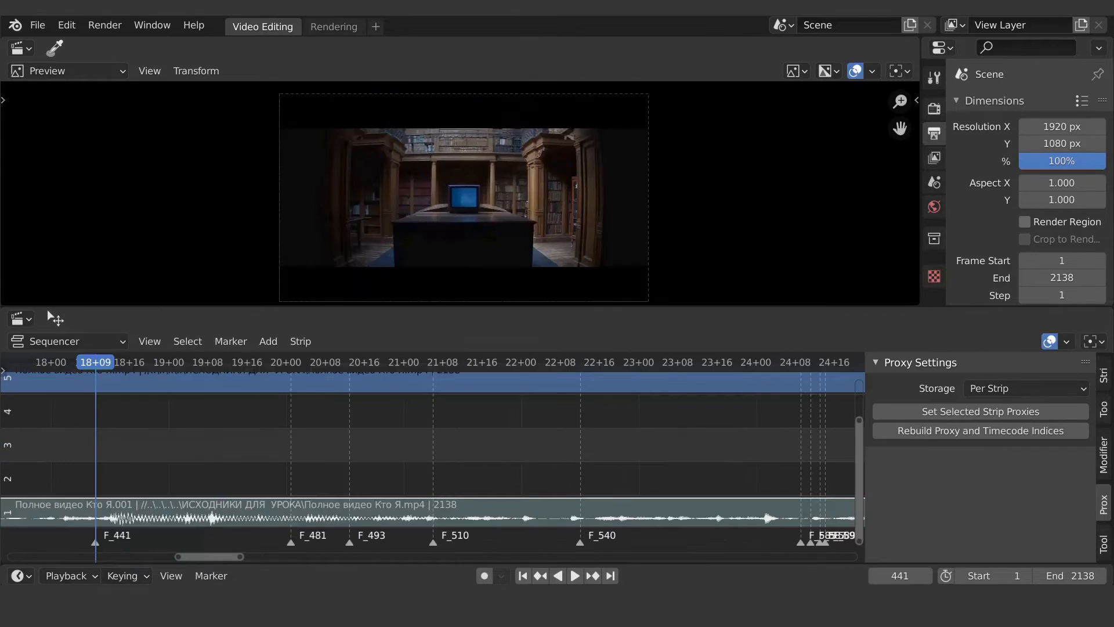
Add kniga.png from the PIC folder at marker F_481 on channel 2 and fit its end to marker F_540
mouse_move(92, 364)
mouse_down()
mouse_move(542, 396)
mouse_move(291, 395)
mouse_up()
key(alt+Tab)
click(810, 258)
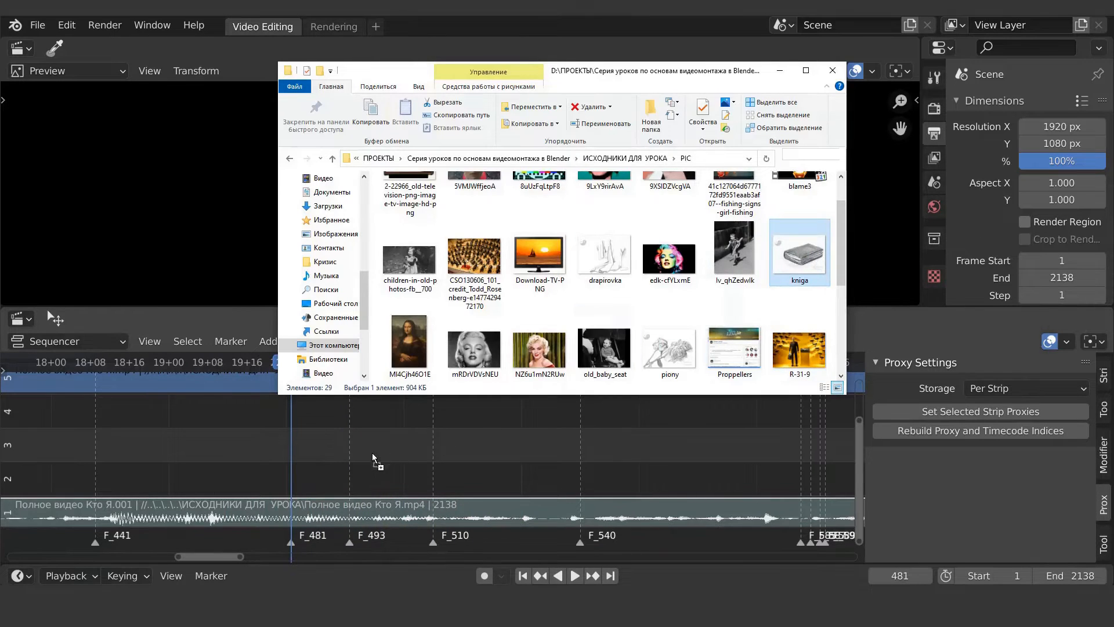
drag(373, 459, 575, 480)
Add drapirovka.png from the PIC folder at marker F_493 on channel 3 and fit its end to marker F_540
click(354, 363)
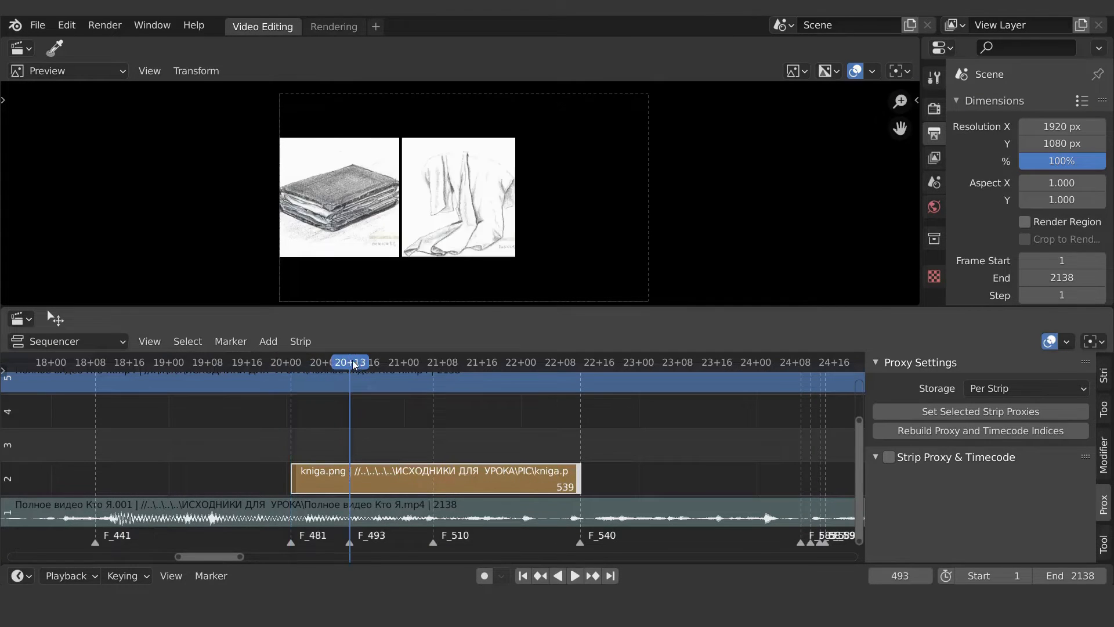
key(alt+Tab)
drag(604, 206, 577, 447)
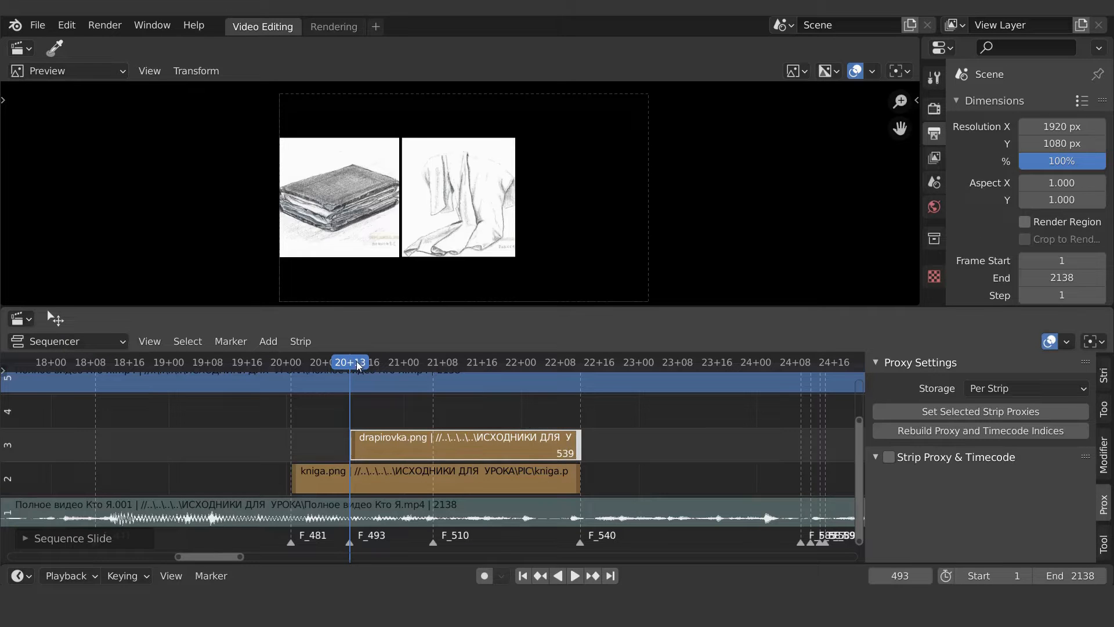
Add piony.png from the PIC folder at marker F_510 on channel 4 and fit its end to marker F_540
drag(354, 363, 425, 365)
drag(669, 299, 580, 412)
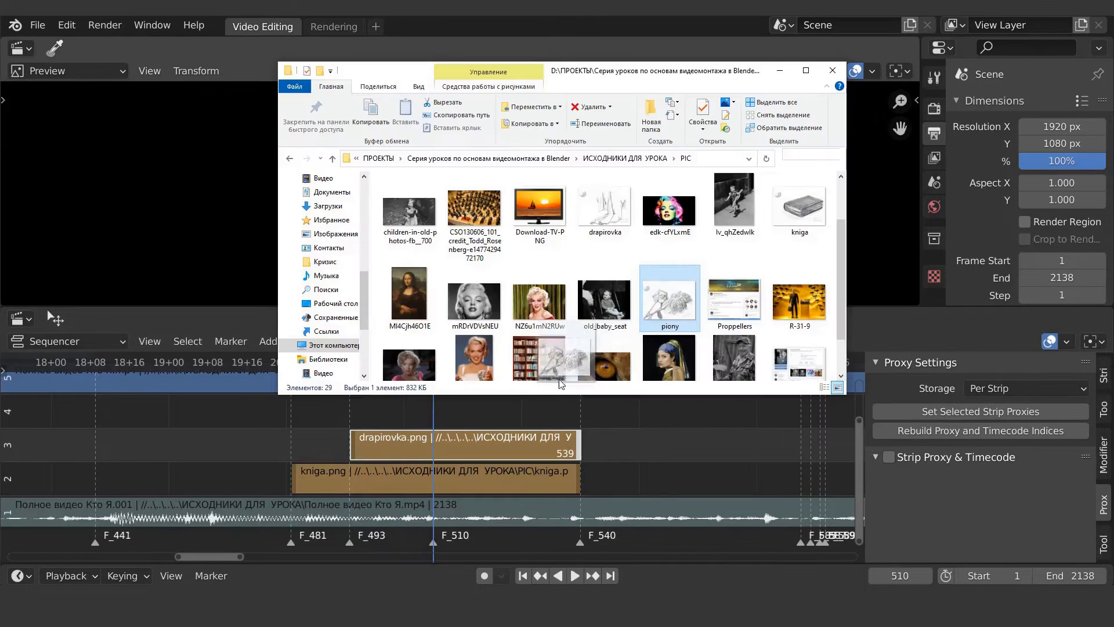
Play back the three drawing strips from marker F_481 to check their timing against the reference video
click(294, 364)
key(space)
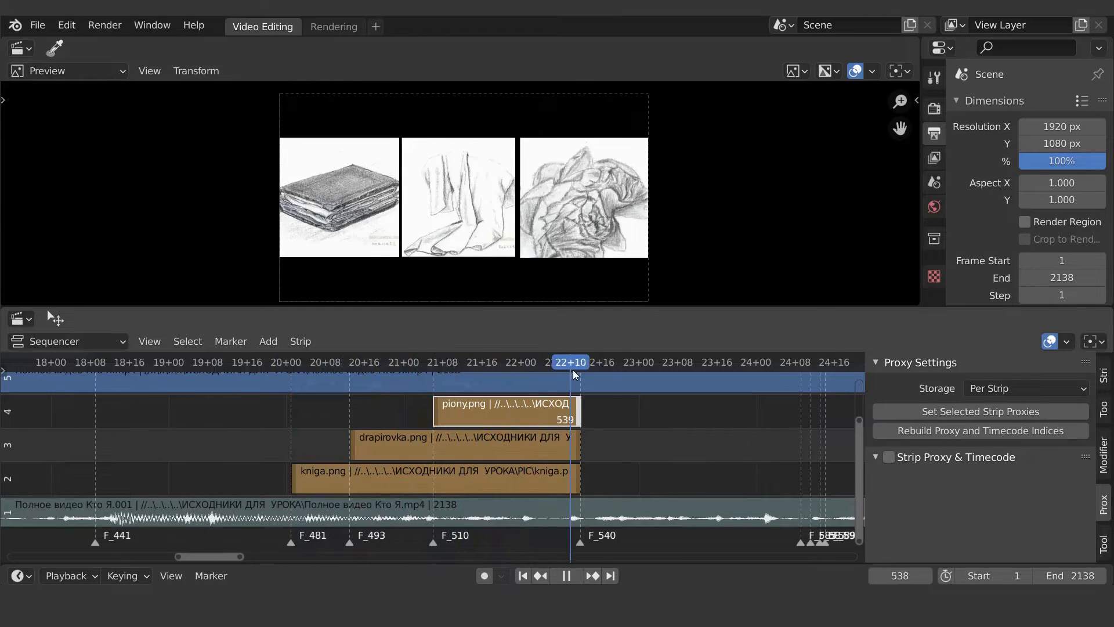
key(space)
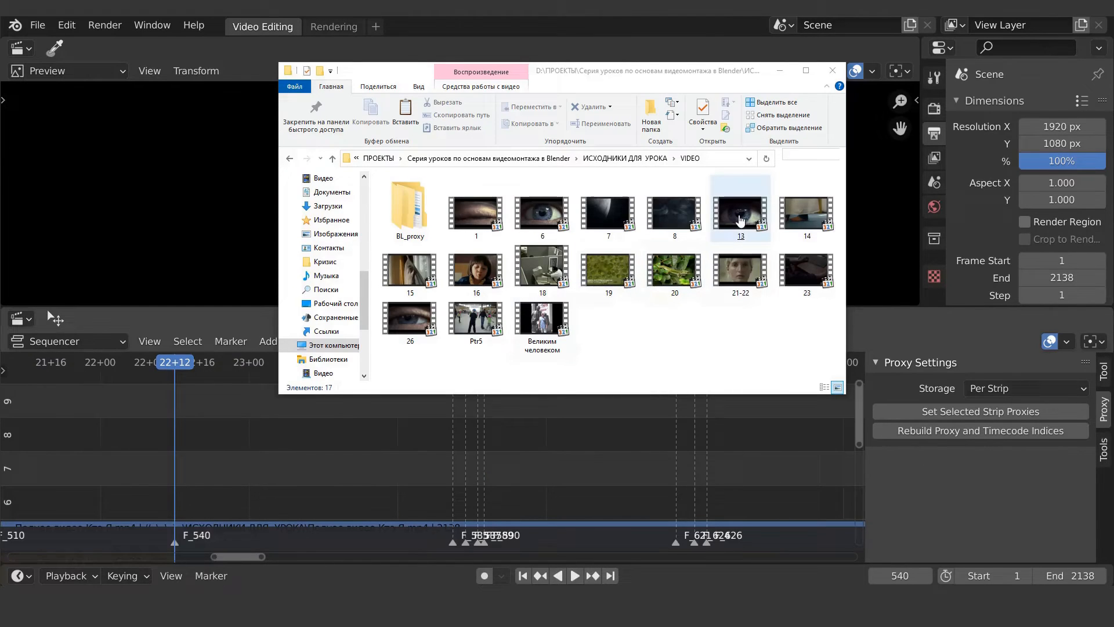
Add 13.mp4 from the VIDEO folder at marker F_540 on channel 8, delete its audio strip and select the video strip
click(740, 221)
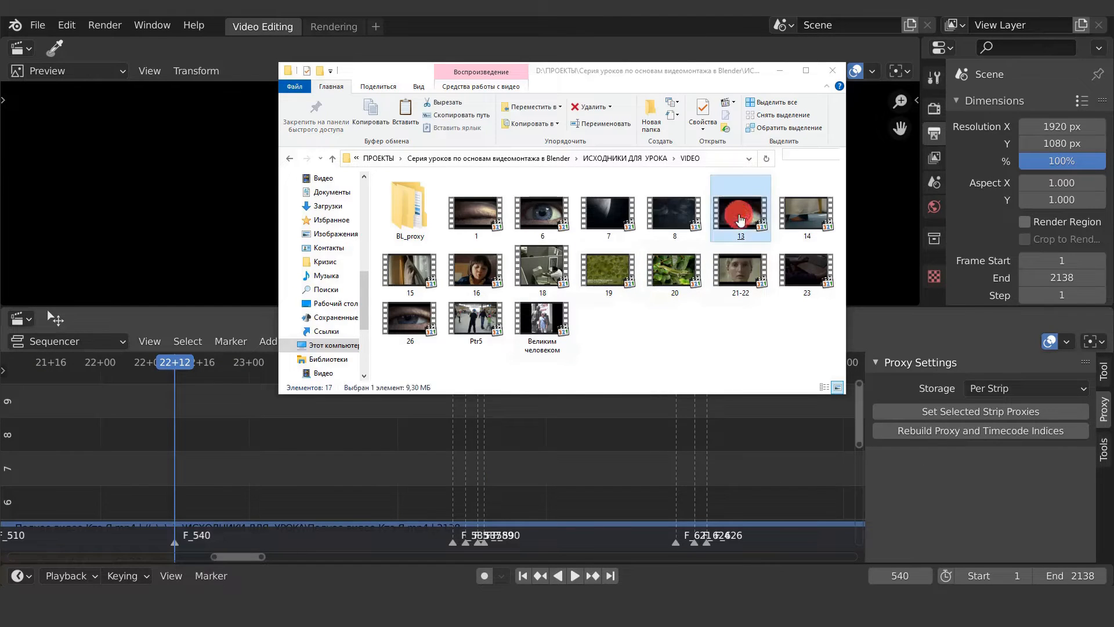
drag(346, 449, 345, 447)
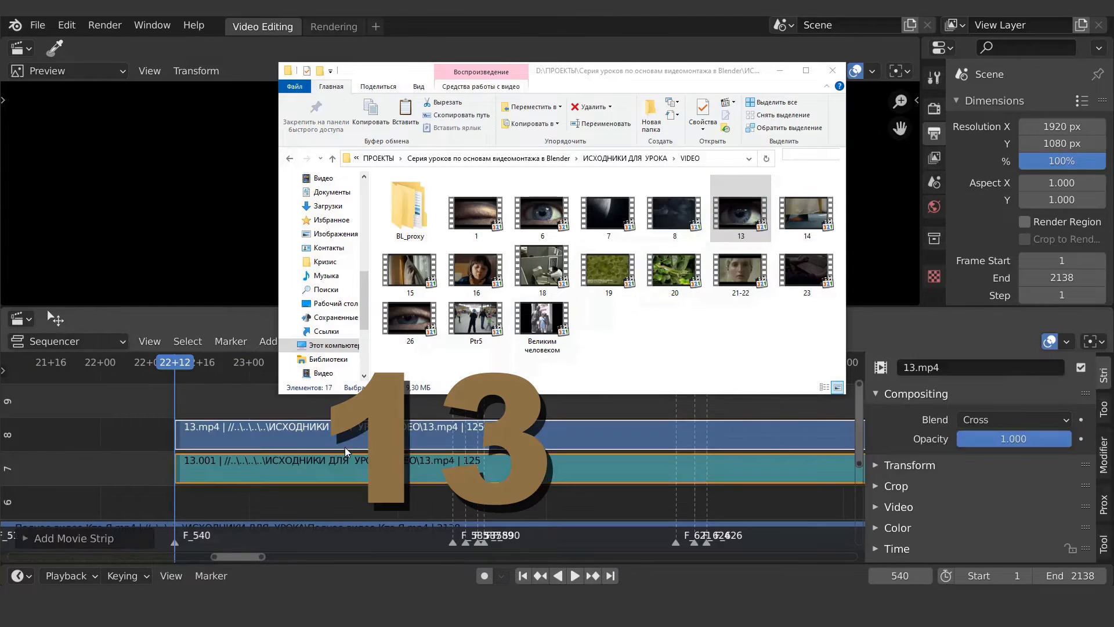
key(Delete)
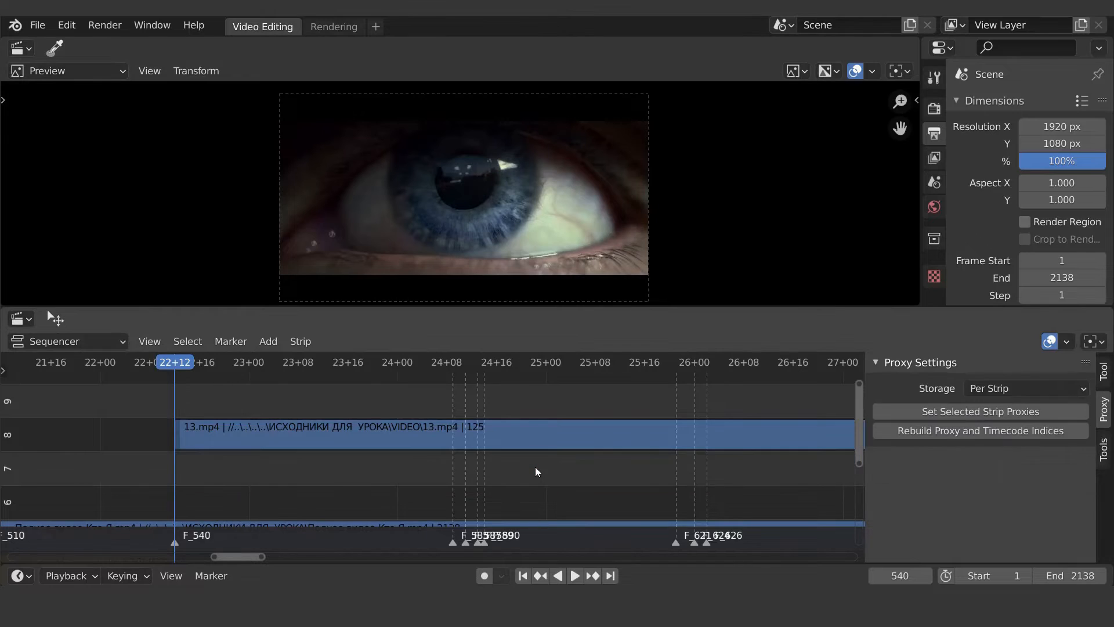
click(544, 442)
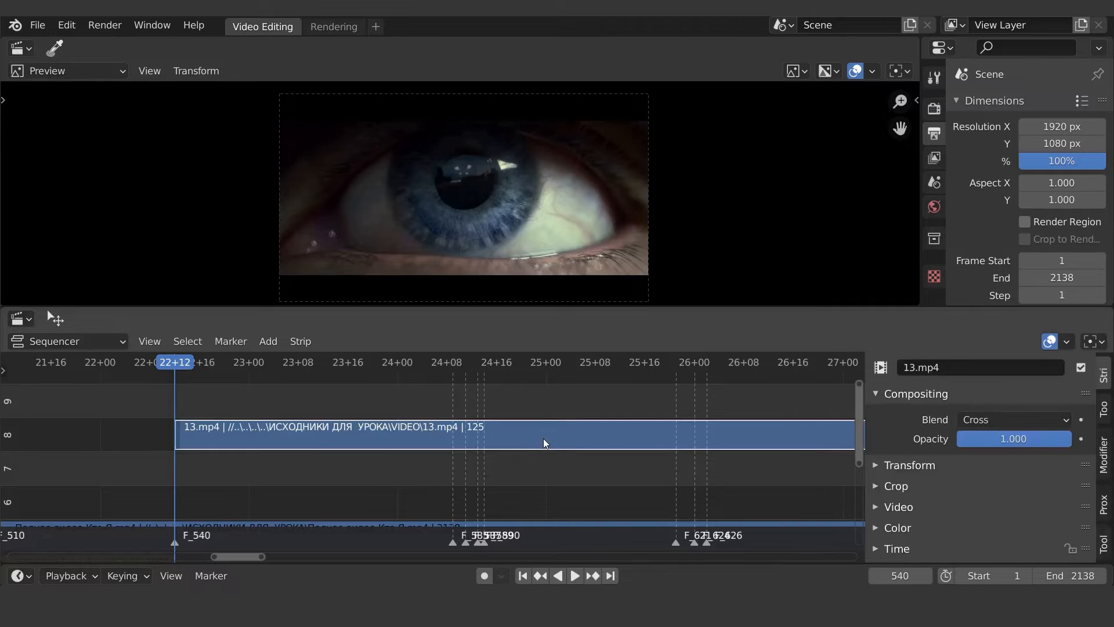
Slide 13.mp4 about 23 frames earlier, trim its start back to marker F_540 and its end to frame 583
key(g)
key(x)
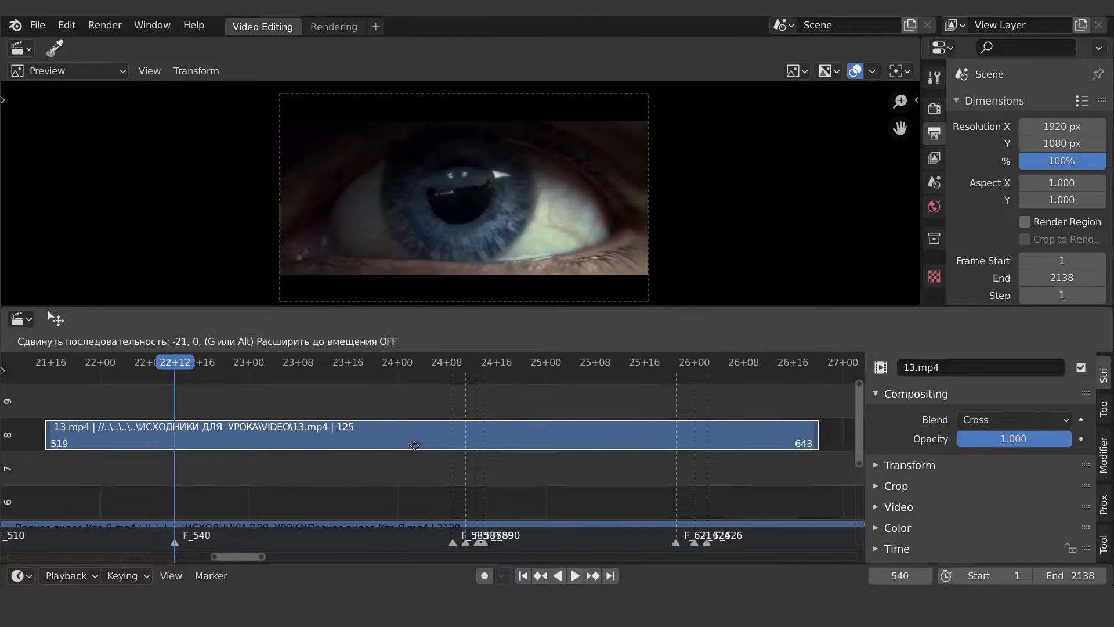
click(34, 442)
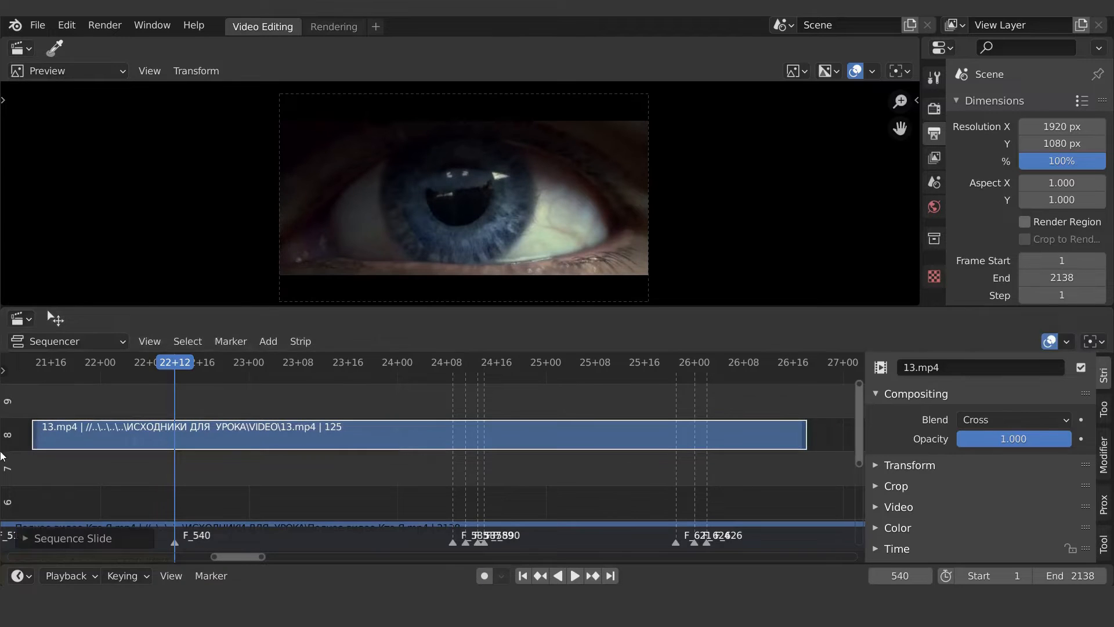
drag(36, 434, 178, 438)
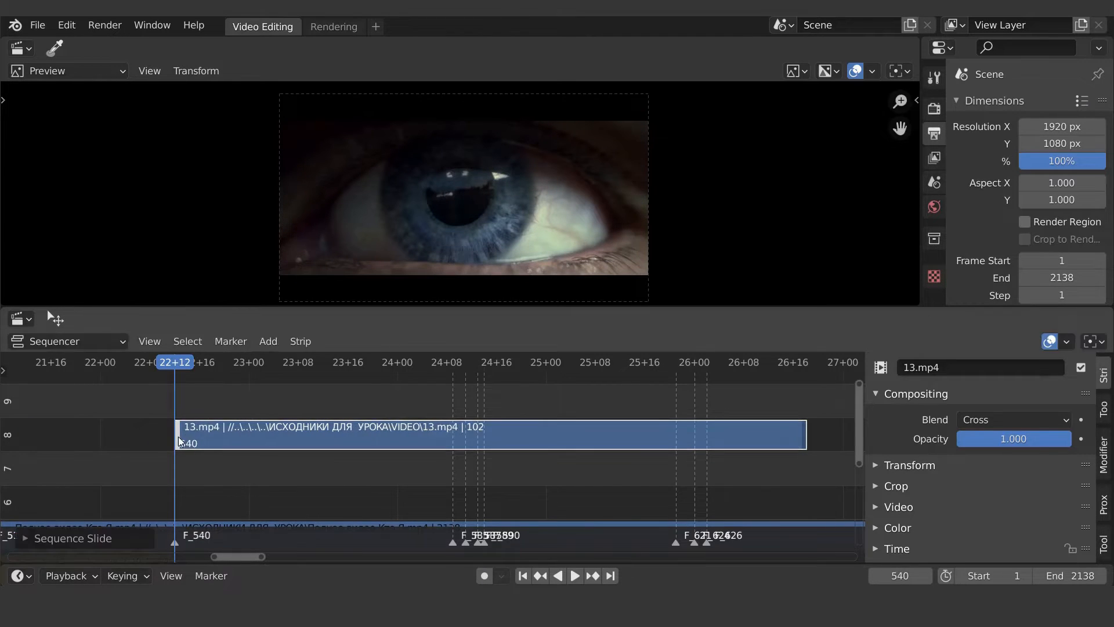
click(808, 441)
drag(803, 441, 446, 435)
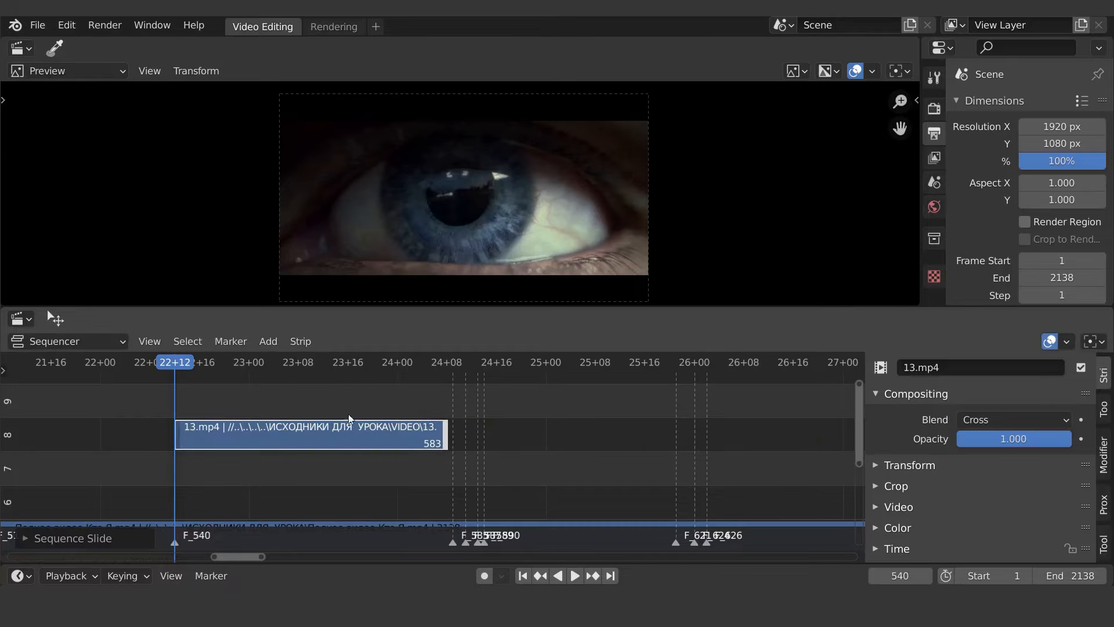
Play back from the end of 13.mp4 through the short 14, 15 and 16 strips between markers F_585 and F_590
drag(169, 362, 446, 383)
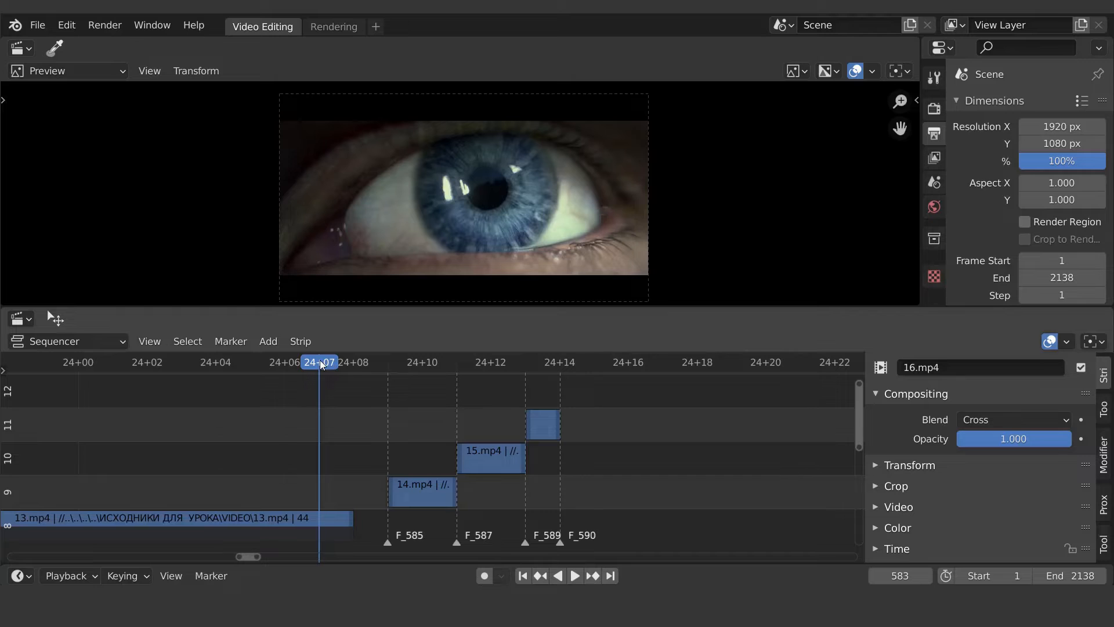
mouse_move(321, 365)
mouse_down()
mouse_move(593, 388)
mouse_move(319, 383)
mouse_up()
click(574, 575)
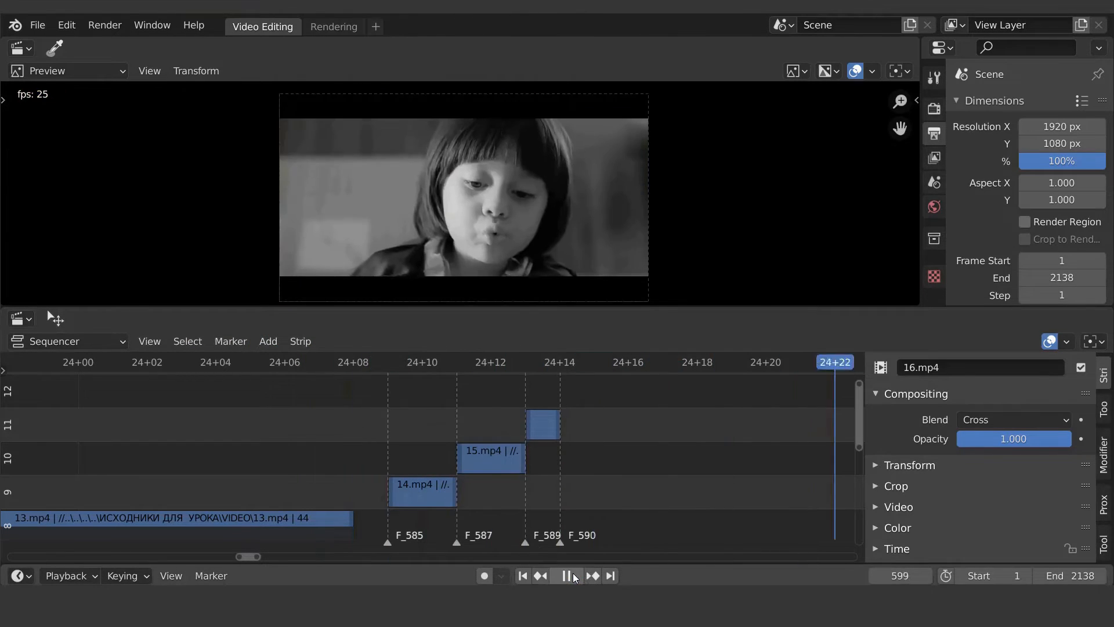
click(575, 576)
click(340, 364)
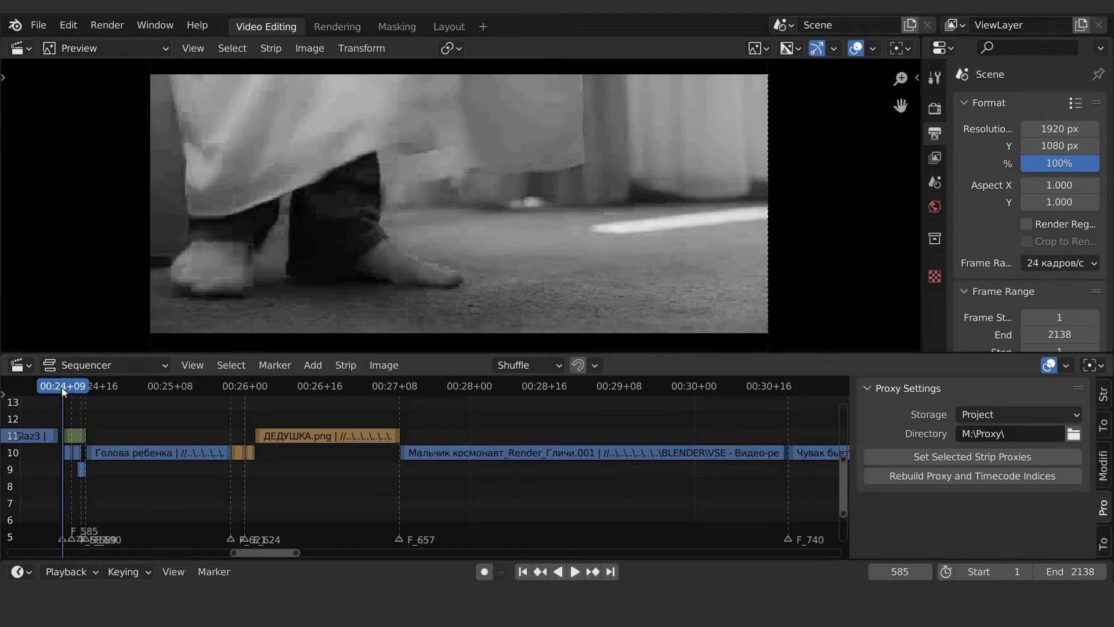
Scrub through the finished project's timeline from marker F_585 to marker F_740 to review its strip arrangement
click(60, 386)
drag(68, 387, 391, 420)
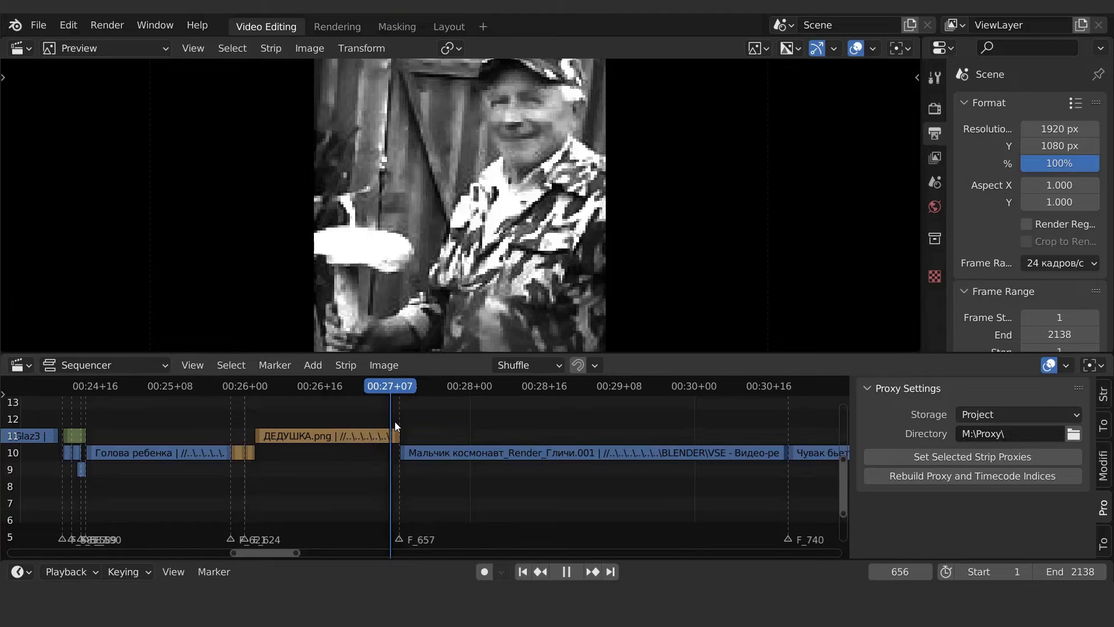
drag(395, 421, 782, 468)
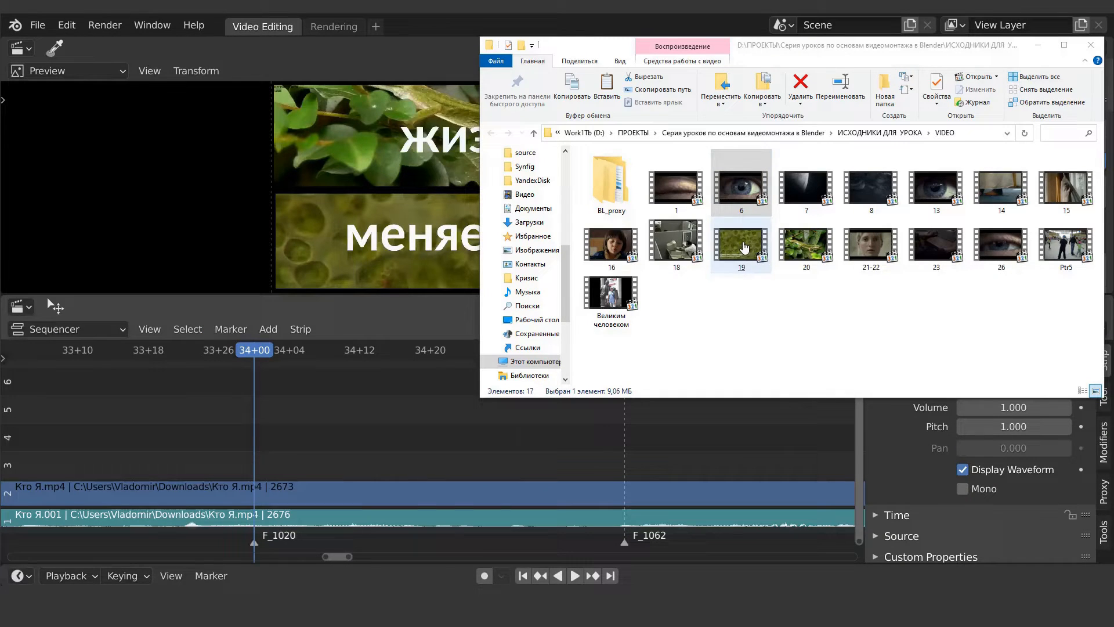
Add 19.mp4 from the VIDEO folder at marker F_1020, delete its audio strip and trim its end to frame 1060
drag(744, 247, 427, 431)
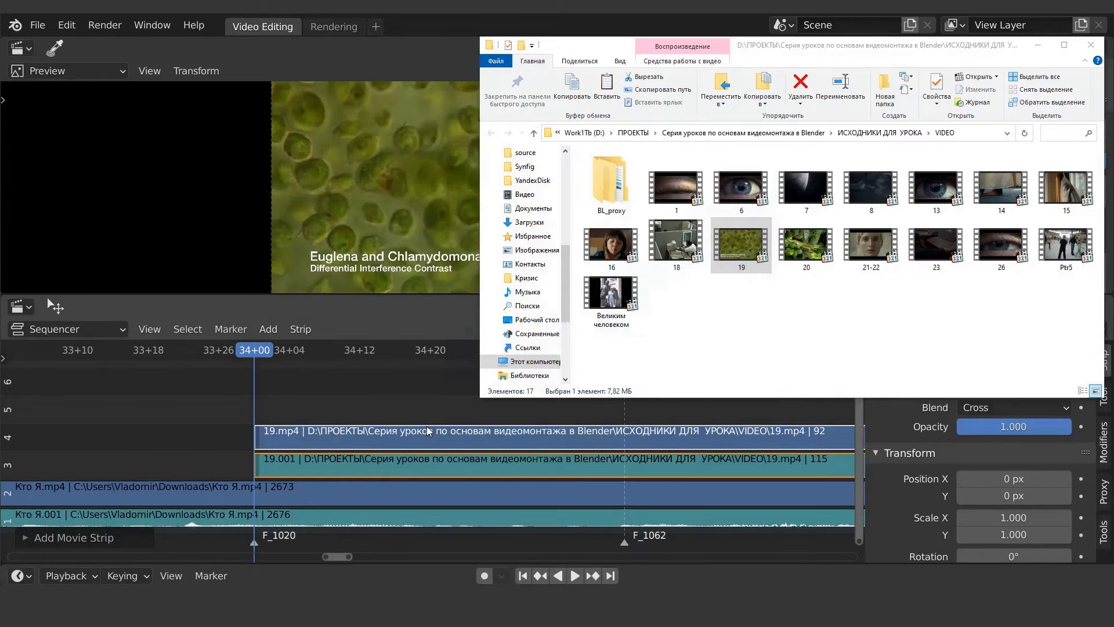
click(447, 466)
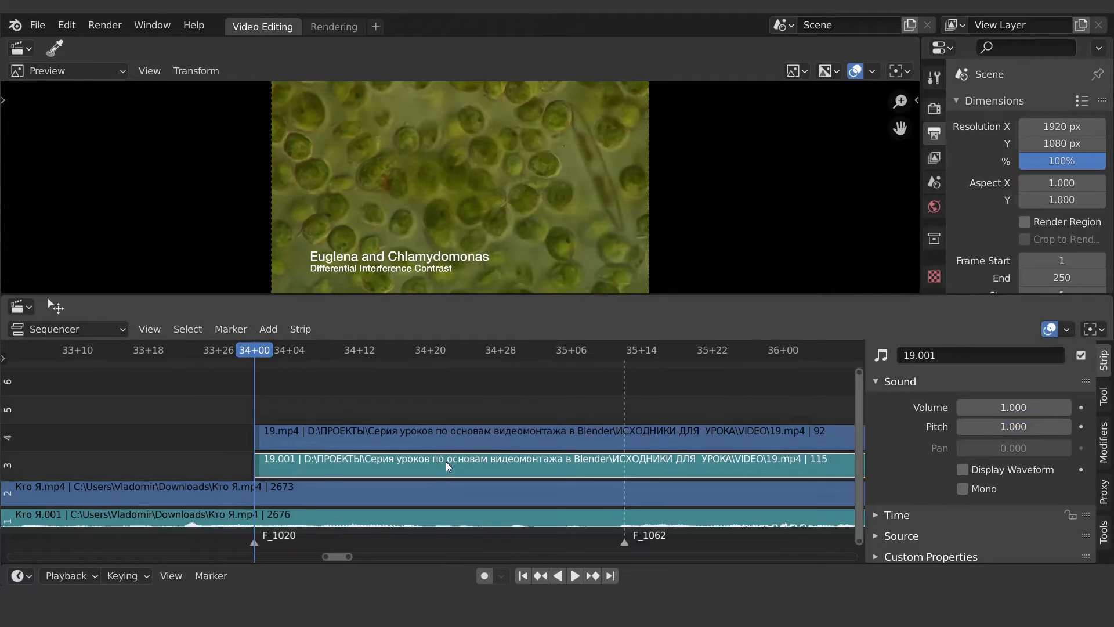
key(Delete)
scroll(444, 464, down, 4)
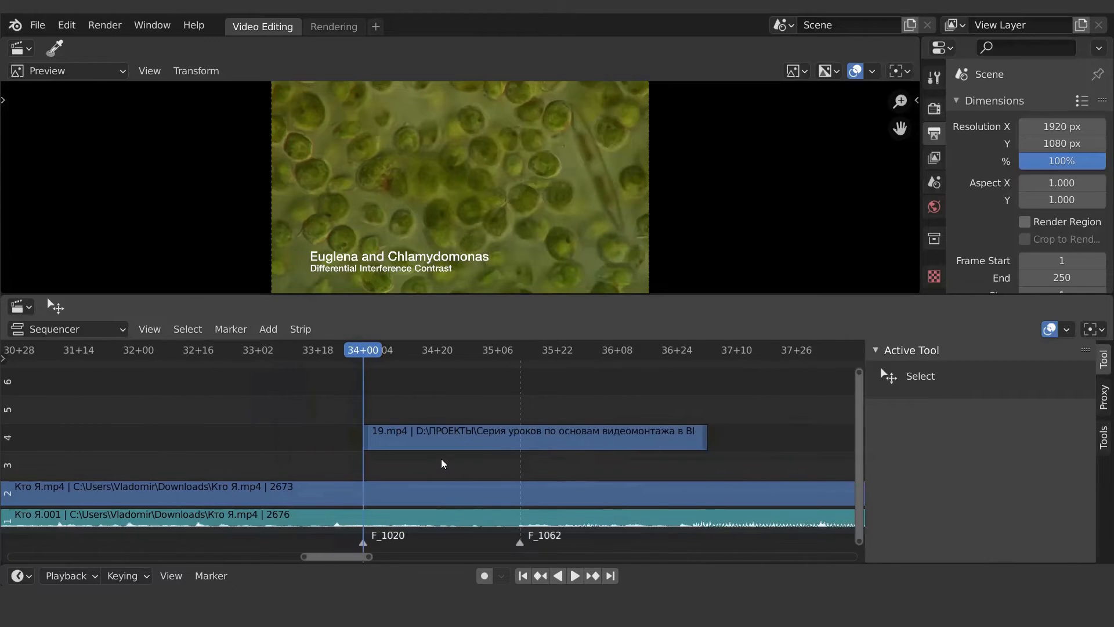
click(701, 445)
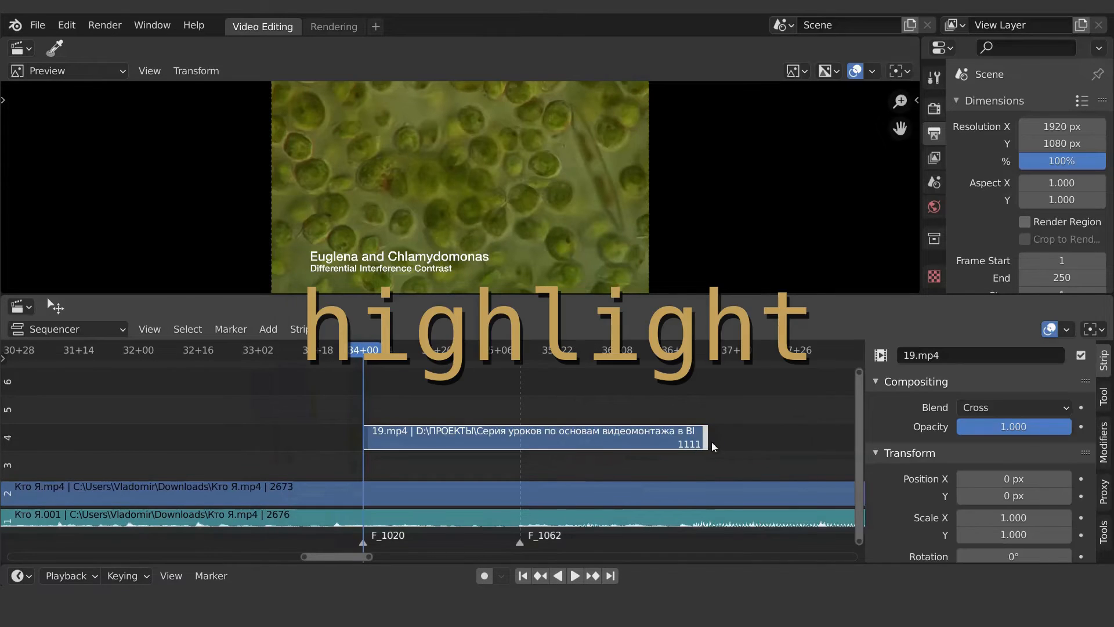
drag(705, 444, 516, 437)
Add 20.mp4 from the VIDEO folder at marker F_1020 on channel 5 and delete its audio strip
key(alt+Tab)
click(807, 243)
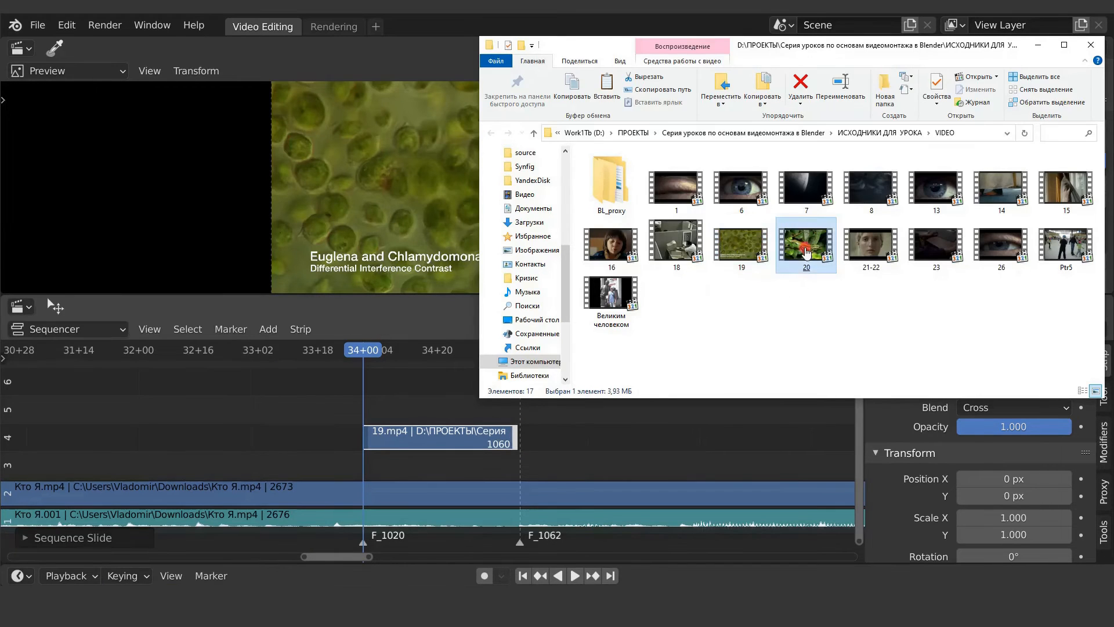
drag(806, 251, 659, 436)
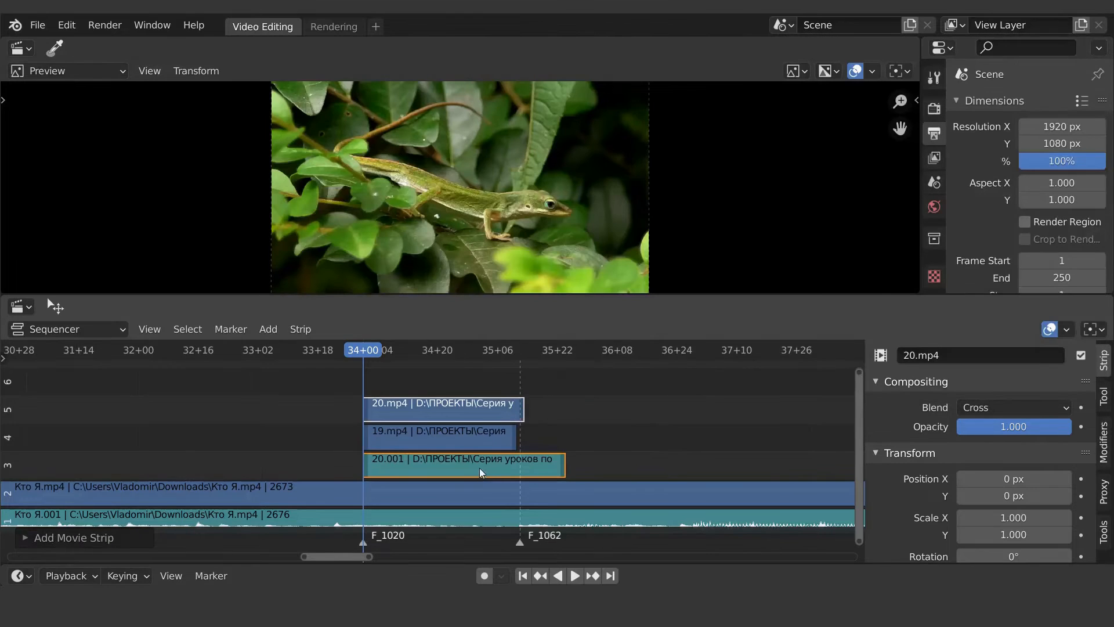
click(472, 469)
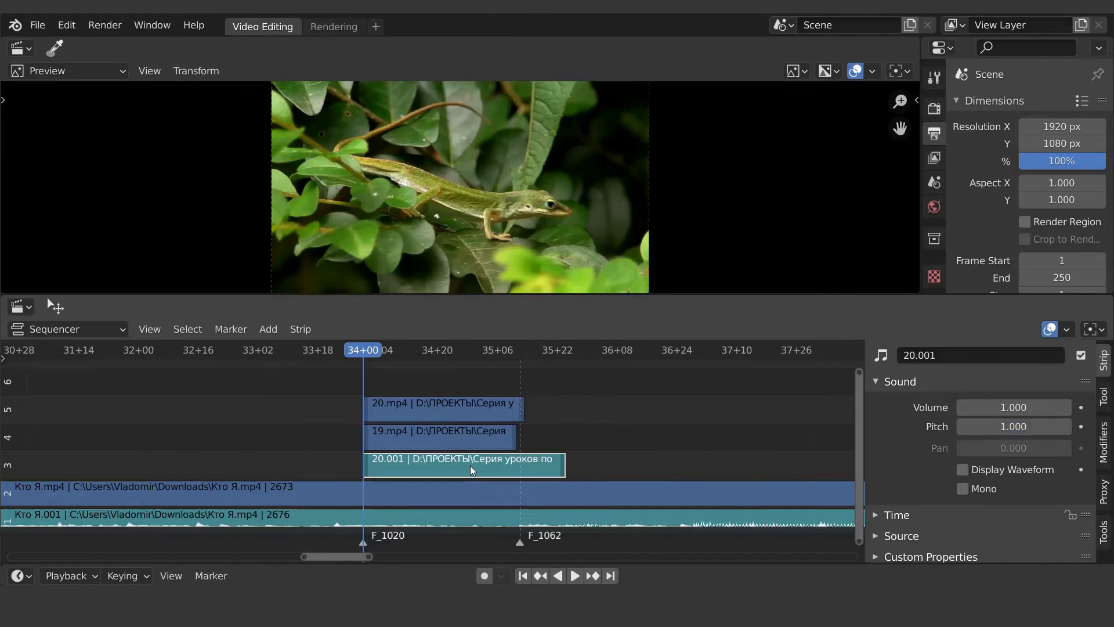
key(Delete)
Mute the reference strip Кто Я.mp4 and the 19.mp4 strip
click(421, 498)
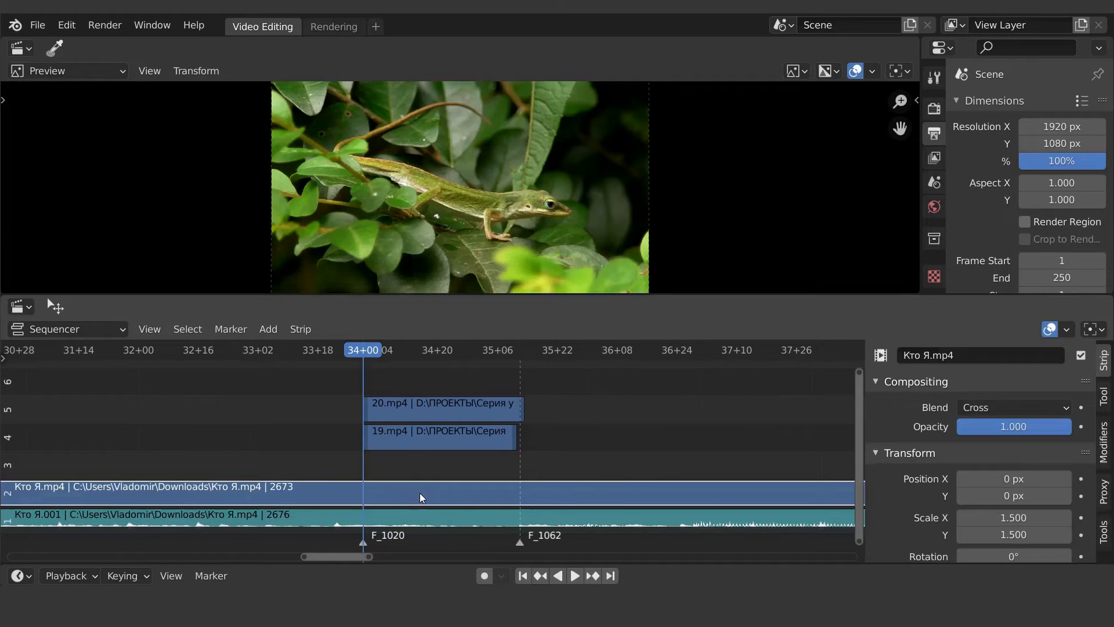
key(h)
click(439, 443)
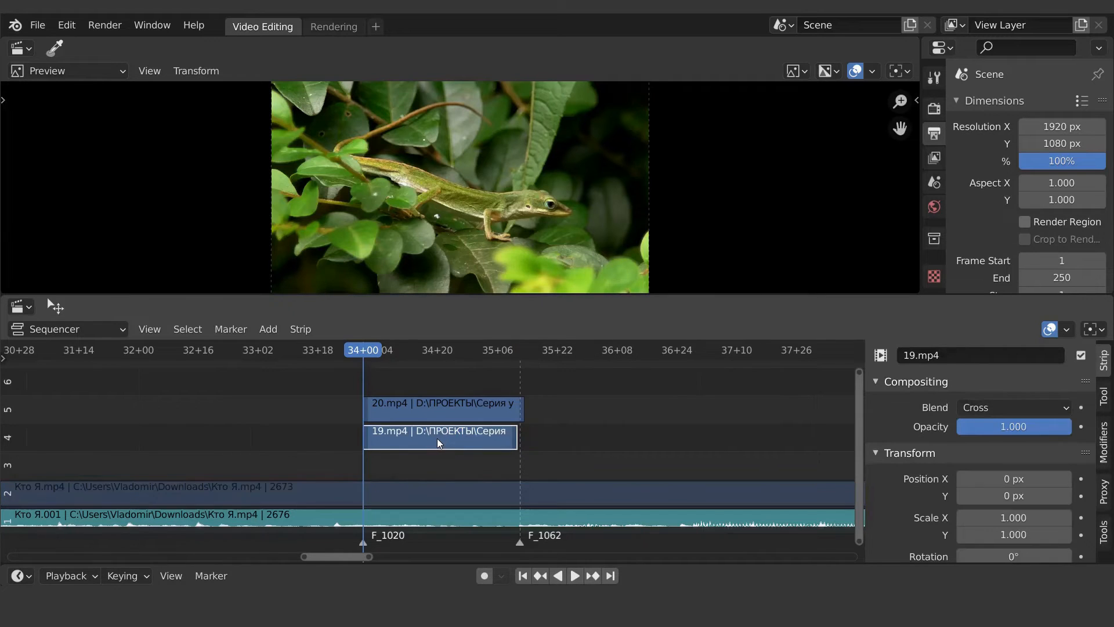
Slide 20.mp4 about 9 frames earlier, then trim its start to frame 1020 and its end to frame 1049
click(428, 410)
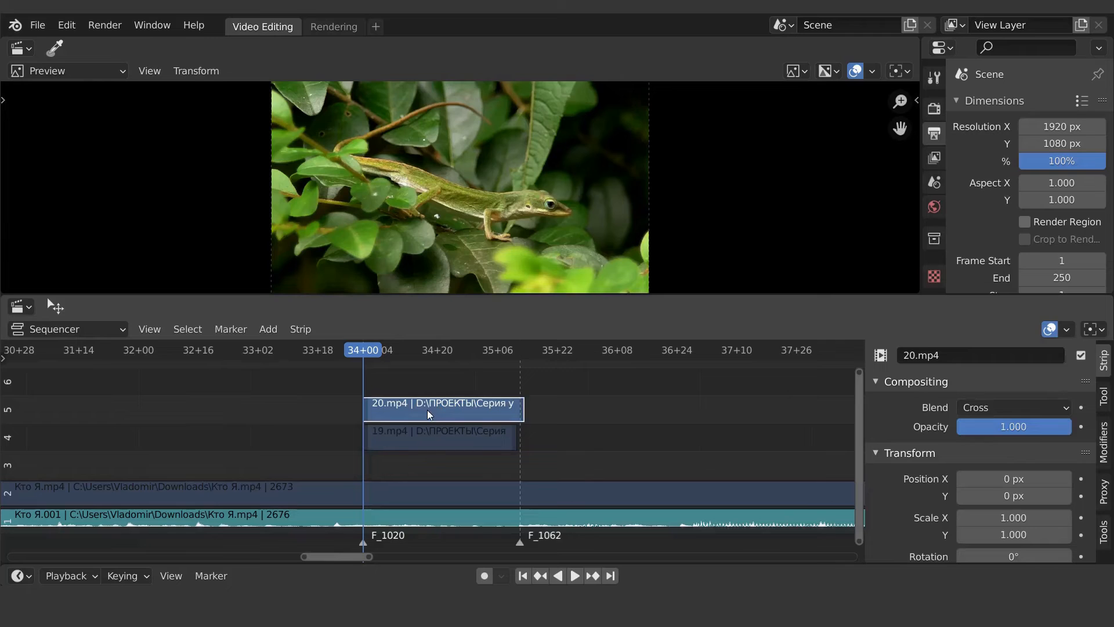
drag(430, 411, 393, 408)
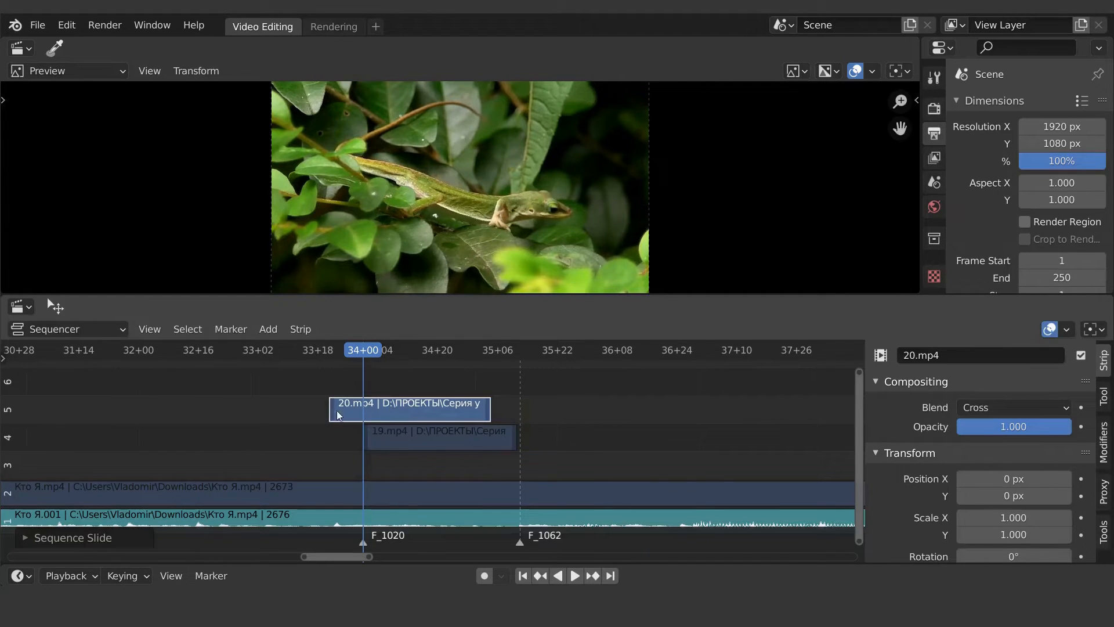
drag(336, 415, 365, 412)
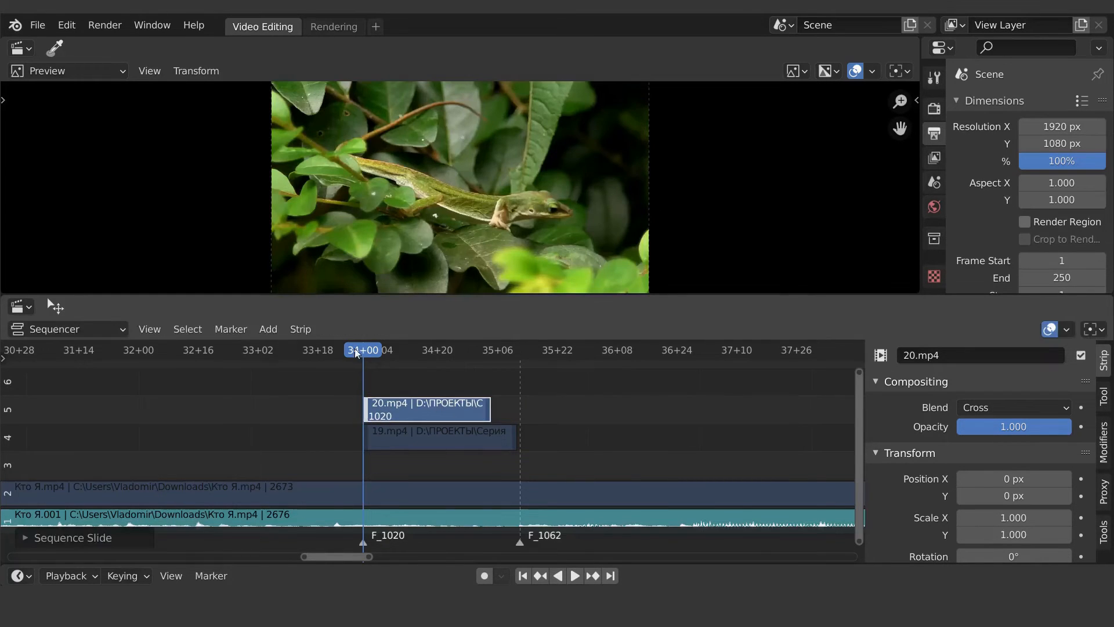
drag(359, 350, 475, 362)
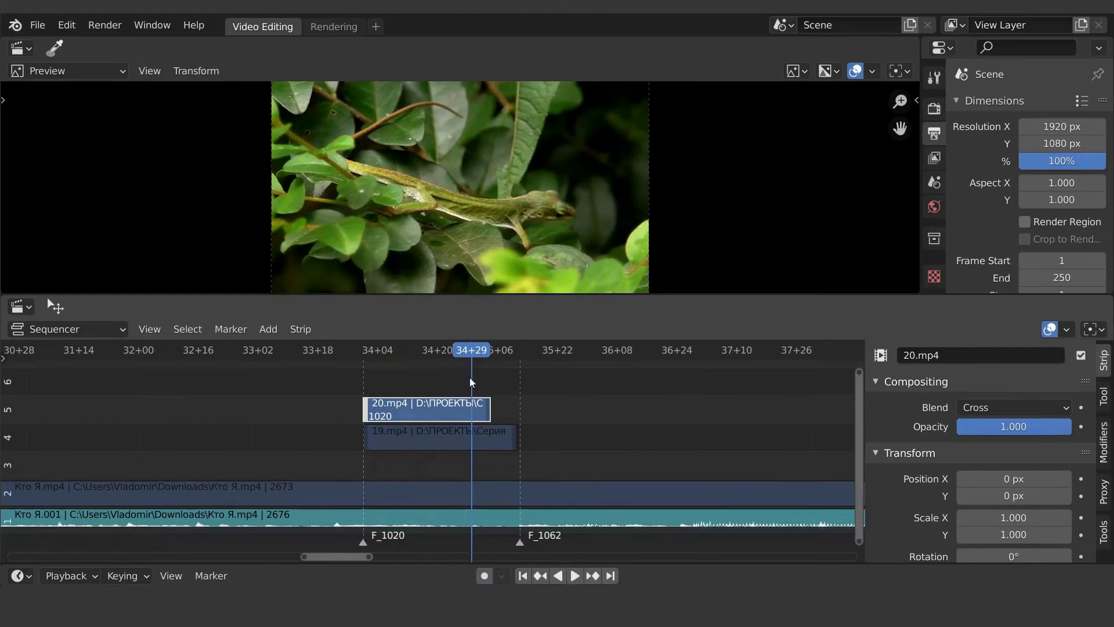
click(489, 416)
drag(489, 416, 474, 414)
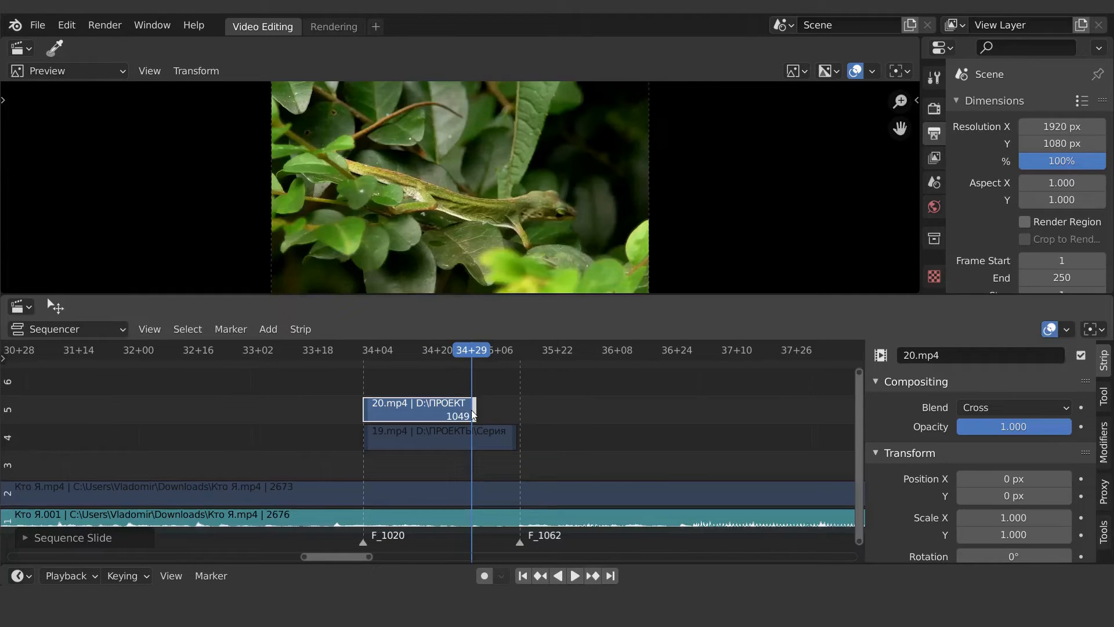
Add a Speed Control effect strip to 20.mp4
click(268, 329)
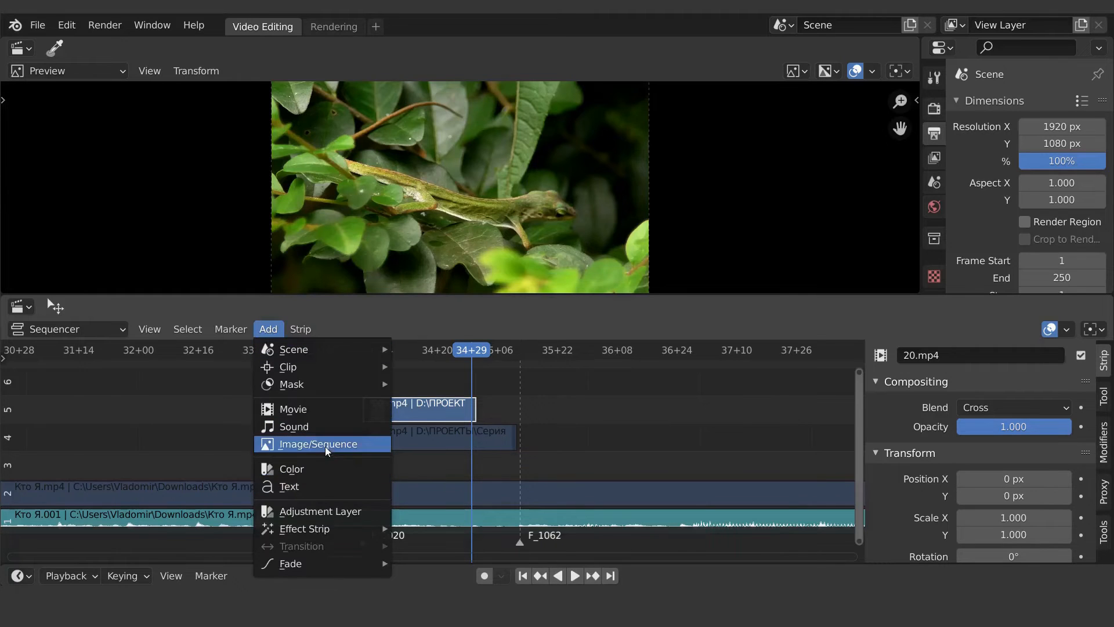
mouse_move(325, 529)
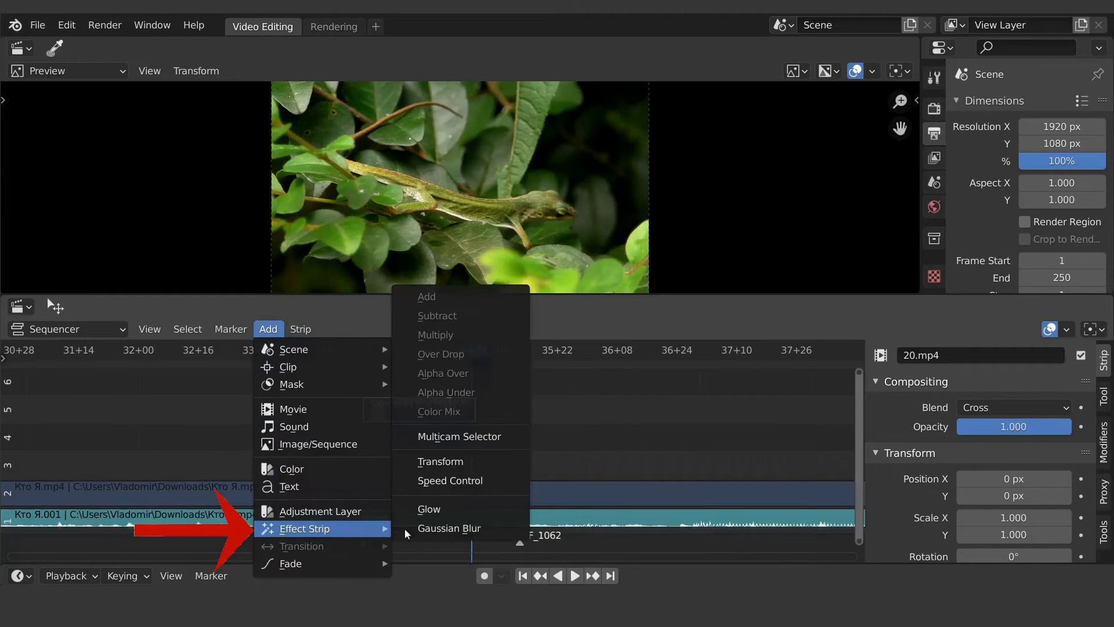
click(447, 480)
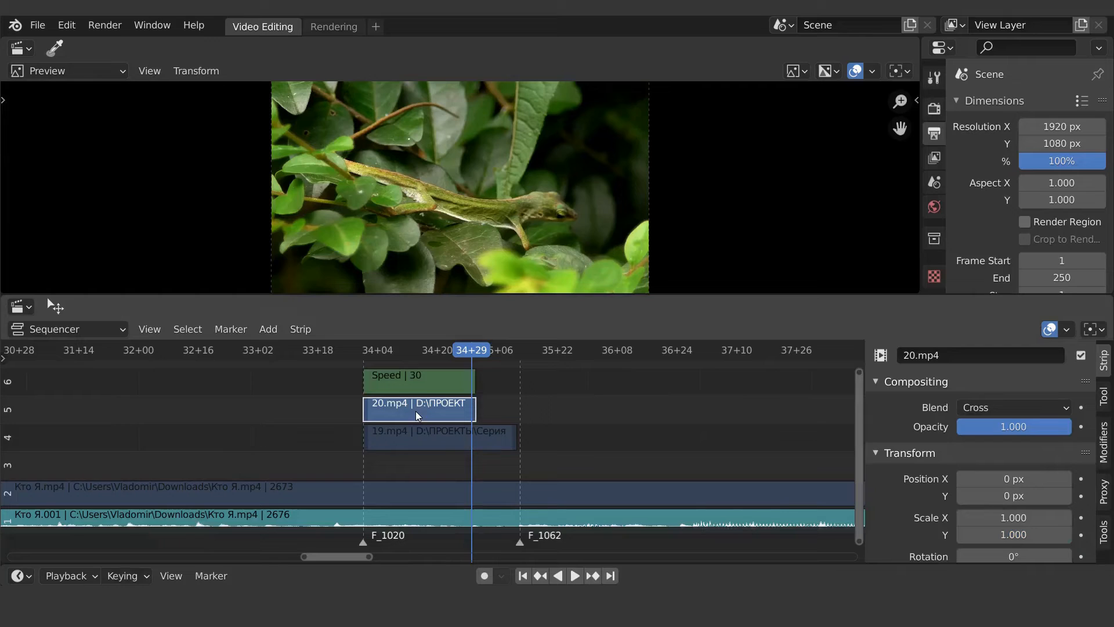
Copy the Speed and 20.mp4 strips and paste them directly after the originals at 35+00
click(409, 380)
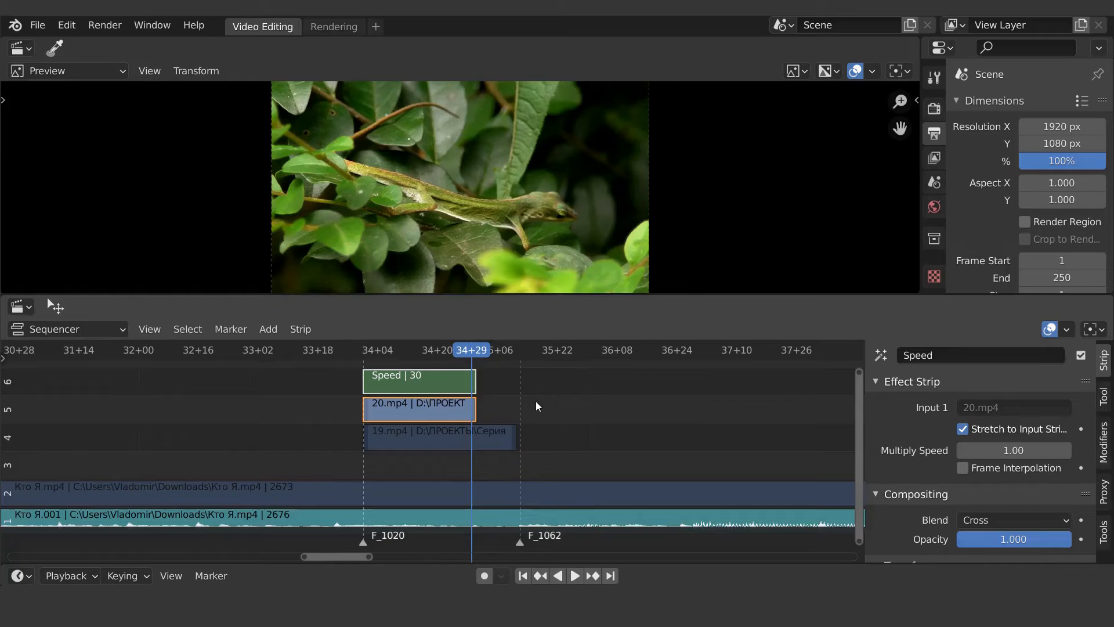
key(Right)
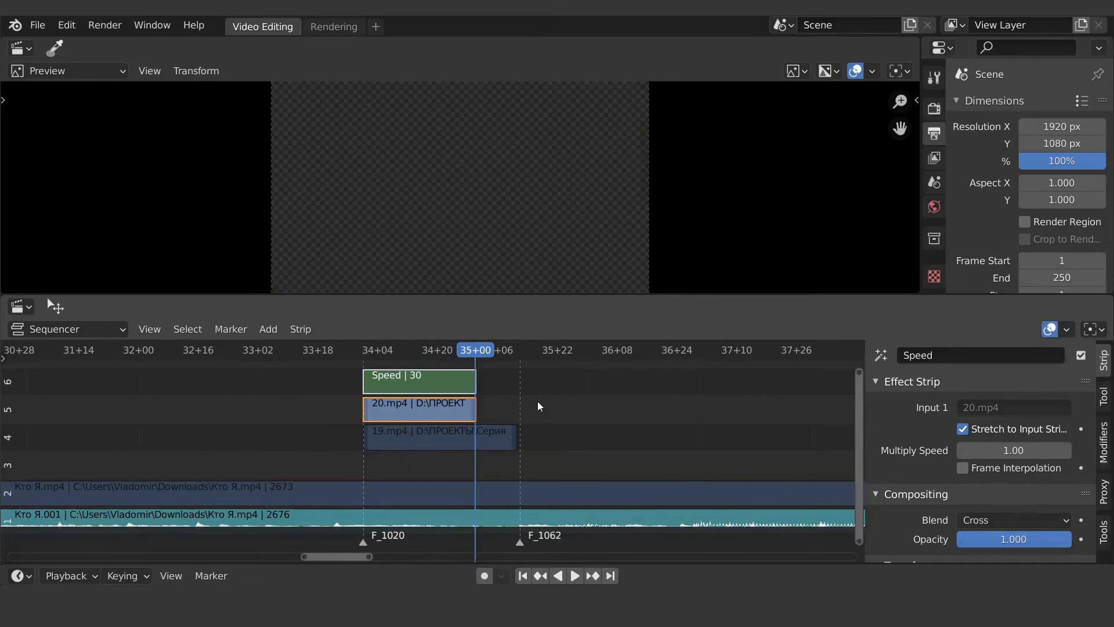
key(ctrl+v)
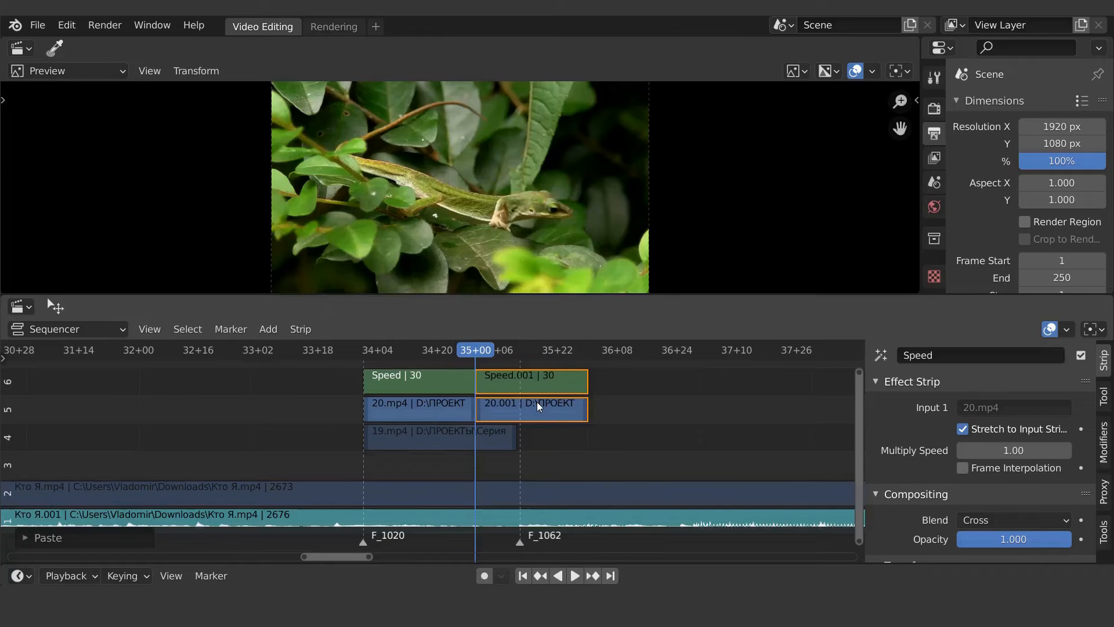
Enable Reverse Frames for the pasted lizard video strip
click(538, 406)
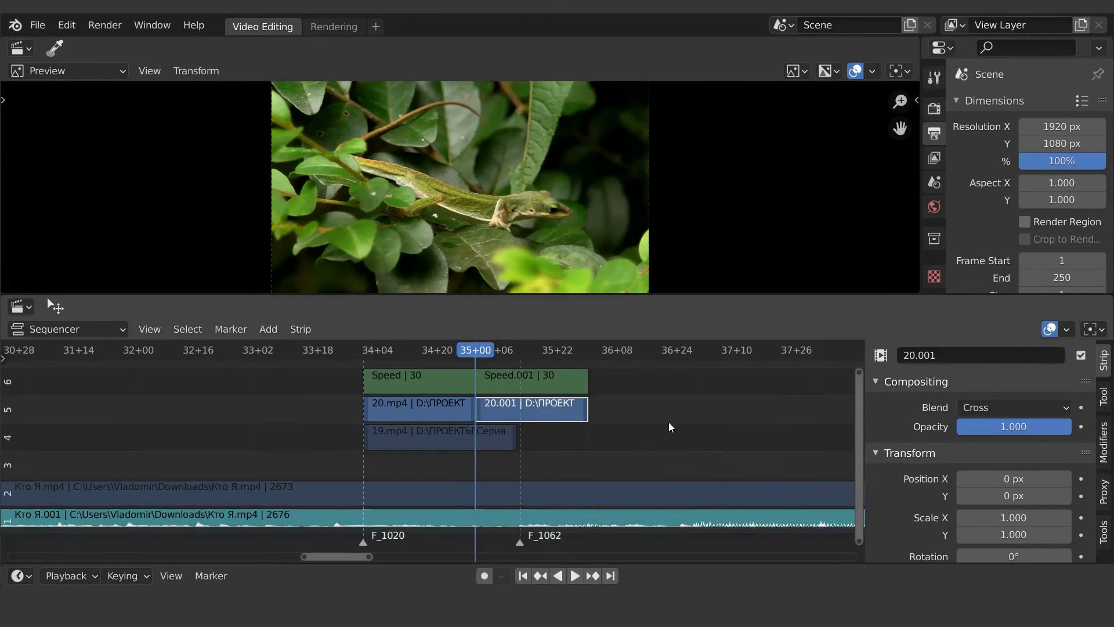
scroll(901, 473, down, 8)
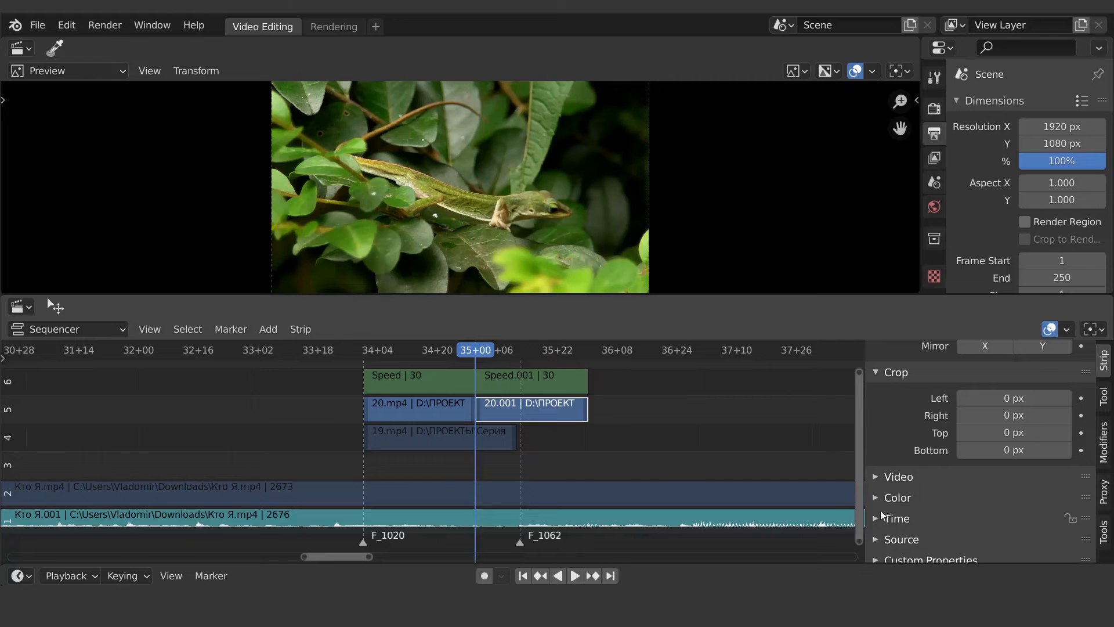
click(878, 476)
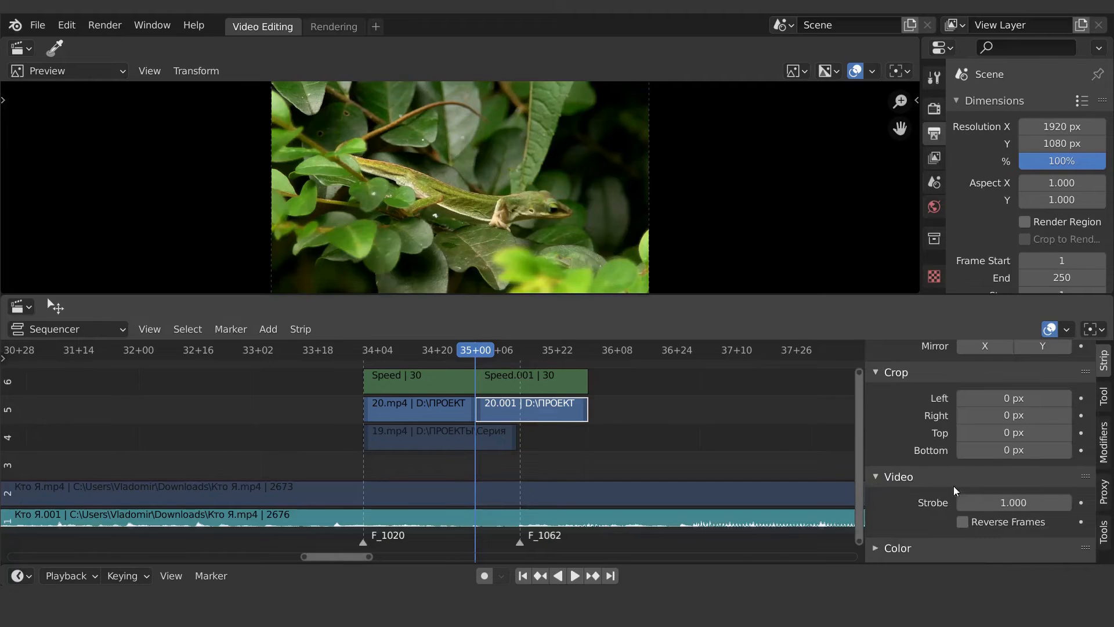
click(961, 522)
Select both lizard strips with their Speed effects and paste a copy of all four at 36+00
click(641, 442)
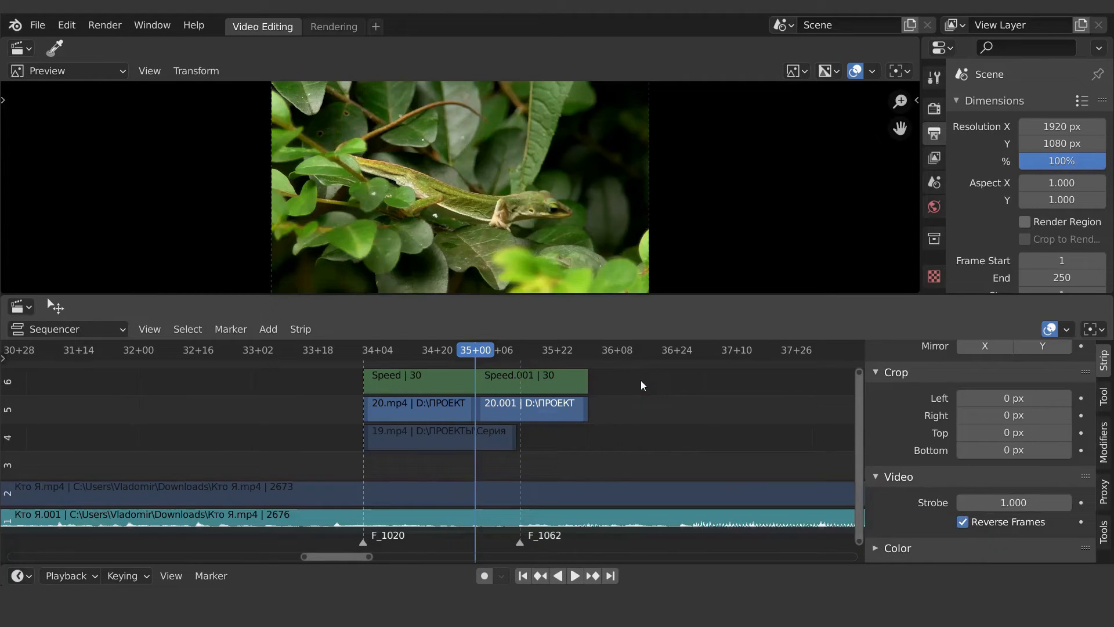
drag(647, 380, 391, 412)
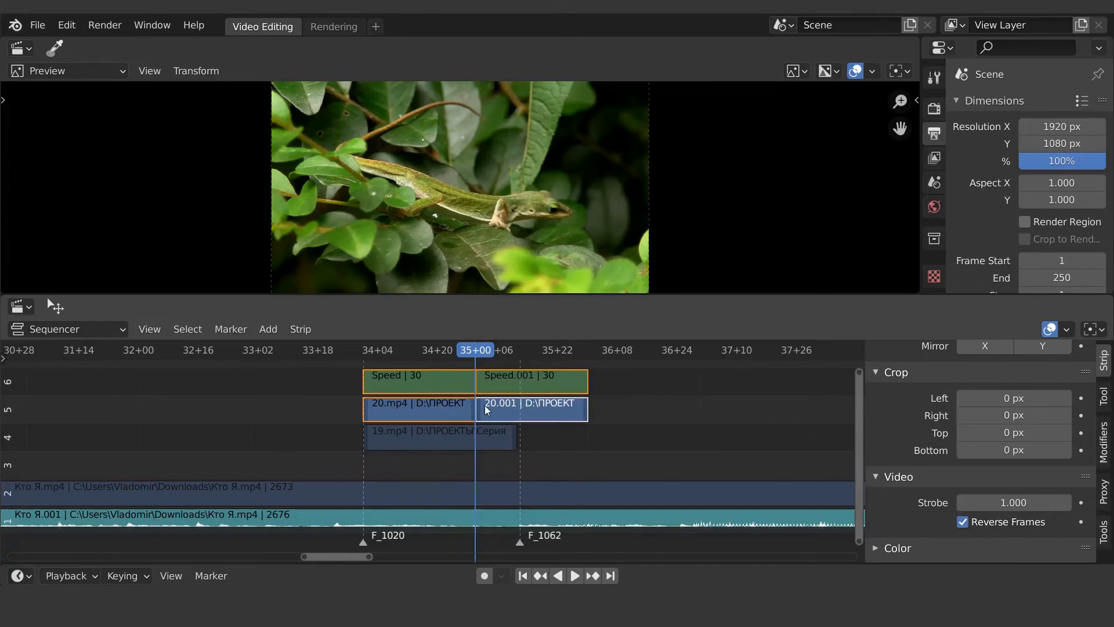
drag(476, 349, 586, 355)
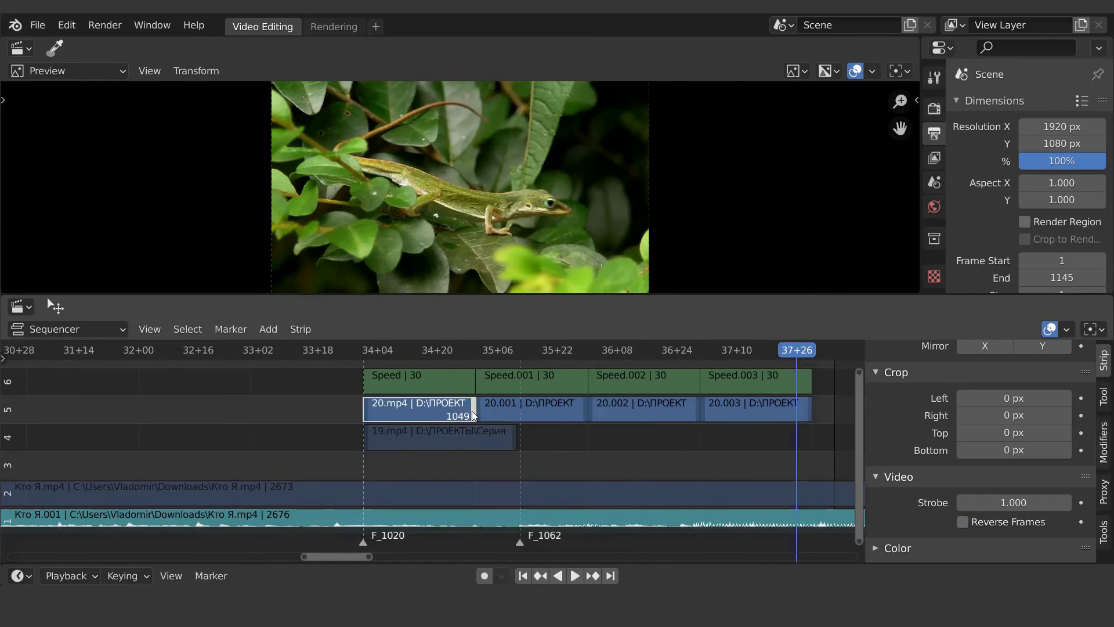
Trim the end of 20.mp4 to about 10 frames long and slide the three following lizard pairs back against it
drag(473, 416, 398, 411)
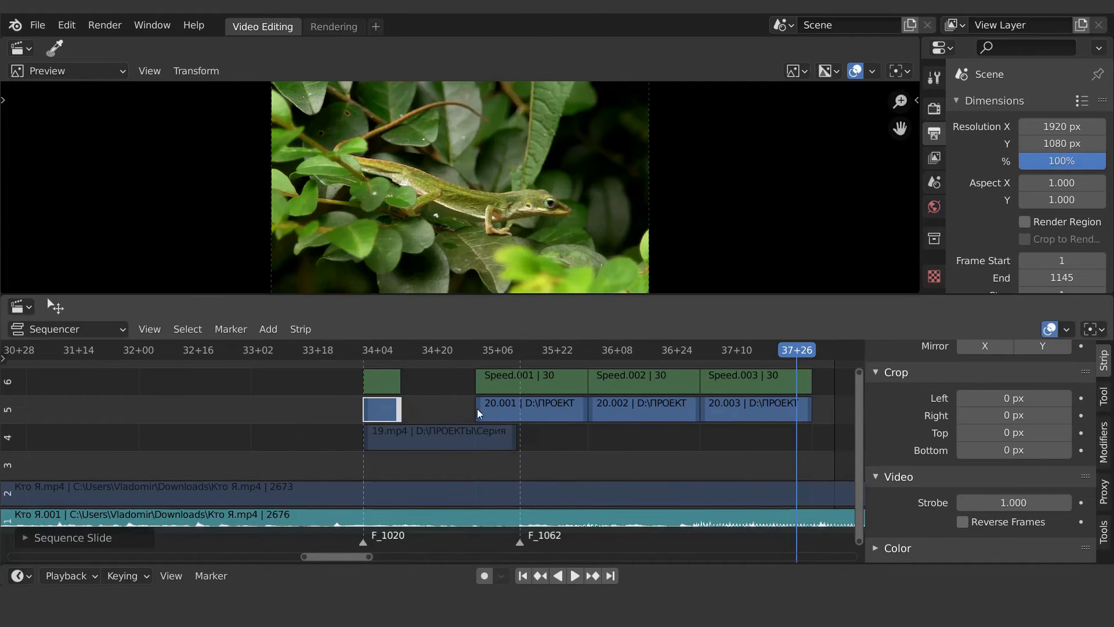
drag(458, 381, 838, 407)
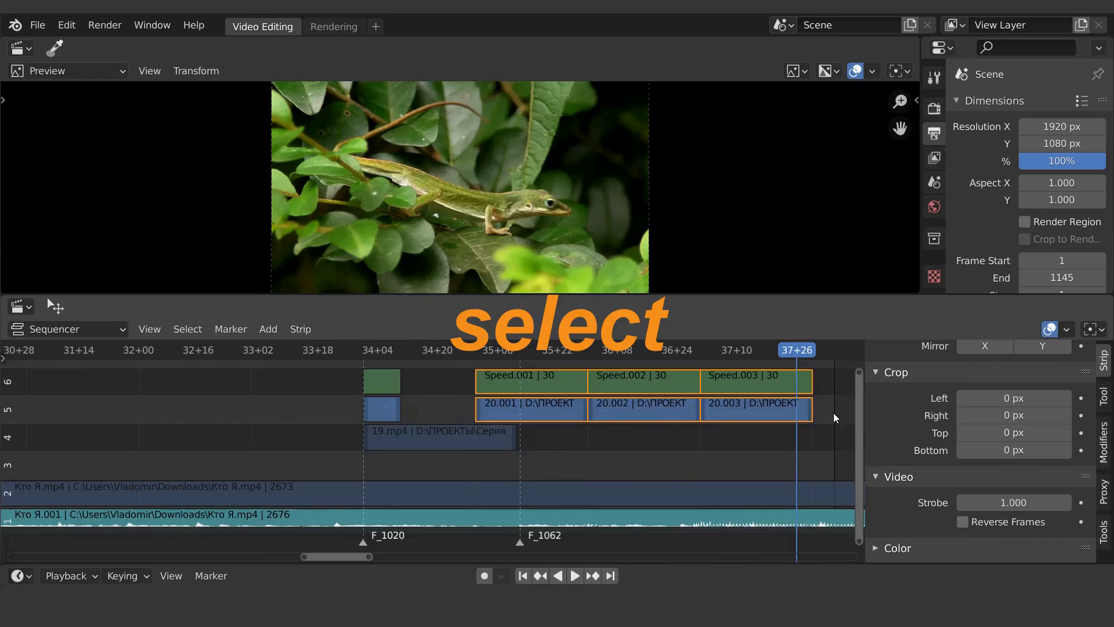
key(g)
key(x)
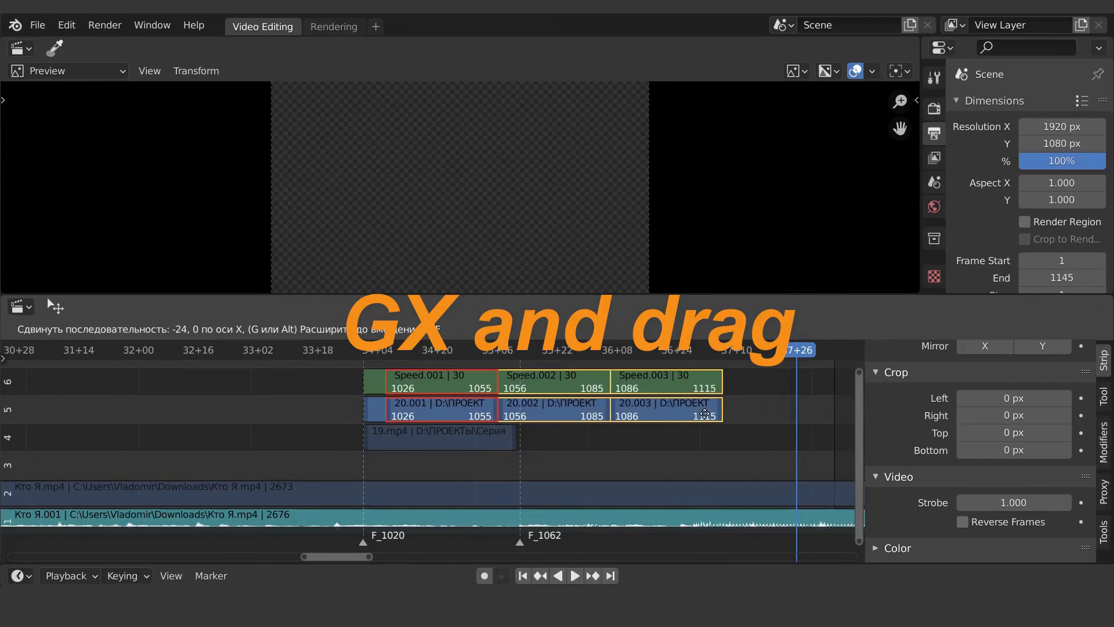
click(706, 418)
Trim the end of 20.001 to about 11 frames long and slide the last two lizard pairs back against it
click(508, 414)
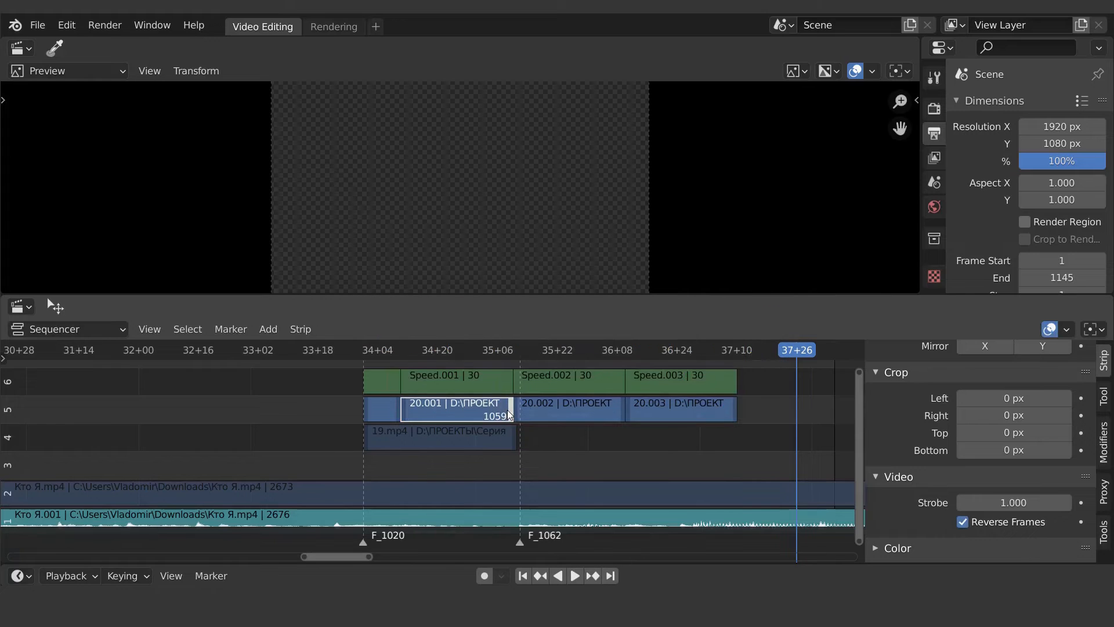
drag(513, 414, 771, 390)
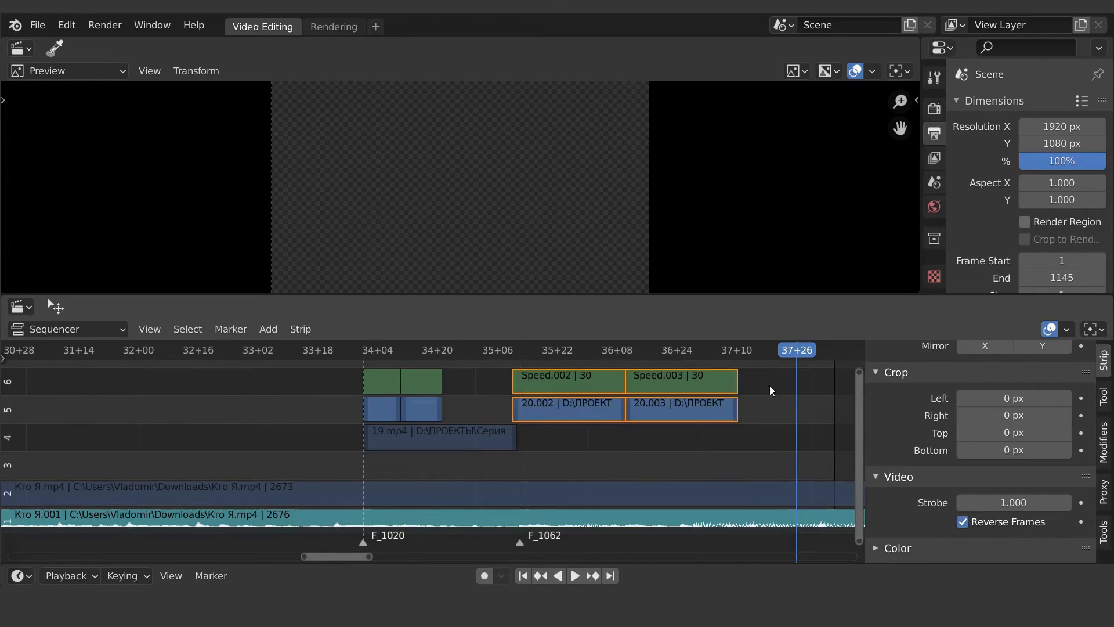
key(g)
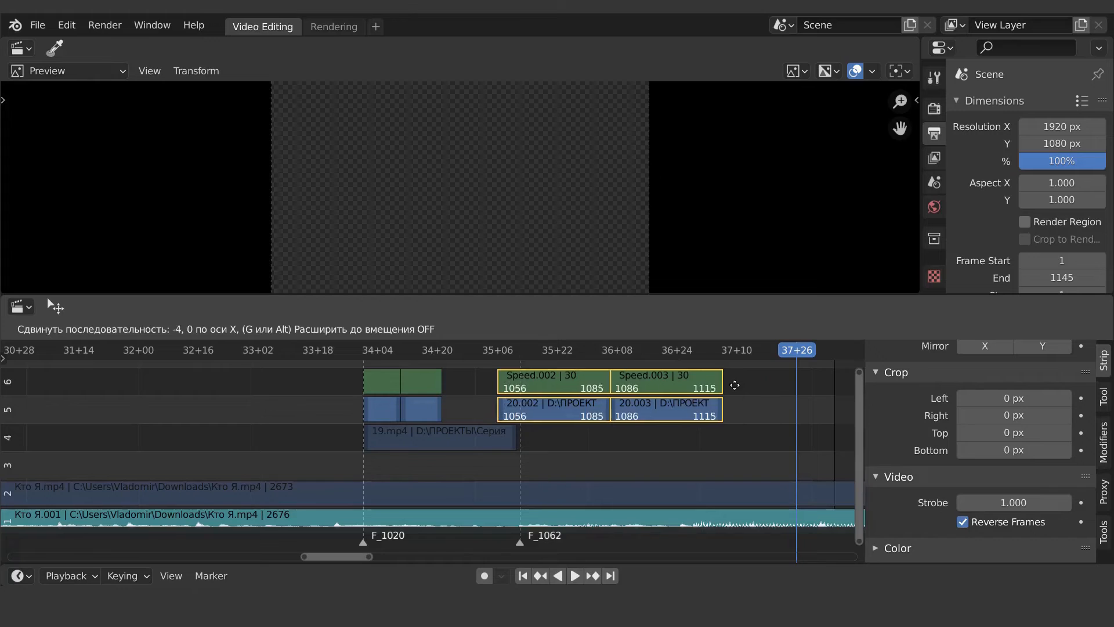
click(698, 385)
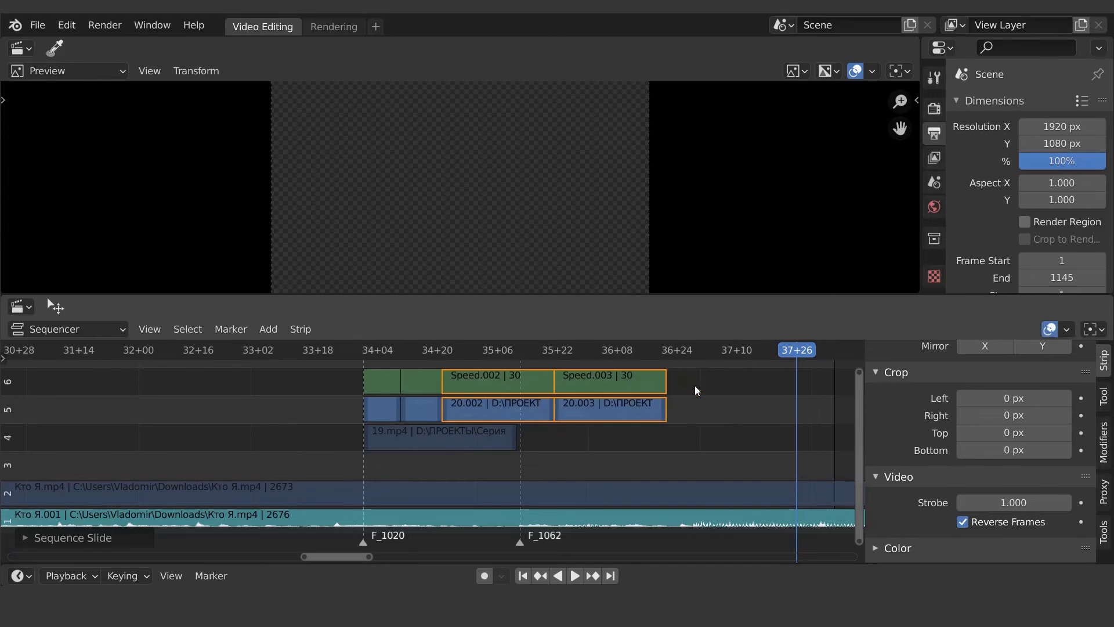
Move the cut between 20.002 and 20.003 together 20 frames earlier, so 20.003 starts at frame 1051
click(551, 415)
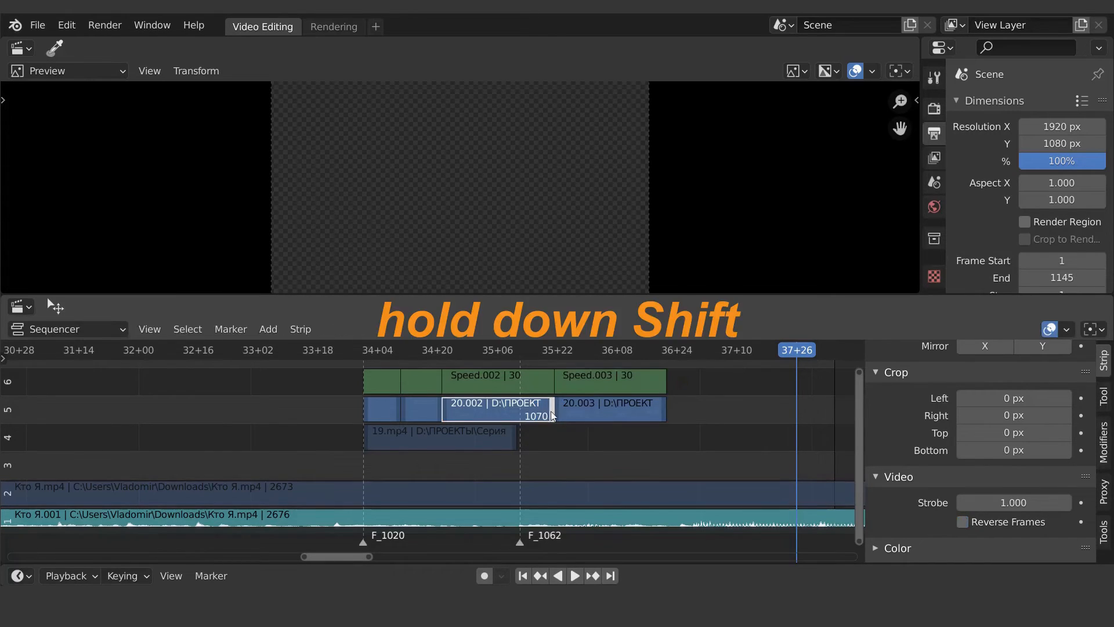
shift+click(566, 413)
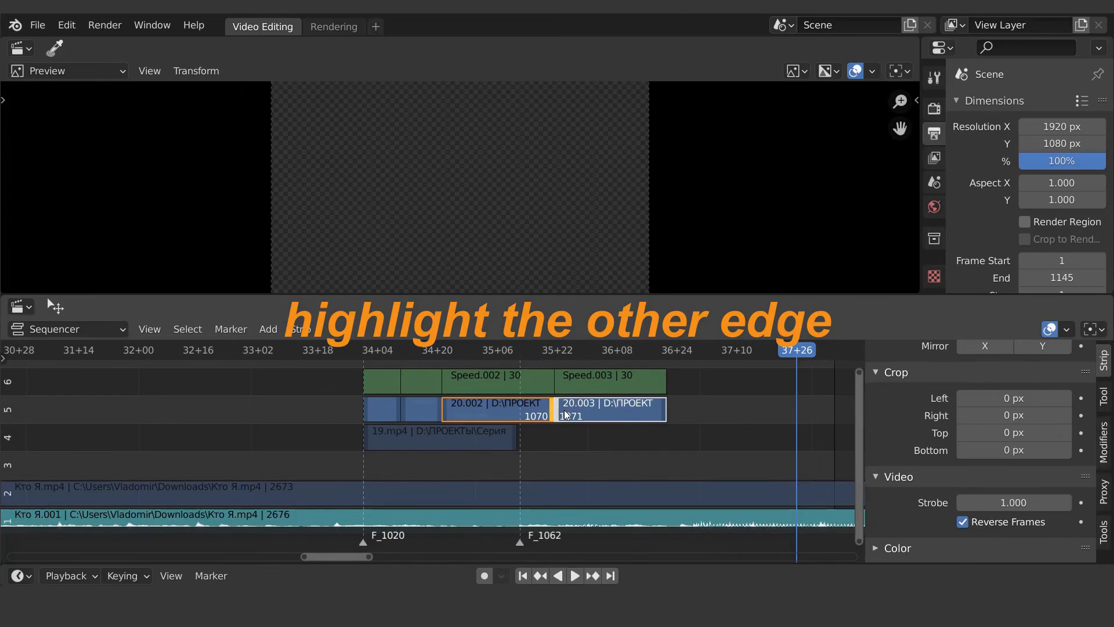
key(g)
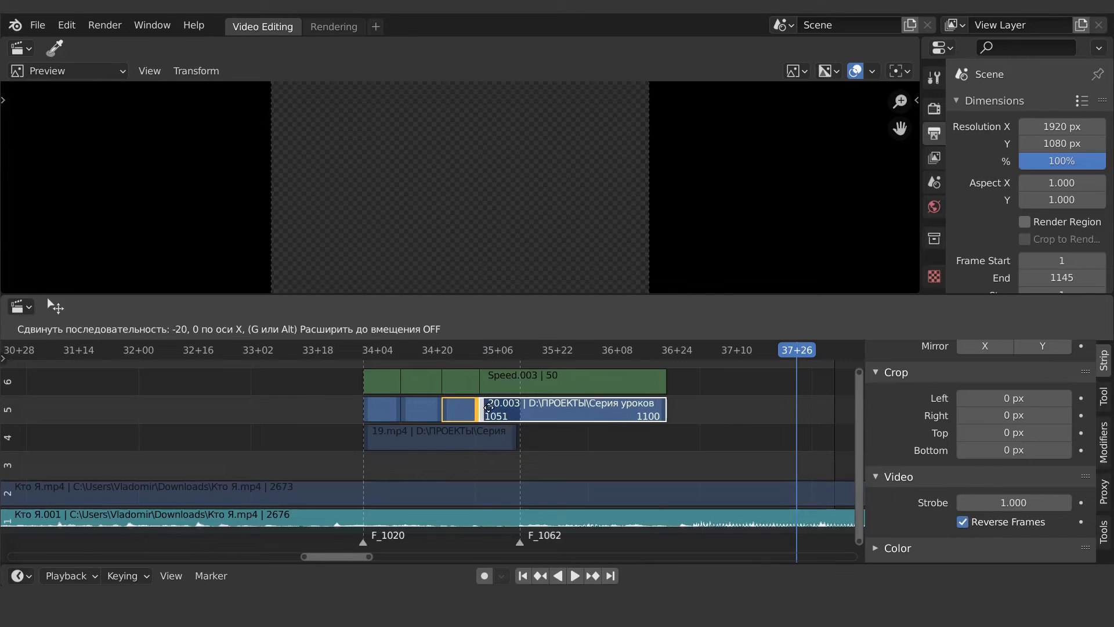
click(489, 408)
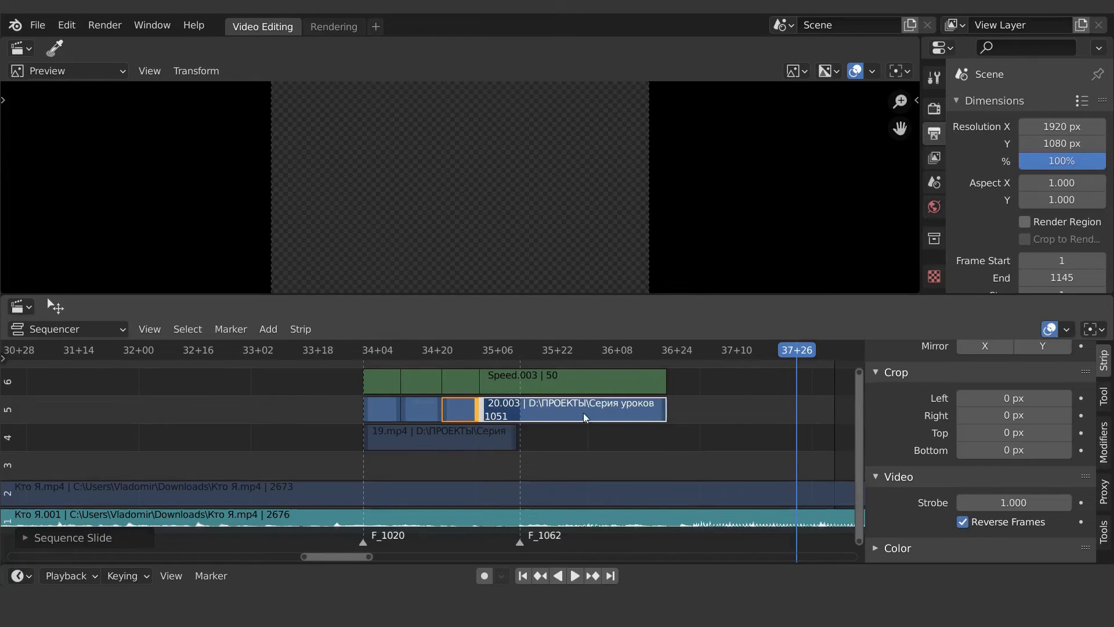
Trim the end of 20.003 to about the F_1062 marker
click(663, 415)
drag(664, 416, 504, 423)
click(587, 434)
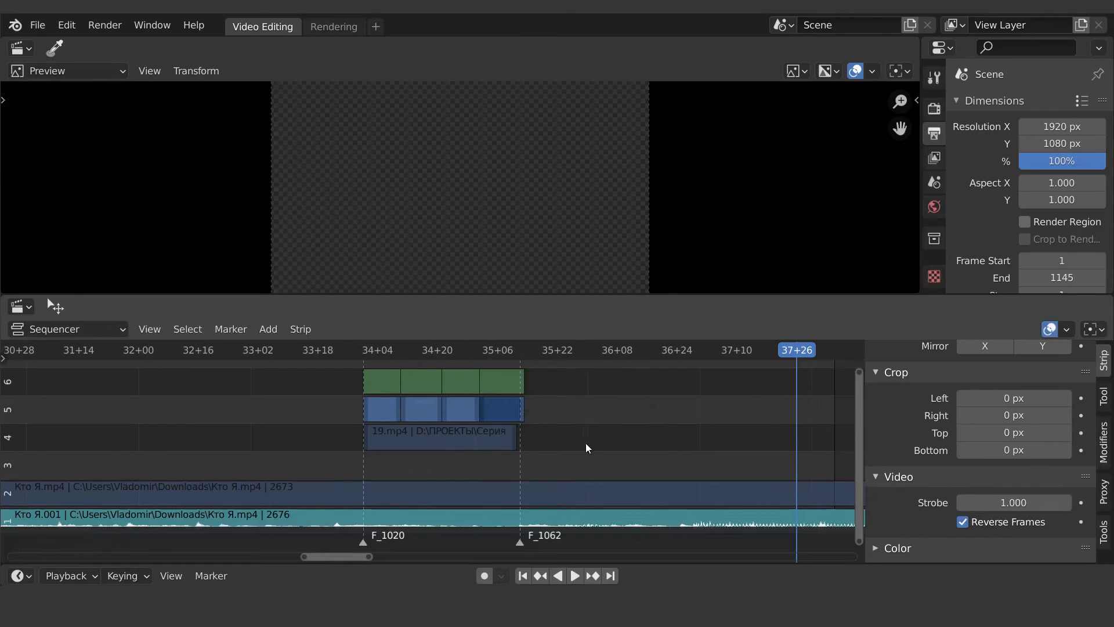
Play back the looped lizard strips from 34+01
click(369, 351)
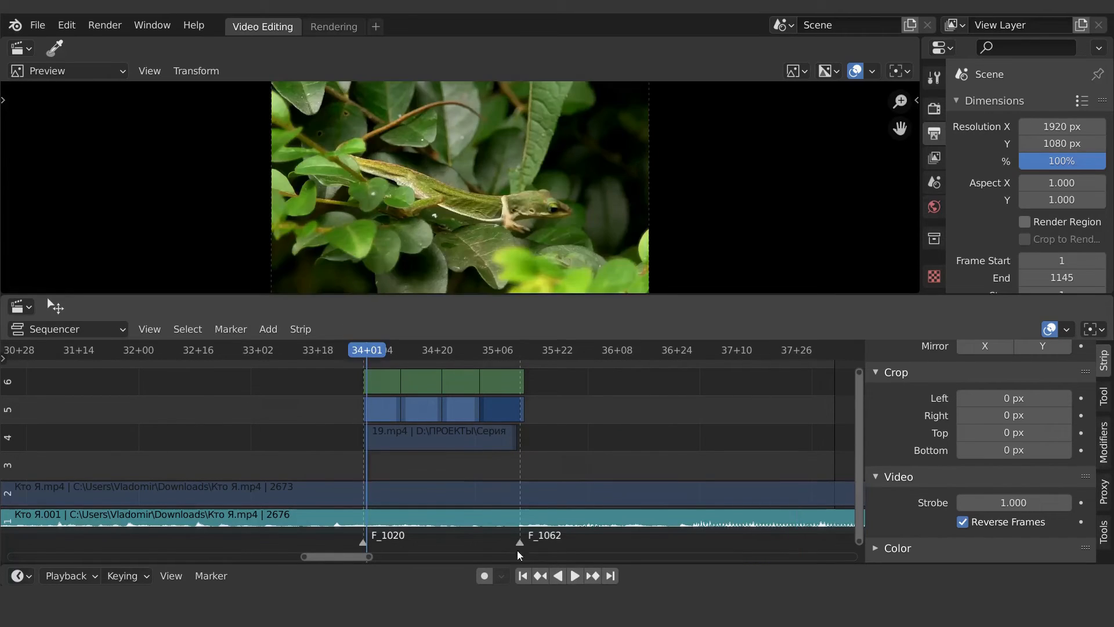
click(574, 576)
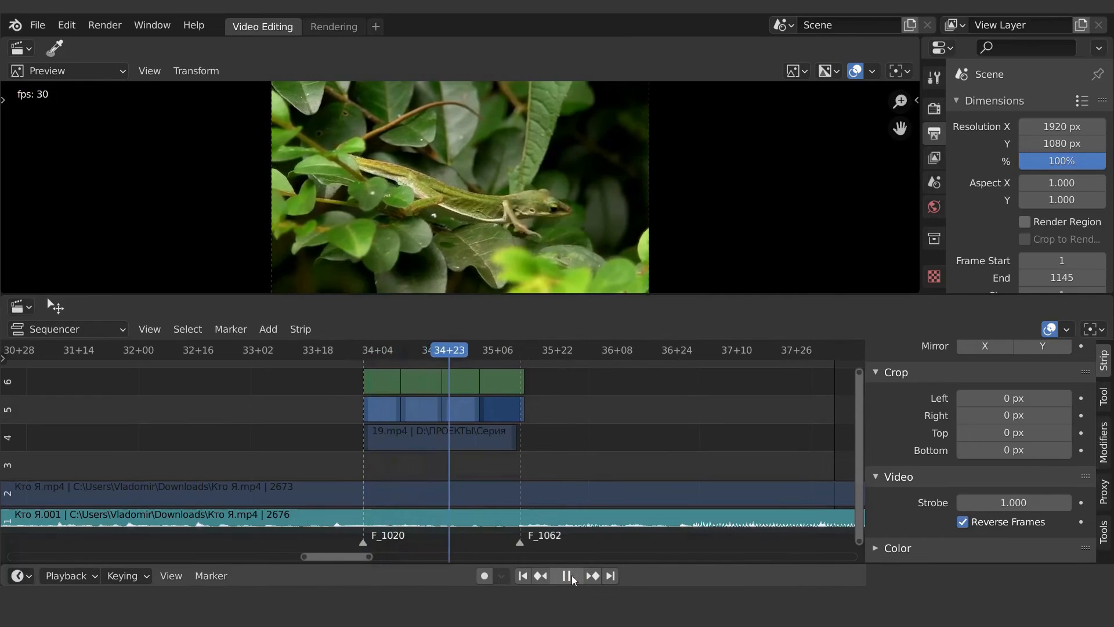
click(567, 575)
Re-enable the muted Кто Я.mp4 reference strip on channel 2
click(550, 500)
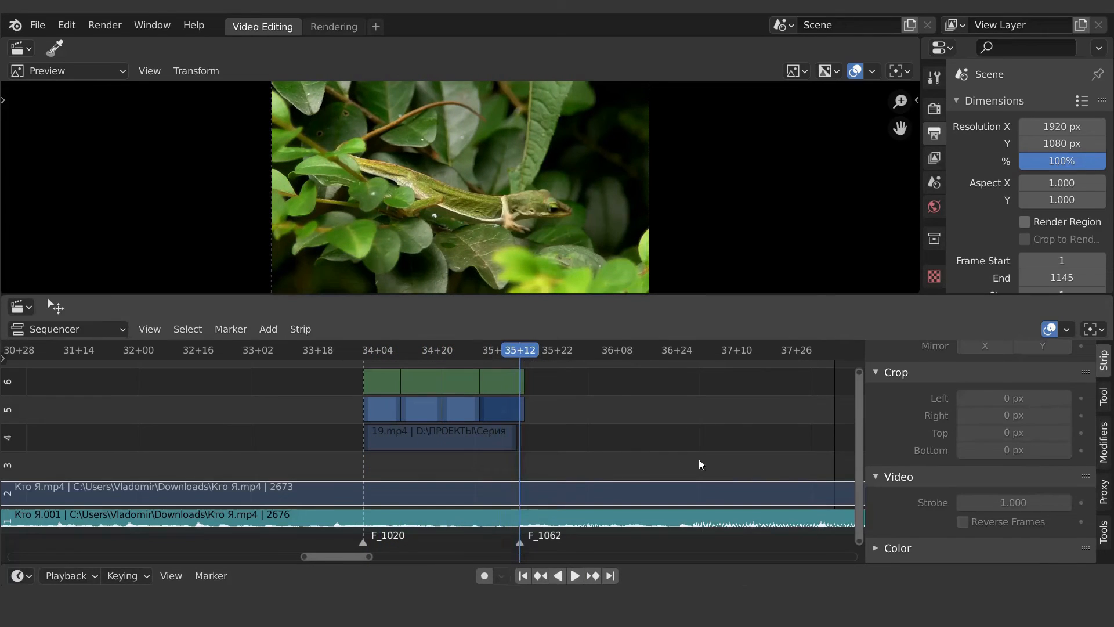
scroll(963, 456, up, 6)
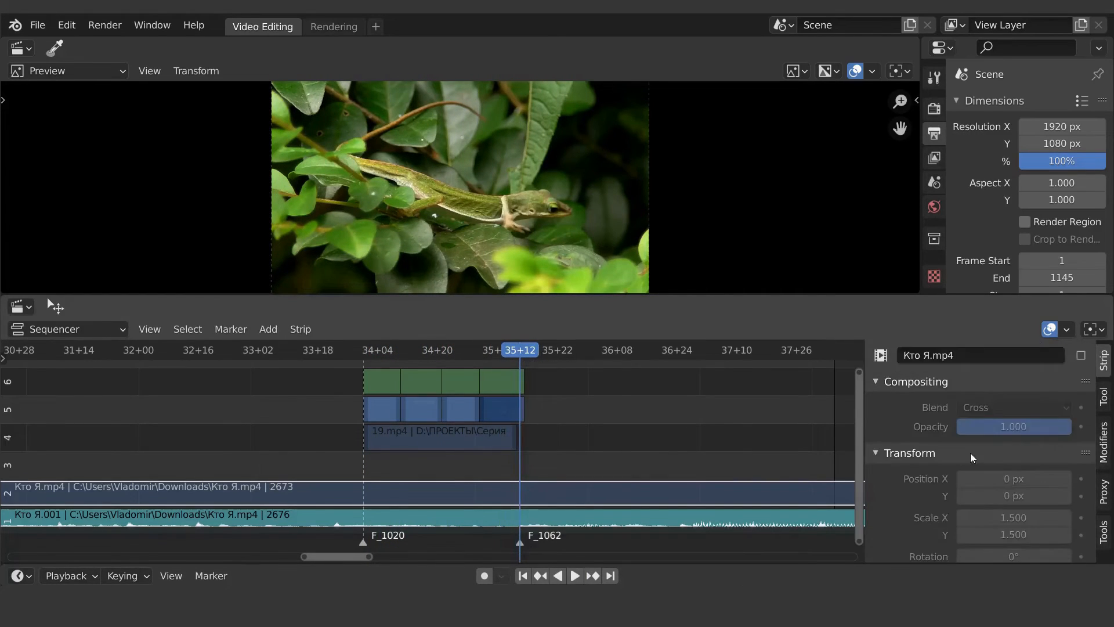
click(1082, 355)
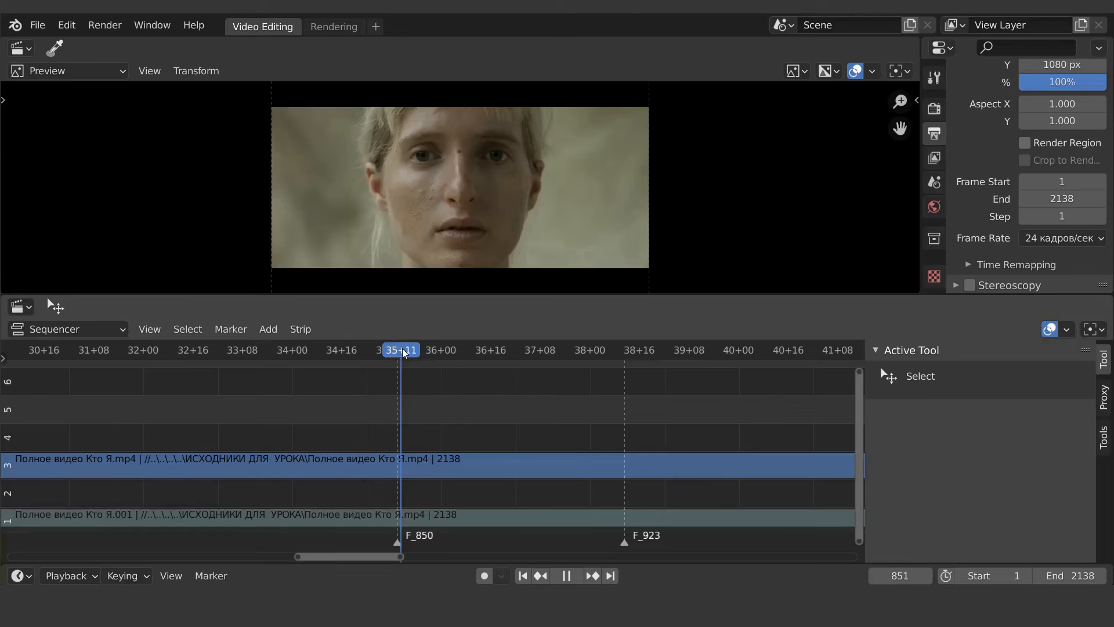
Add the 21-22 clip from the VIDEO folder on channel 2 at the F_850 marker and trim its end to F_923
drag(402, 352, 391, 372)
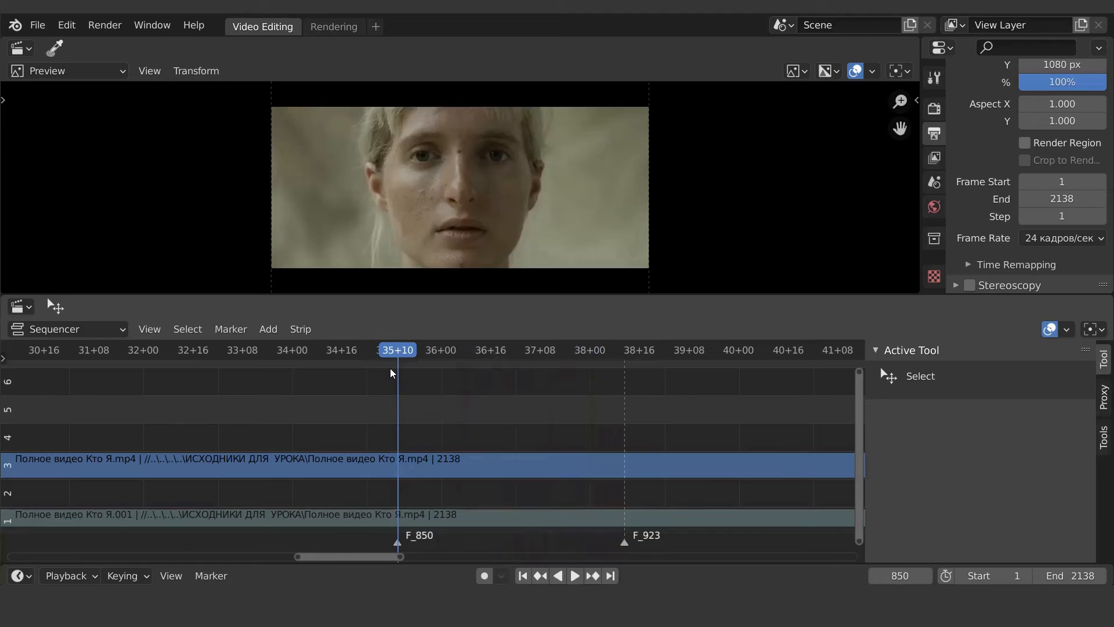
key(alt+Tab)
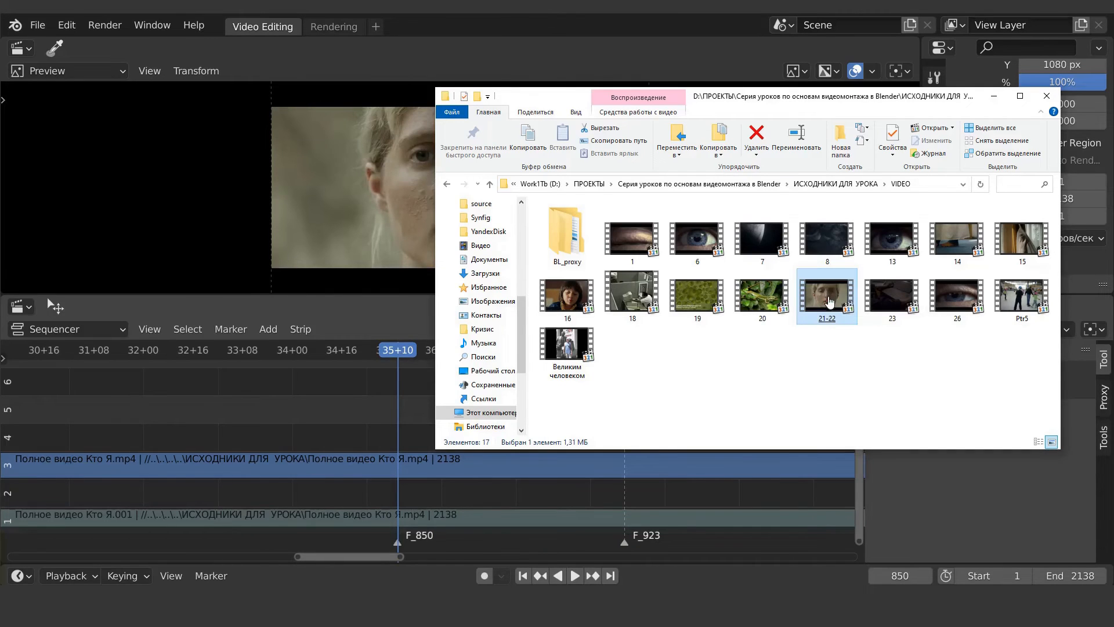
drag(830, 300, 506, 496)
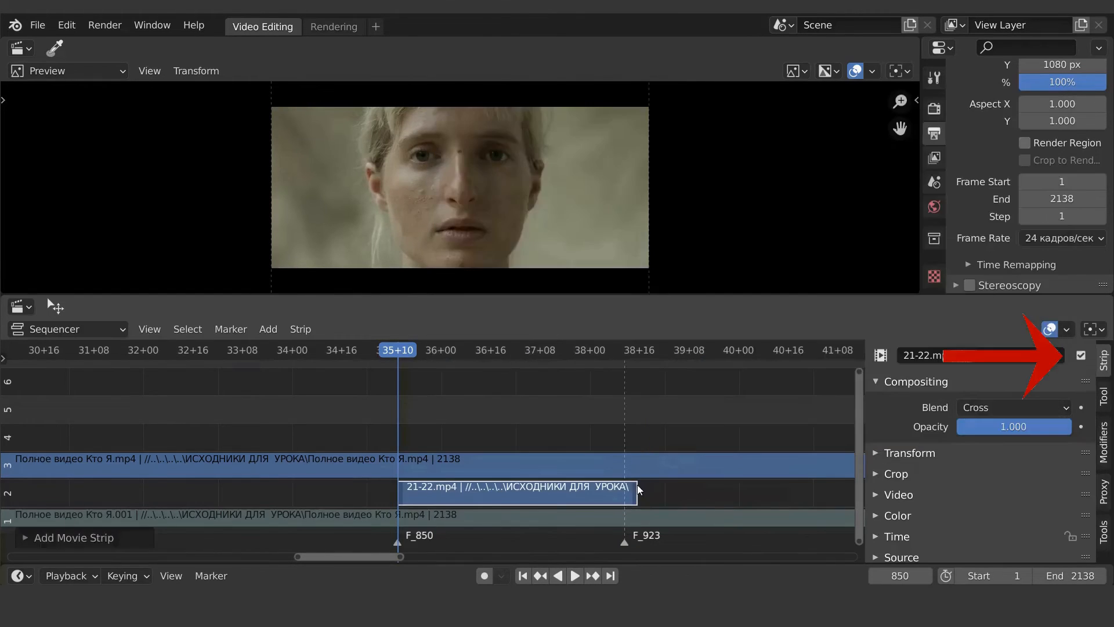
click(623, 491)
Disable the Полное видео Кто Я.mp4 strip and scrub through 21-22.mp4 from F_850 to F_923
click(601, 464)
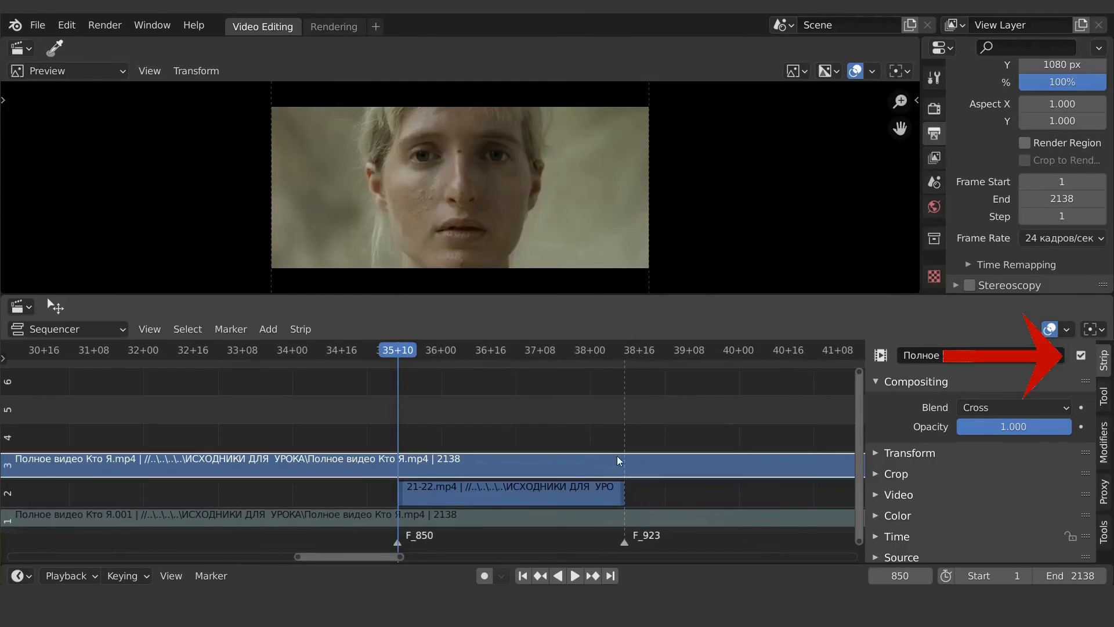
click(1079, 356)
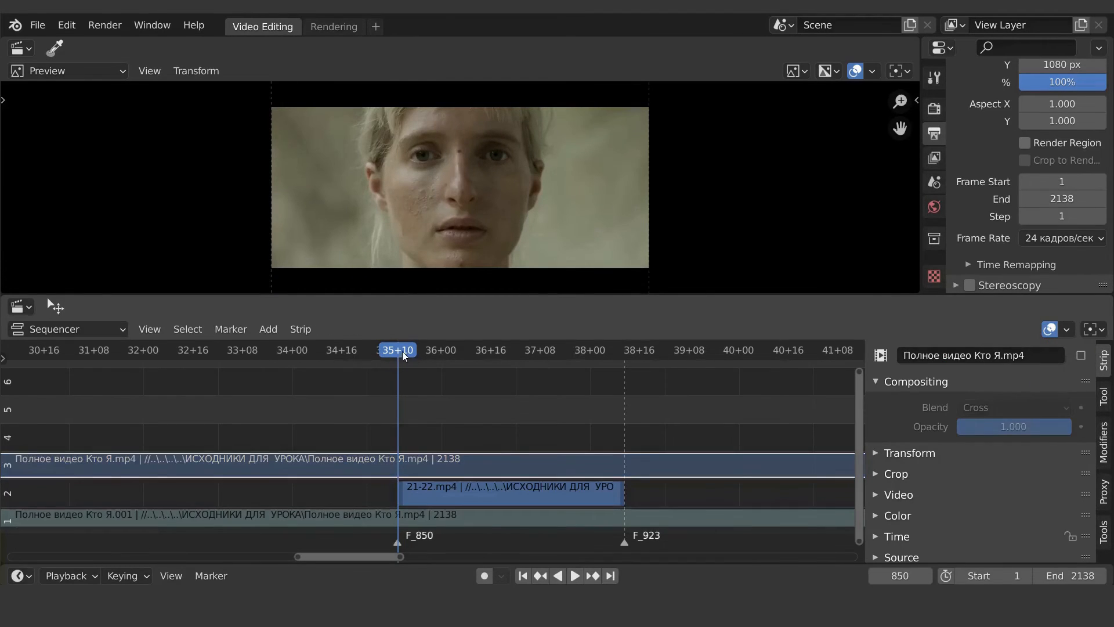
drag(404, 356, 622, 361)
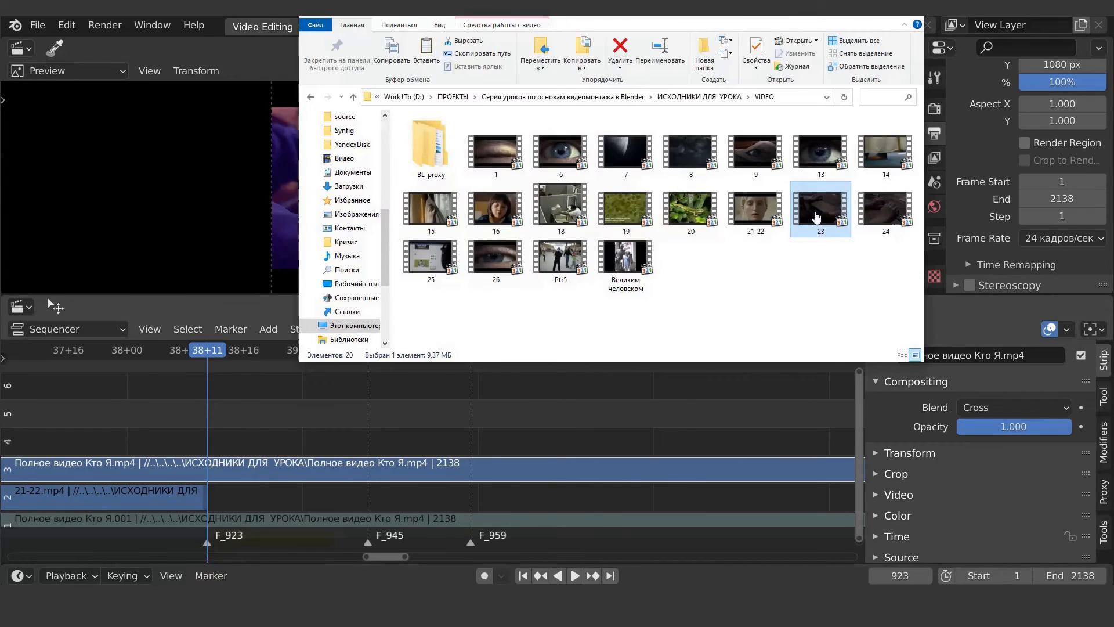
Add clip 23 from the VIDEO folder at the F_923 marker on channel 2 and trim its end to F_945
drag(816, 217, 522, 443)
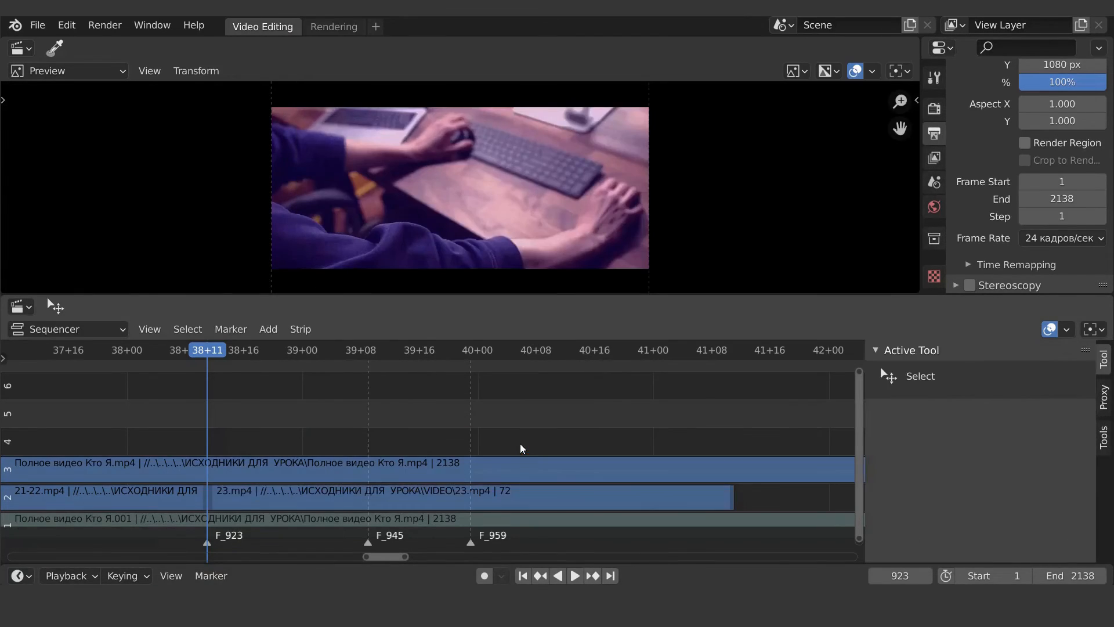
click(516, 503)
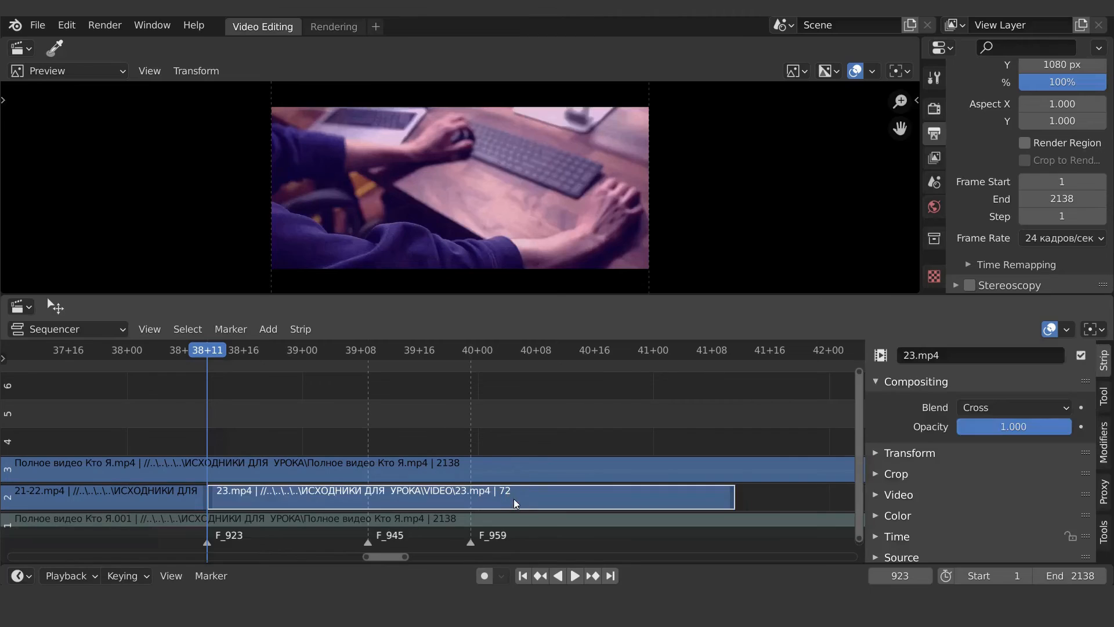
click(734, 497)
drag(731, 504, 360, 509)
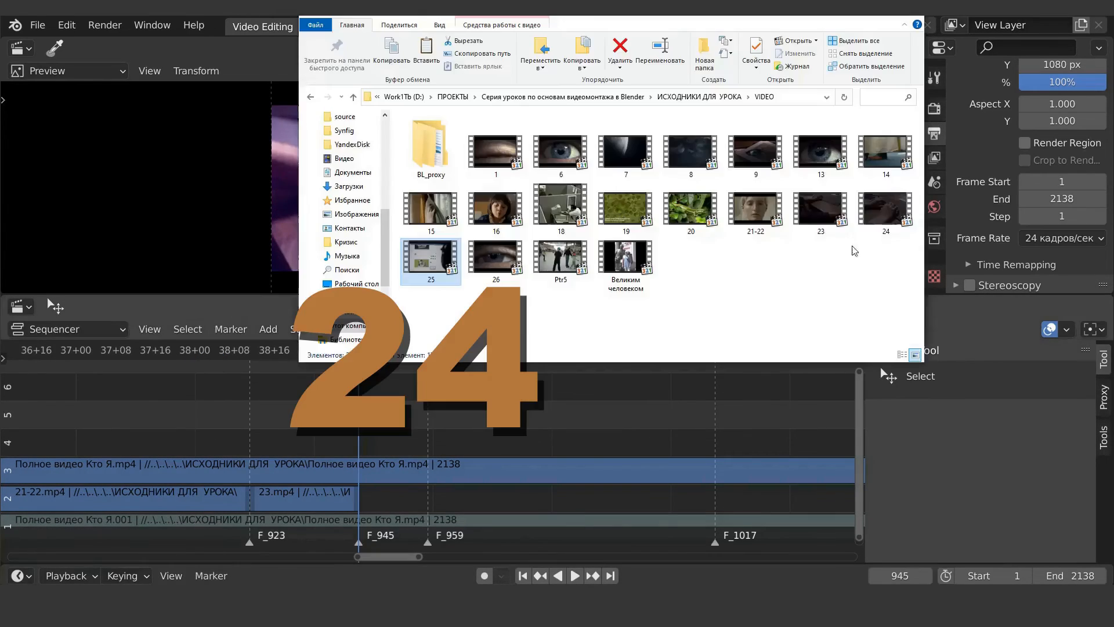
Add clip 24 from the VIDEO folder at the F_945 marker on channel 4 and delete its sound strip
click(885, 209)
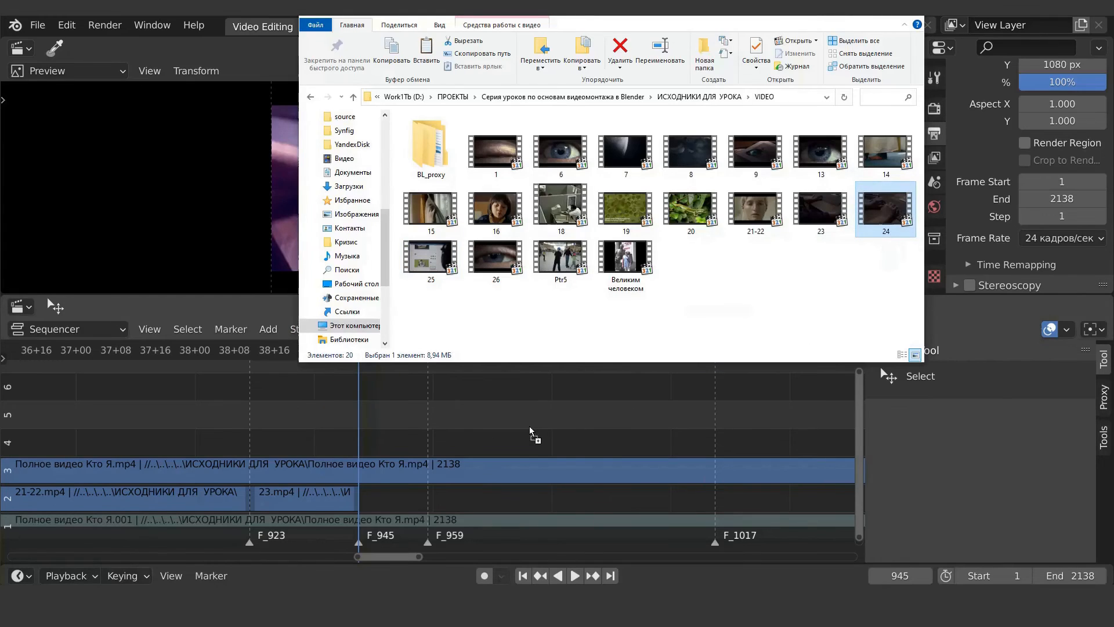
drag(529, 431, 529, 432)
click(565, 418)
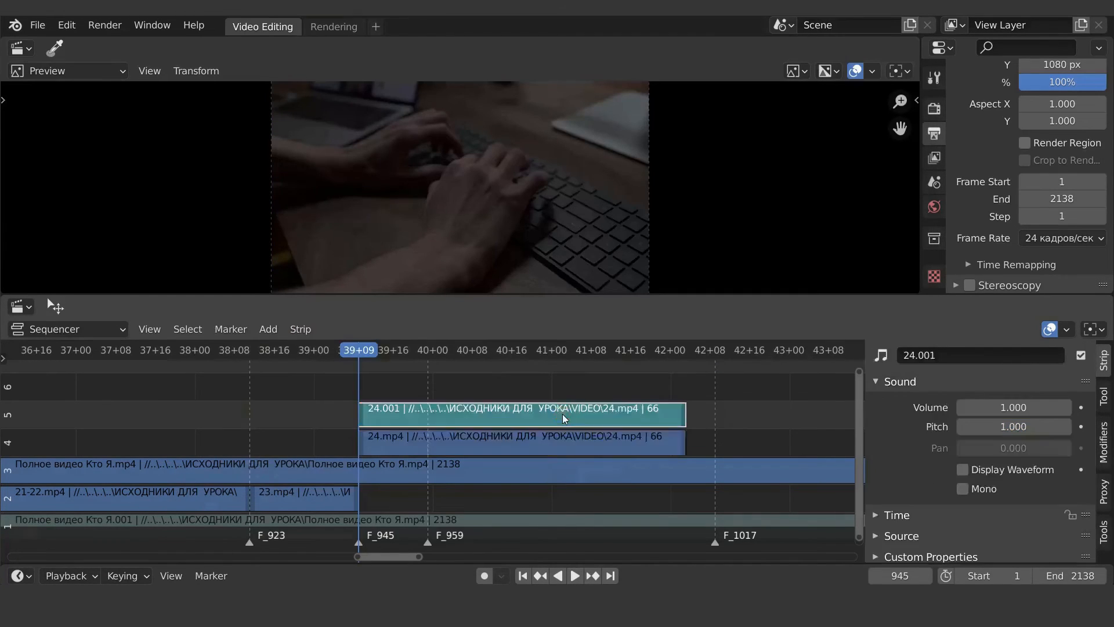
key(Delete)
Trim the end of 24.mp4 to the F_959 marker and play back the edited shots
drag(683, 437, 425, 434)
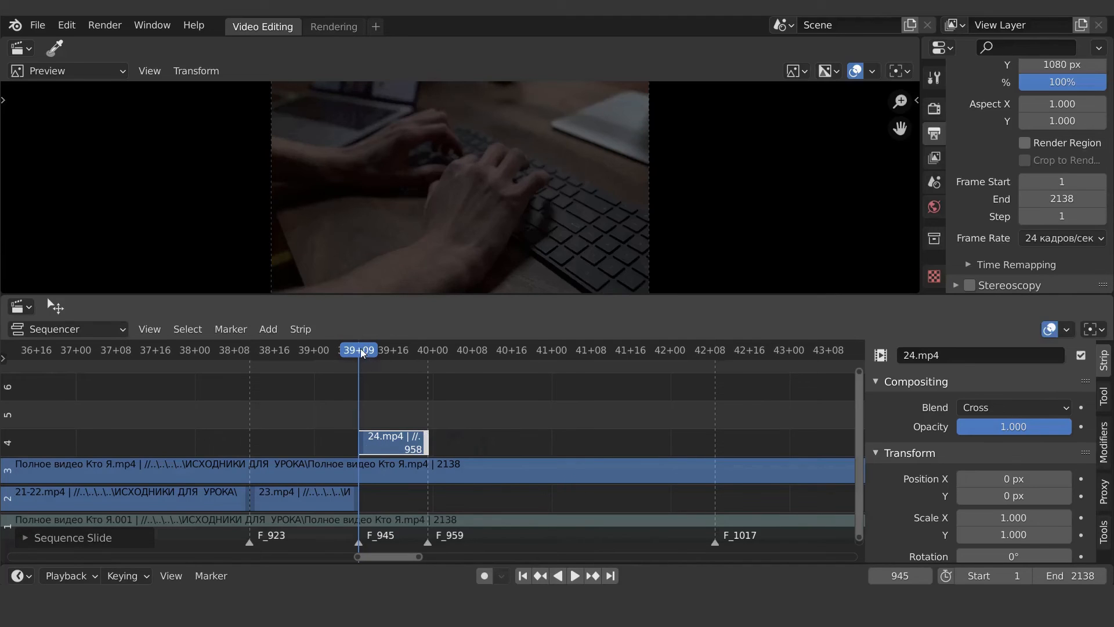
key(space)
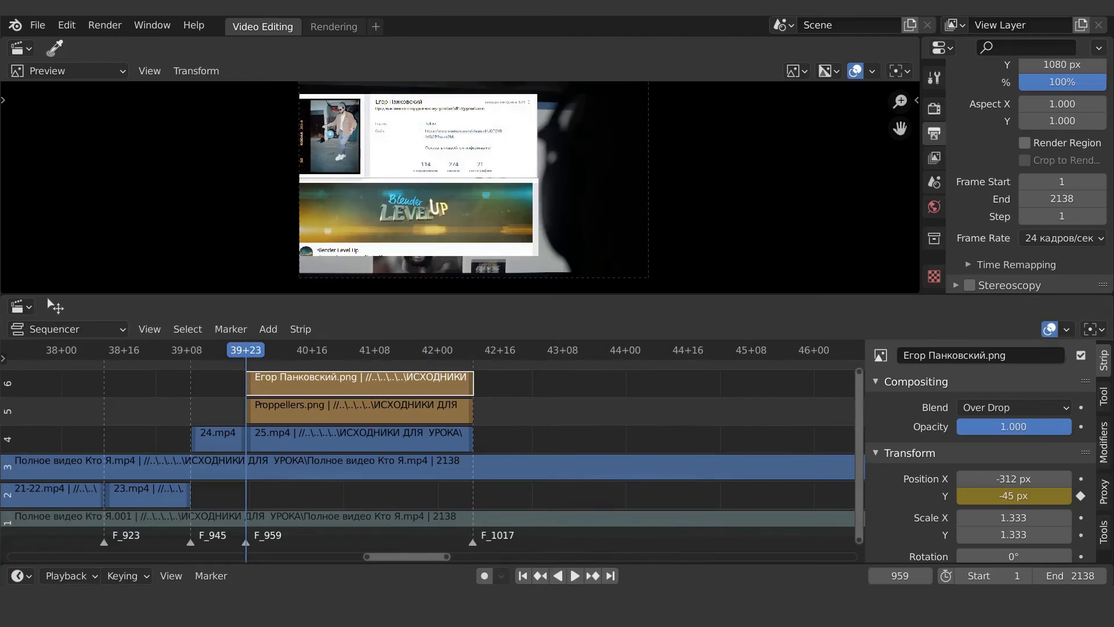
key(space)
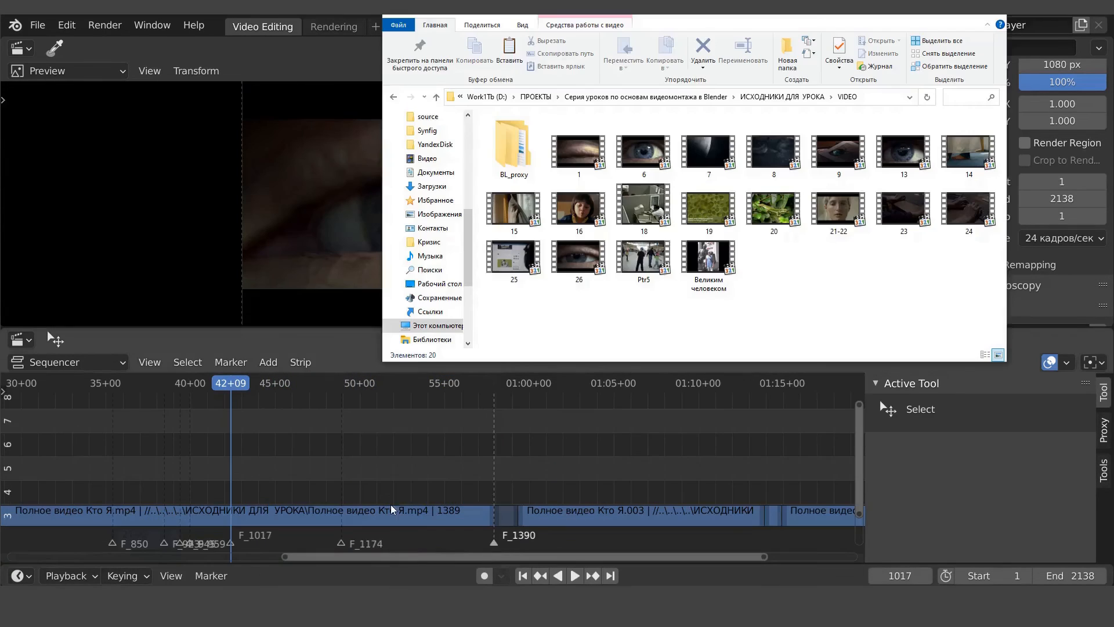
Add clip 26 from the VIDEO folder at the F_1017 marker on channel 4 and delete its sound strip
drag(577, 259, 356, 472)
click(279, 468)
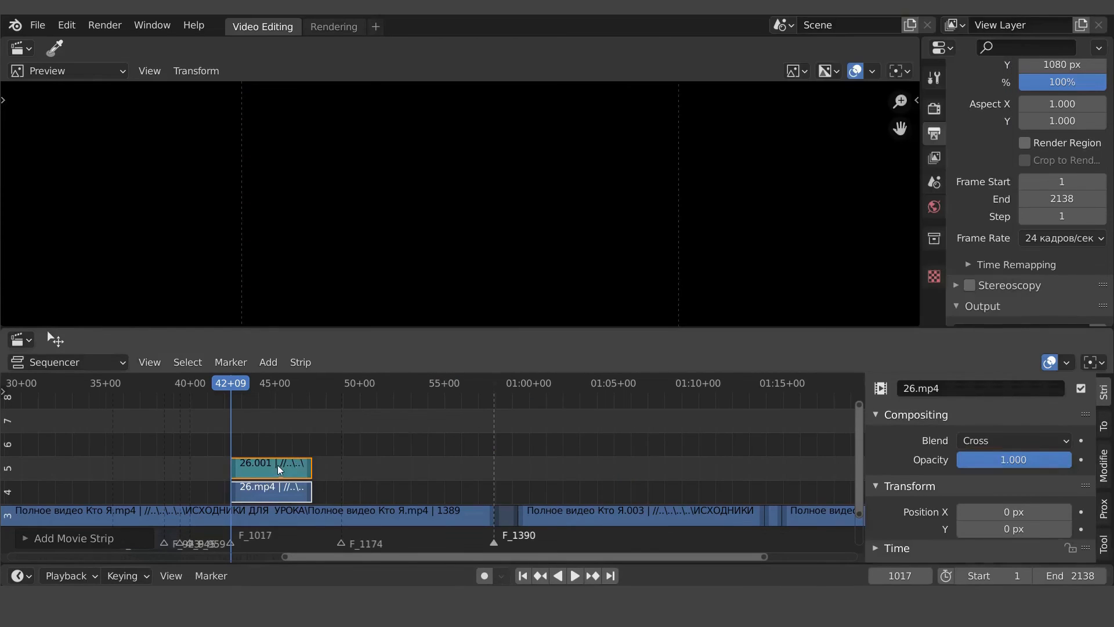
key(Delete)
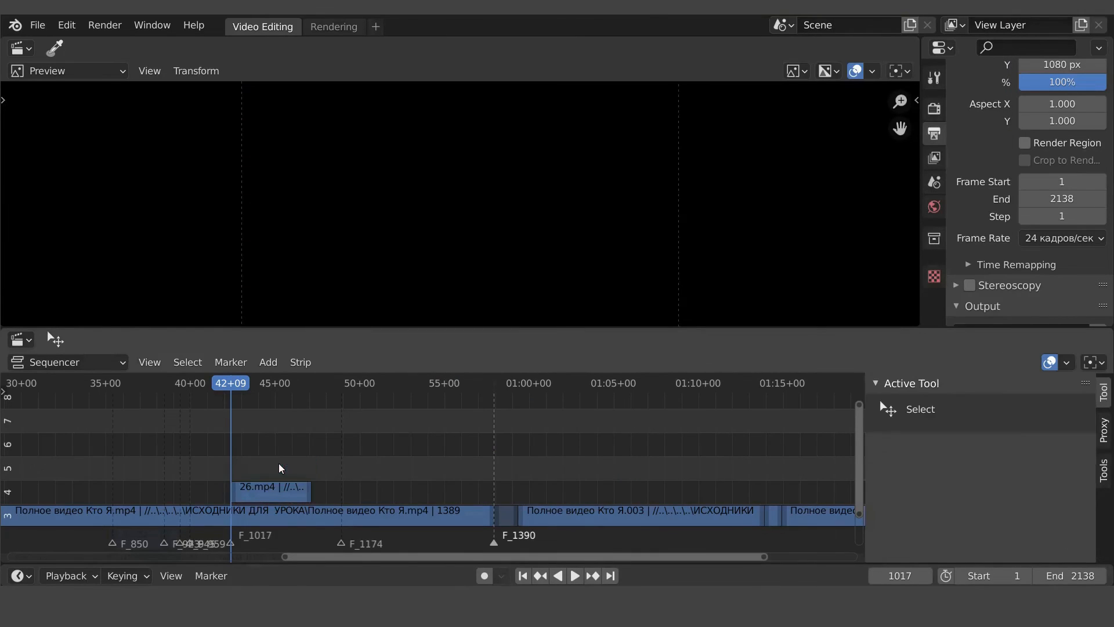
Slide 26.mp4 on channel 4 about 30 frames earlier so that it starts ahead of the F_1017 marker
click(271, 493)
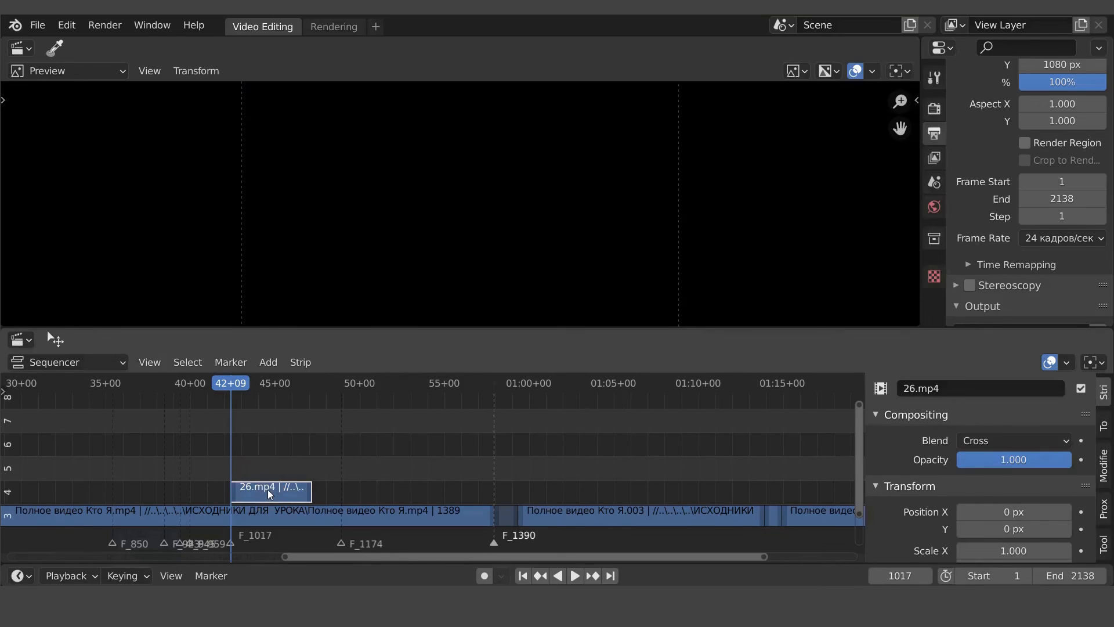
key(g)
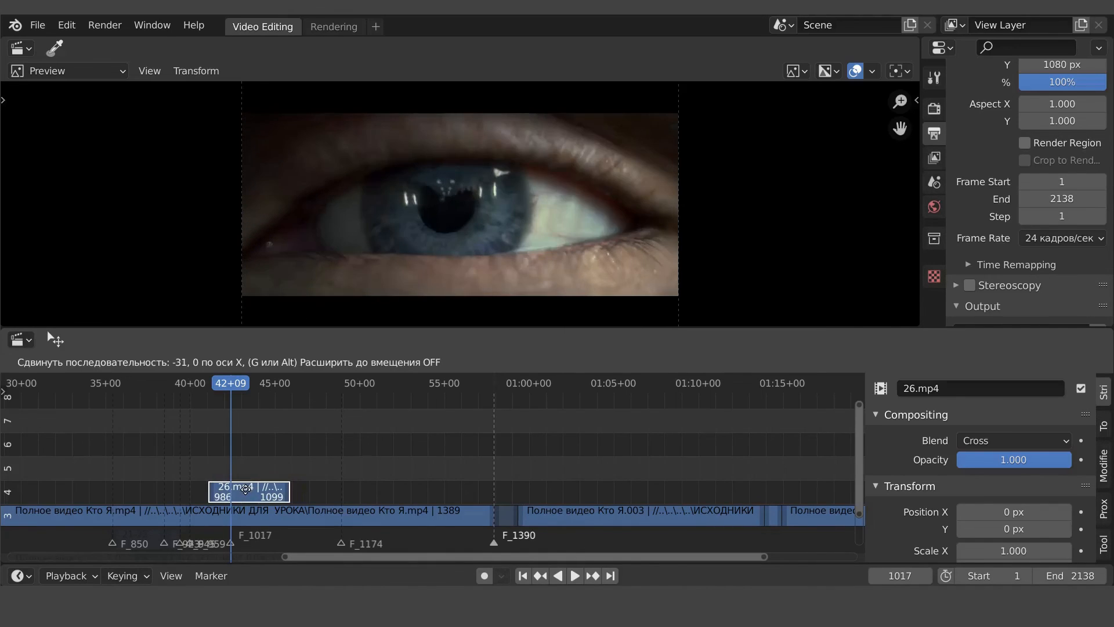
click(246, 489)
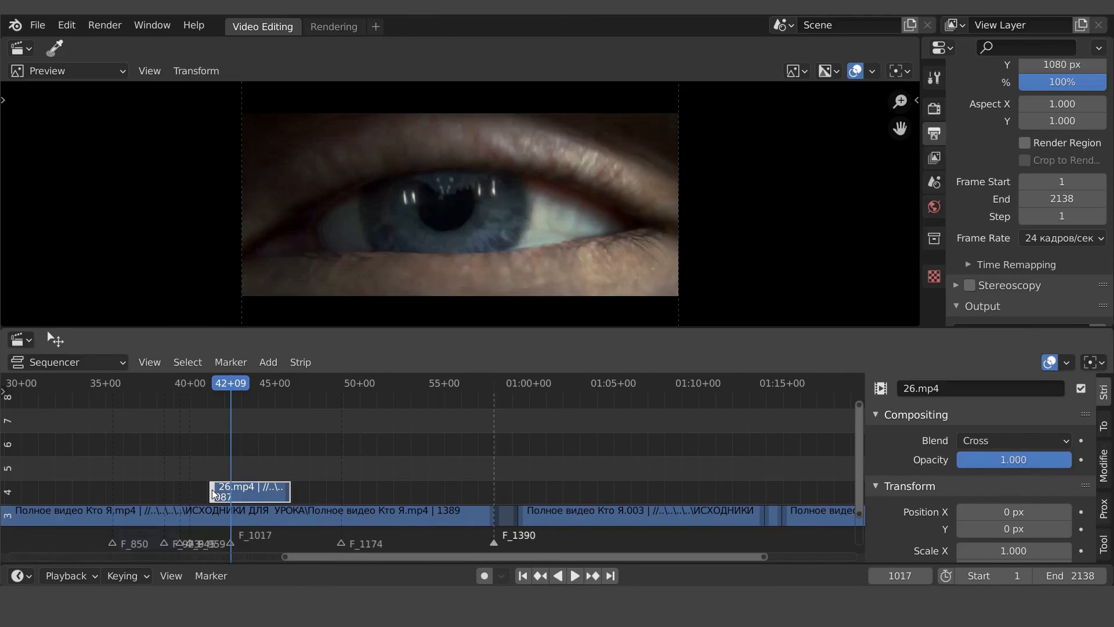
Trim the start of 26.mp4 to the F_1017 marker, then play the shot and shorten its end
drag(214, 494, 232, 498)
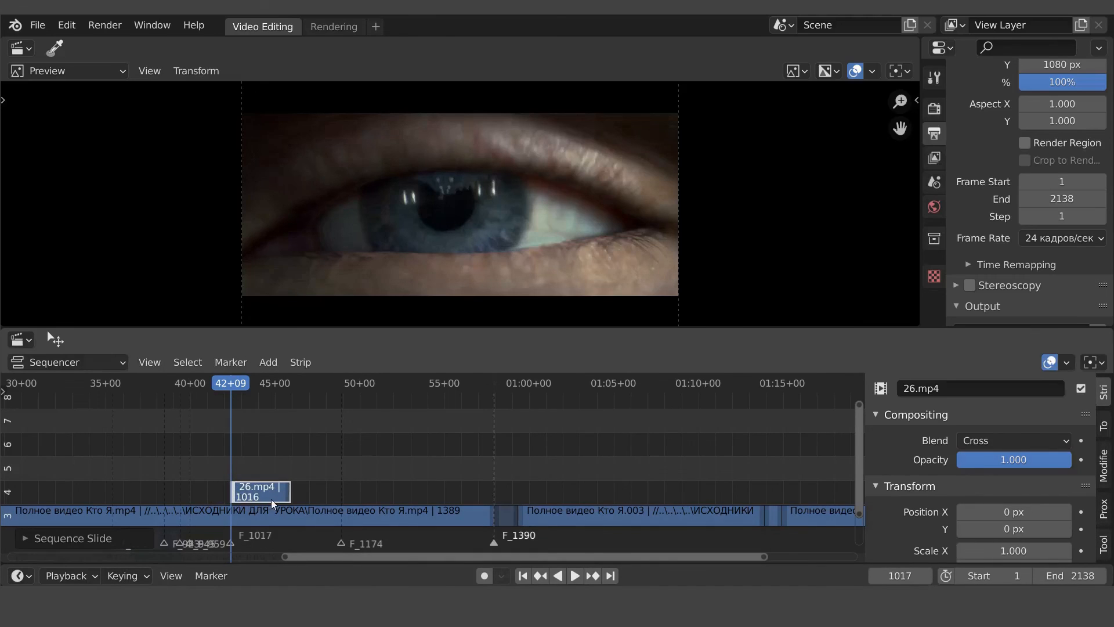
key(space)
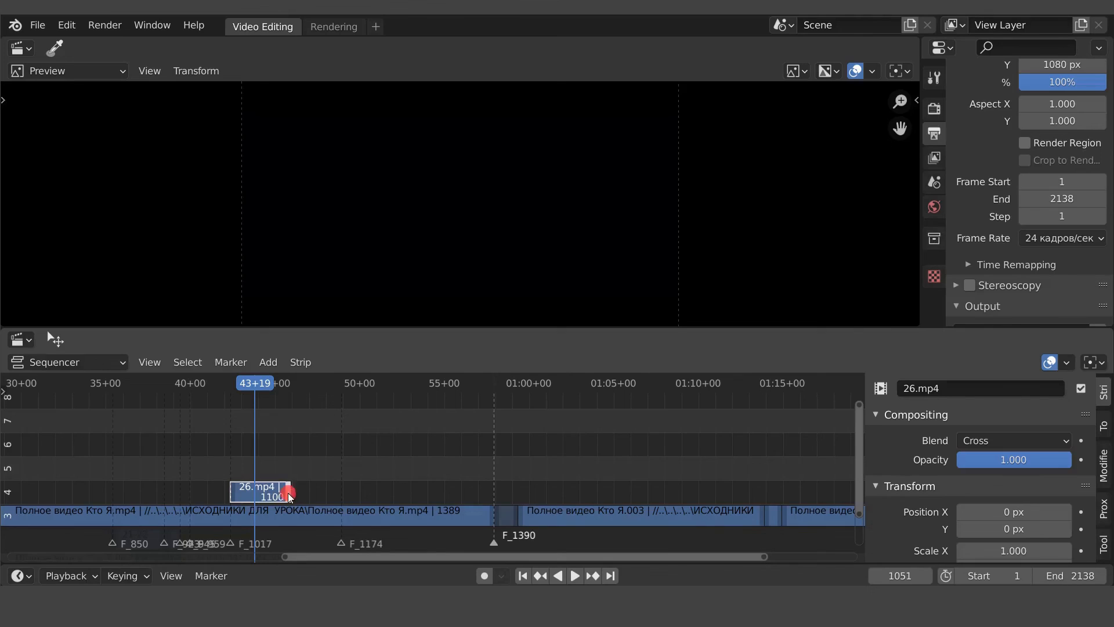
drag(289, 495, 246, 493)
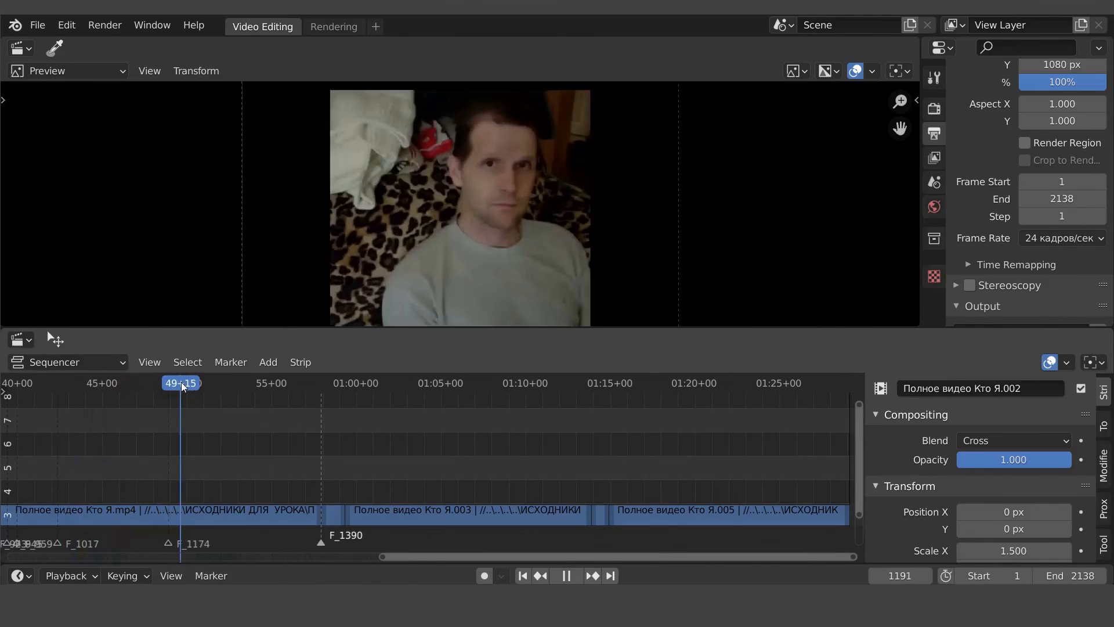
Mute the short strip Полное видео Кто Я.002 after the F_1390 marker and play the timeline from frame 1407
drag(190, 387, 334, 398)
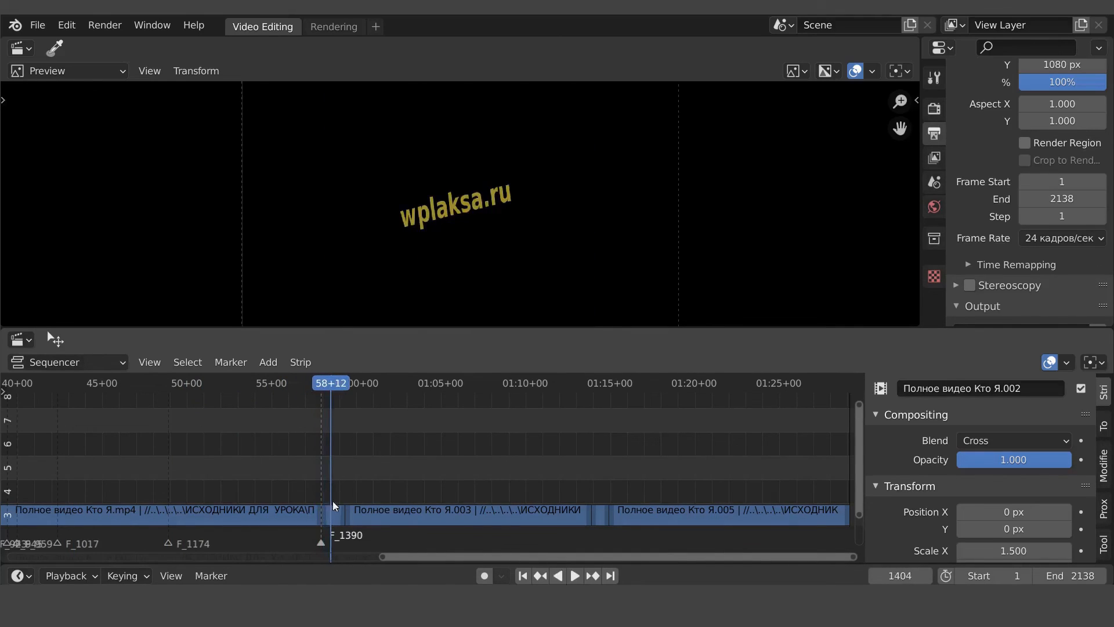
click(334, 519)
key(h)
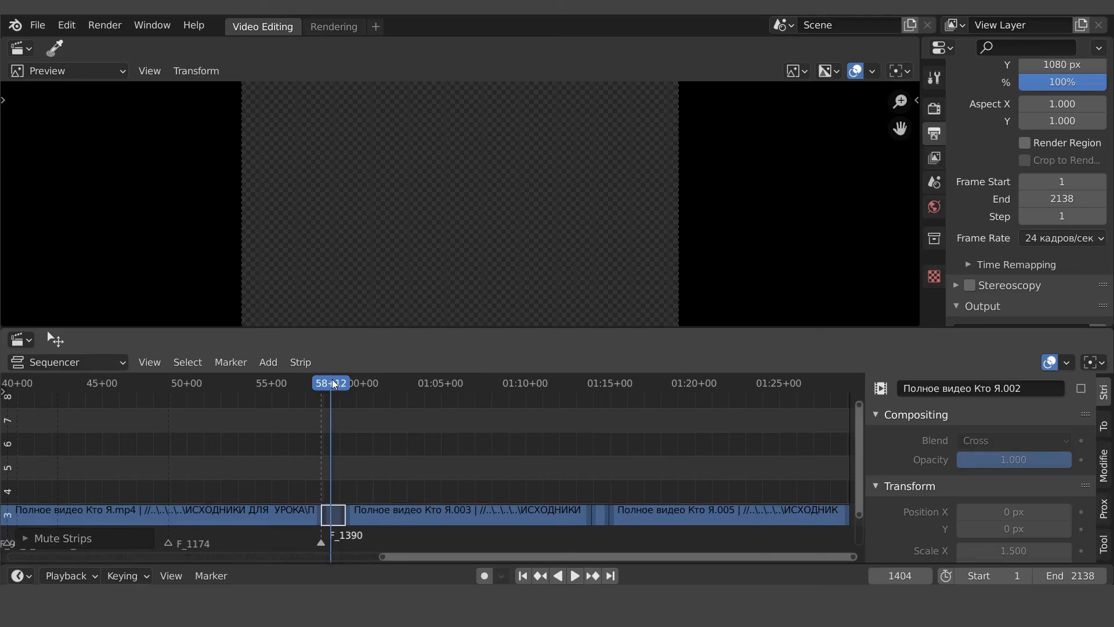
drag(334, 384, 336, 384)
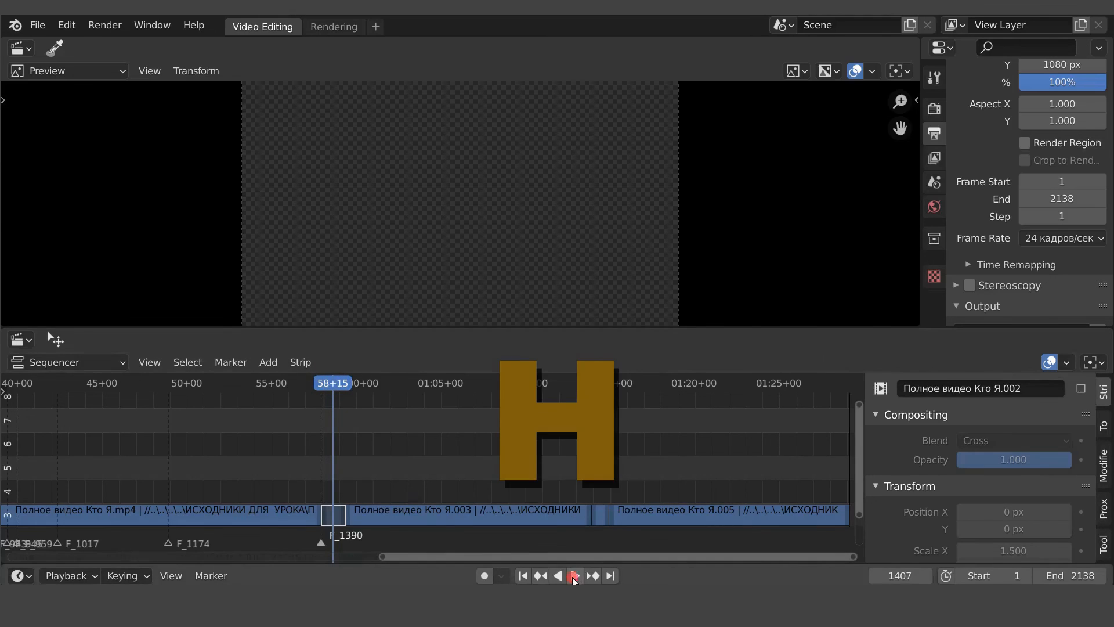
click(574, 575)
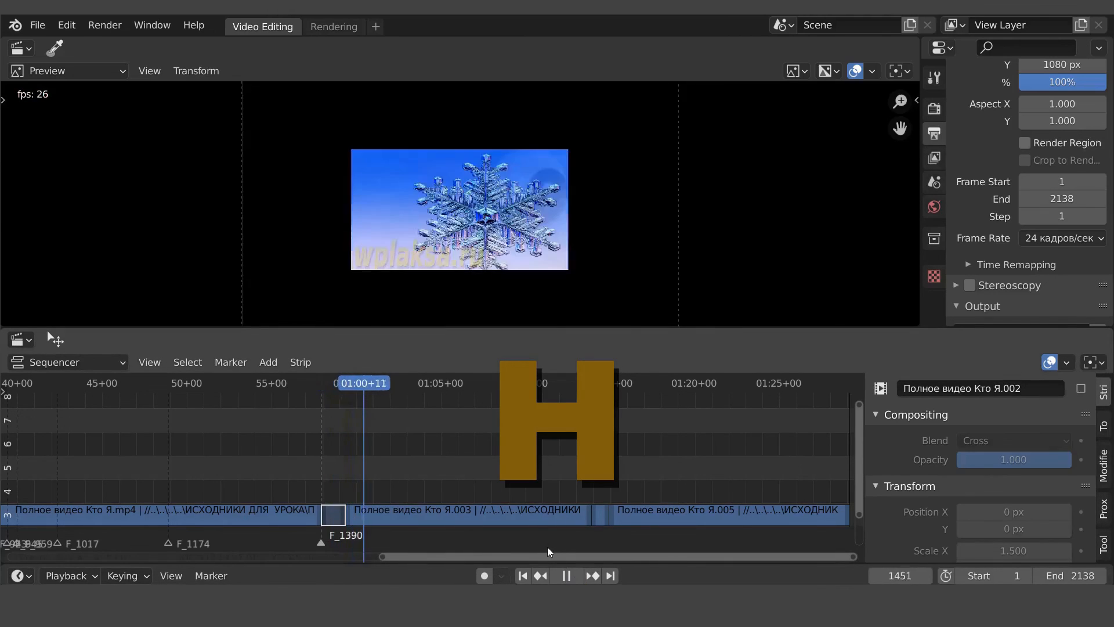